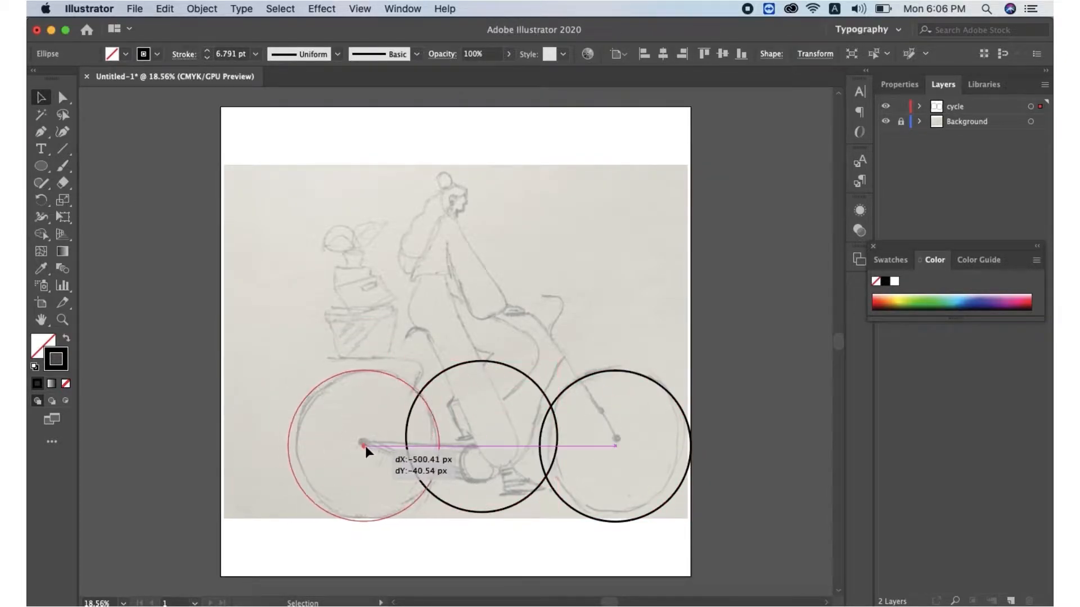
Draw a line from the rear wheel hub to the crank and a small chainring circle around the crank
{"action": "key", "text": "p"}
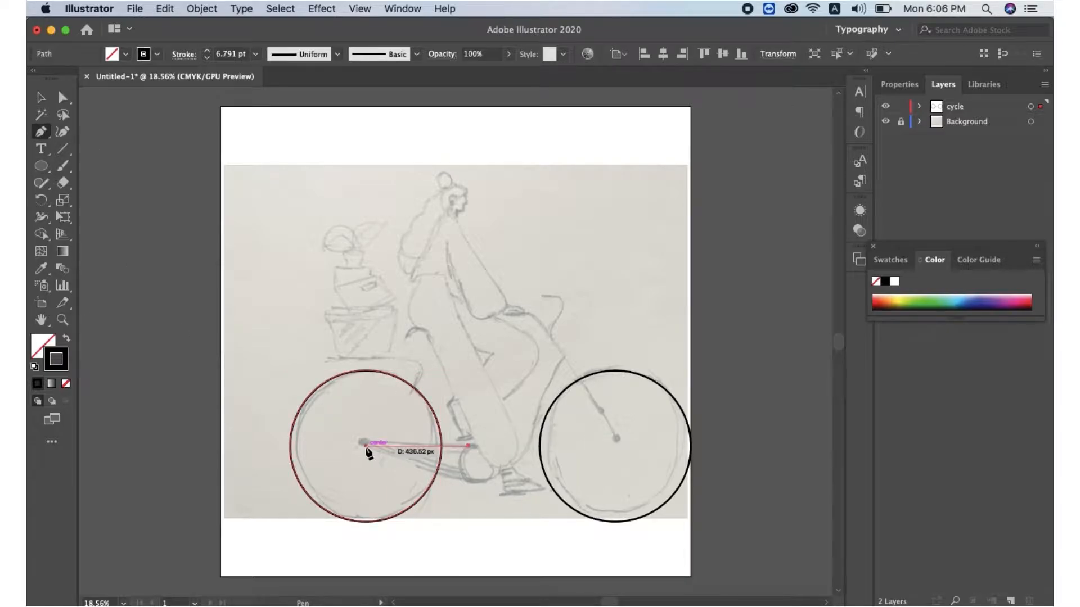
{"action": "left_click", "coordinate": [365, 445]}
{"action": "left_click", "coordinate": [469, 446]}
{"action": "left_click", "coordinate": [41, 166]}
{"action": "left_click_drag", "start_coordinate": [469, 452], "coordinate": [509, 491]}
{"action": "key", "text": "v"}
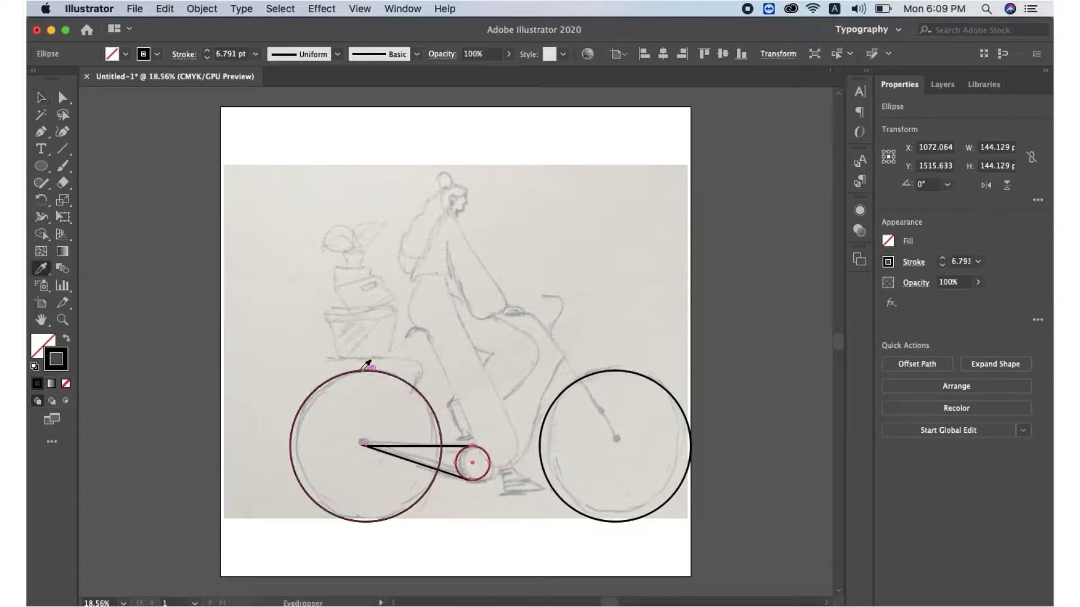
Draw the front fork from the front wheel hub up to the handlebar stem
{"action": "key", "text": "p"}
{"action": "left_click", "coordinate": [618, 445]}
{"action": "left_click", "coordinate": [539, 326]}
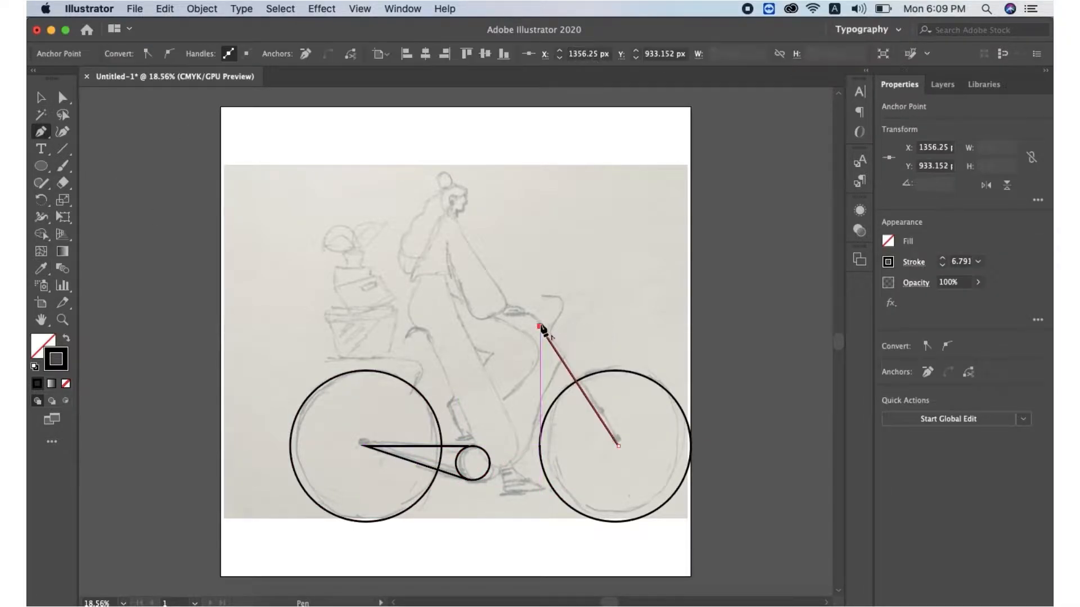
{"action": "left_click", "coordinate": [501, 315]}
{"action": "key", "text": "v"}
Draw the curved handlebar and the down tube curving from the handlebar down to the chainring
{"action": "key", "text": "p"}
{"action": "left_click", "coordinate": [543, 299]}
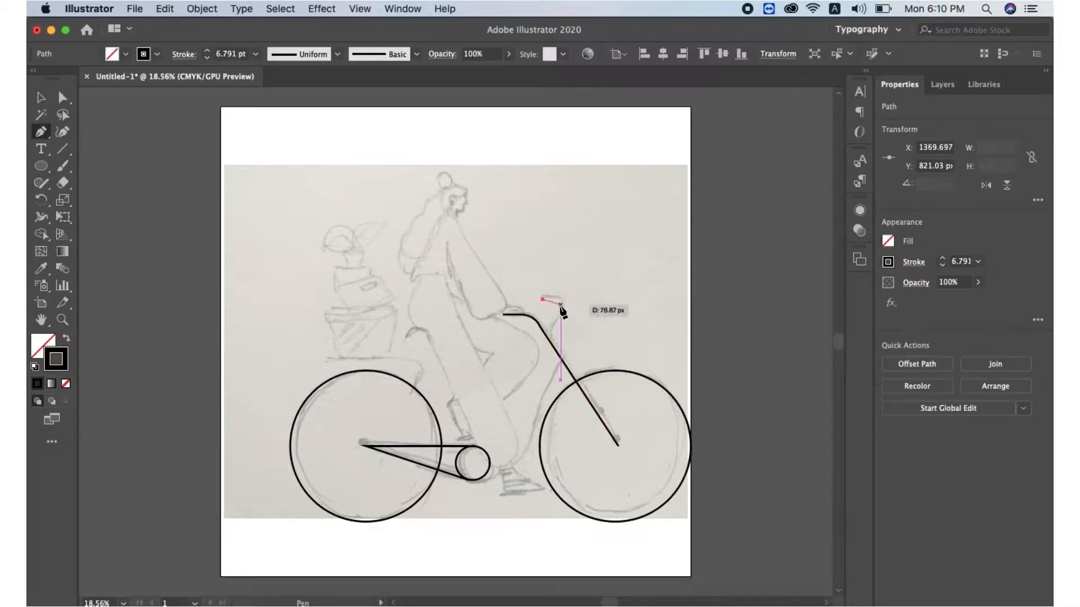
{"action": "left_click_drag", "start_coordinate": [558, 312], "coordinate": [550, 327]}
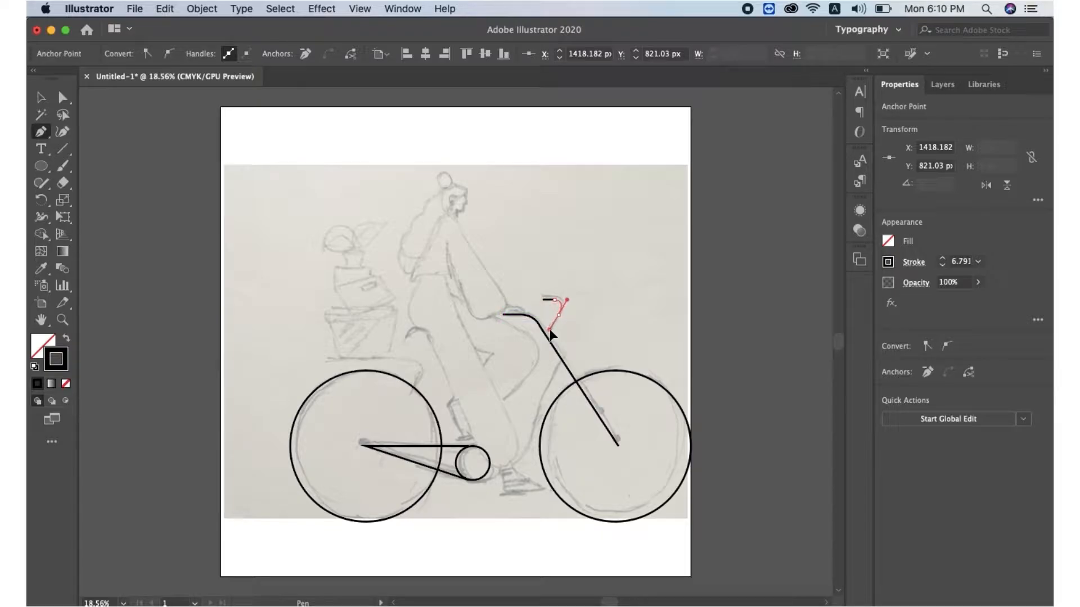
{"action": "left_click", "coordinate": [559, 314]}
{"action": "left_click_drag", "start_coordinate": [552, 345], "coordinate": [558, 357]}
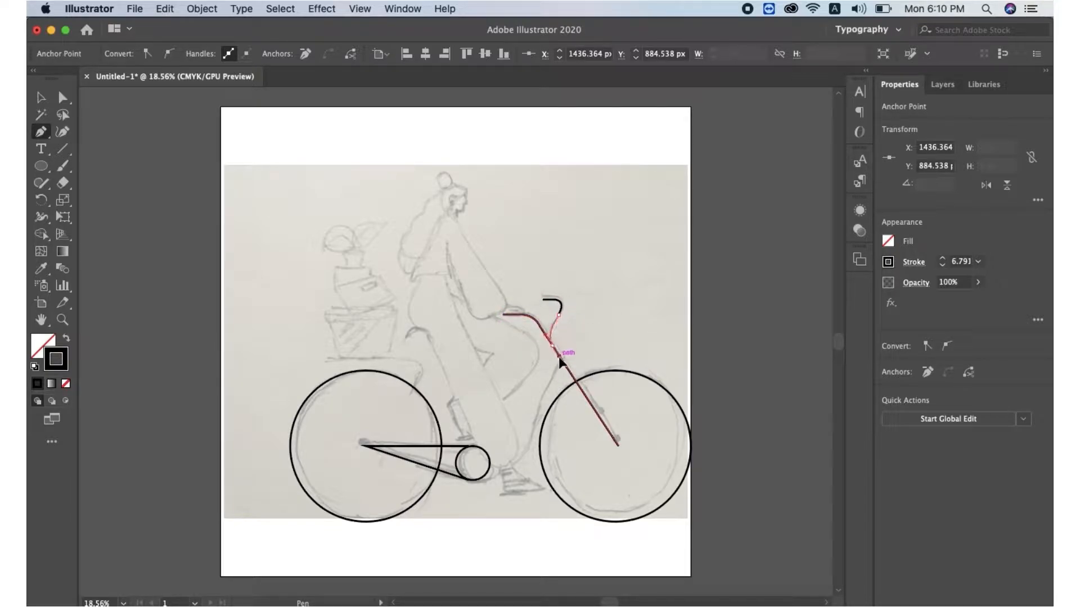
{"action": "left_click", "coordinate": [560, 357]}
{"action": "left_click_drag", "start_coordinate": [527, 482], "coordinate": [435, 481]}
{"action": "key", "text": "v"}
{"action": "left_click", "coordinate": [193, 195]}
Draw the seat stay from the rear hub up to the saddle and the flat saddle line
{"action": "key", "text": "p"}
{"action": "left_click", "coordinate": [362, 445]}
{"action": "left_click", "coordinate": [418, 374]}
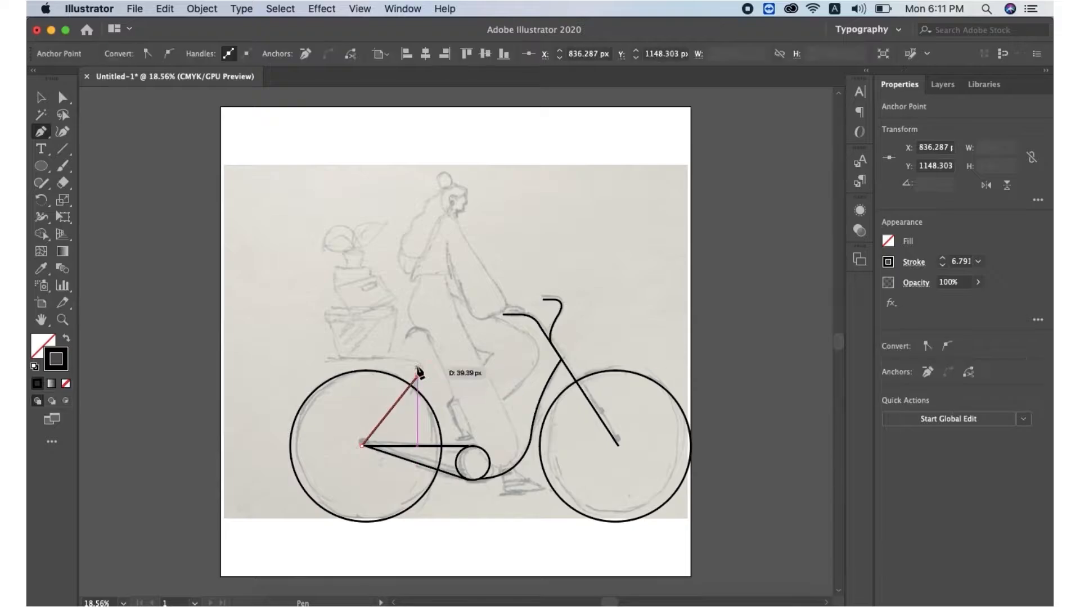
{"action": "left_click", "coordinate": [337, 358]}
{"action": "left_click", "coordinate": [322, 358]}
{"action": "key", "text": "v"}
{"action": "left_click", "coordinate": [91, 136]}
Draw a short horizontal pedal line below the chainring
{"action": "key", "text": "p"}
{"action": "left_click", "coordinate": [503, 494]}
{"action": "left_click", "coordinate": [526, 494]}
{"action": "key", "text": "v"}
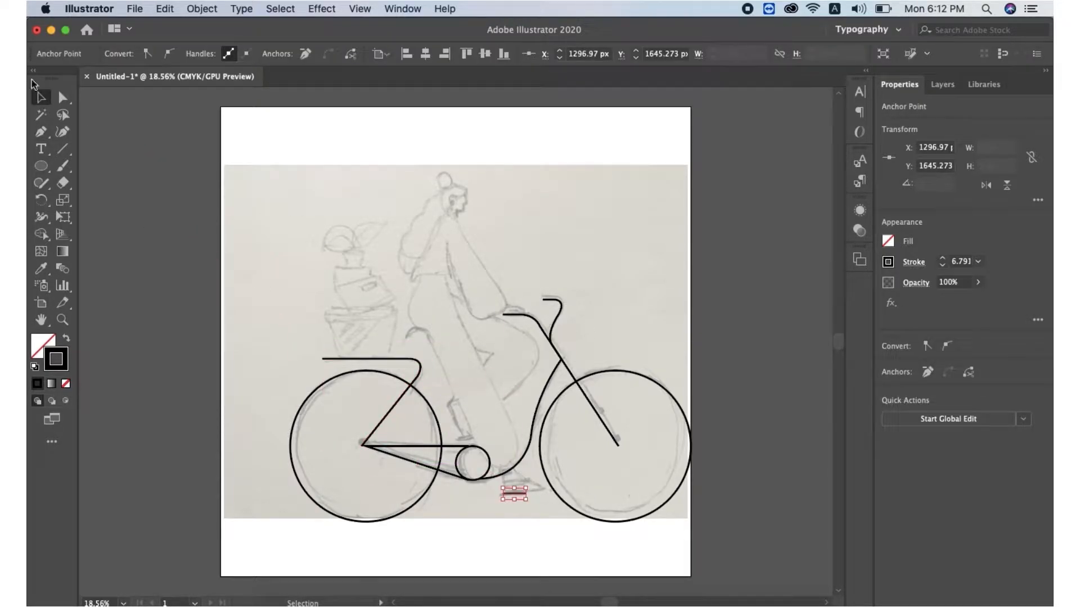
Draw a second short pedal line above the chainring and a small knee arch above the saddle
{"action": "left_click", "coordinate": [456, 436]}
{"action": "left_click", "coordinate": [473, 436]}
{"action": "key", "text": "v"}
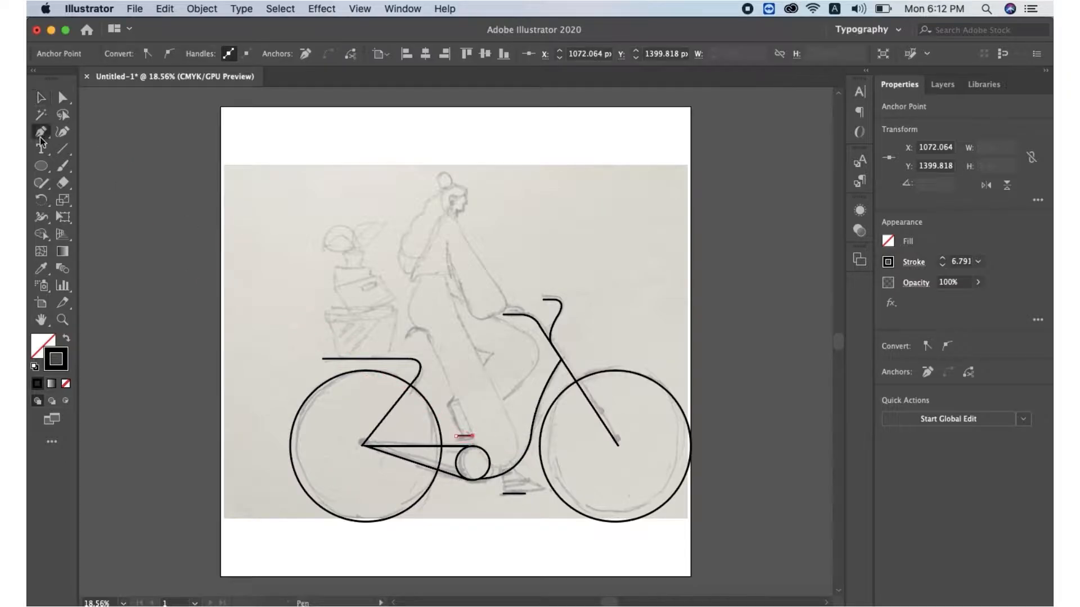
{"action": "left_click", "coordinate": [406, 341]}
{"action": "left_click_drag", "start_coordinate": [427, 331], "coordinate": [426, 337]}
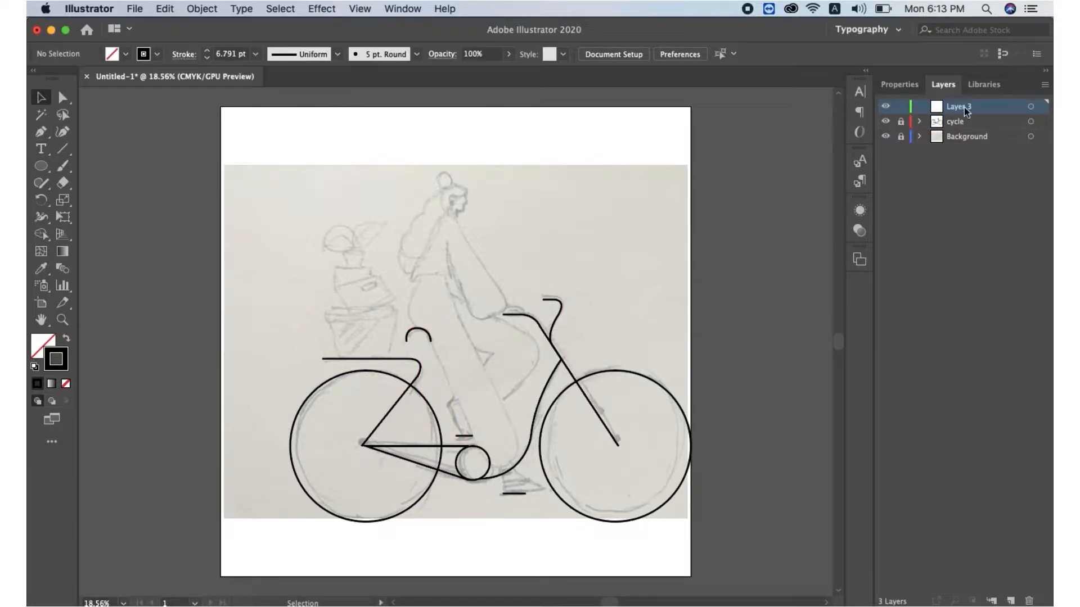
On the pants layer, start tracing the leg outline from the hip down around the knee
{"action": "left_click", "coordinate": [419, 278]}
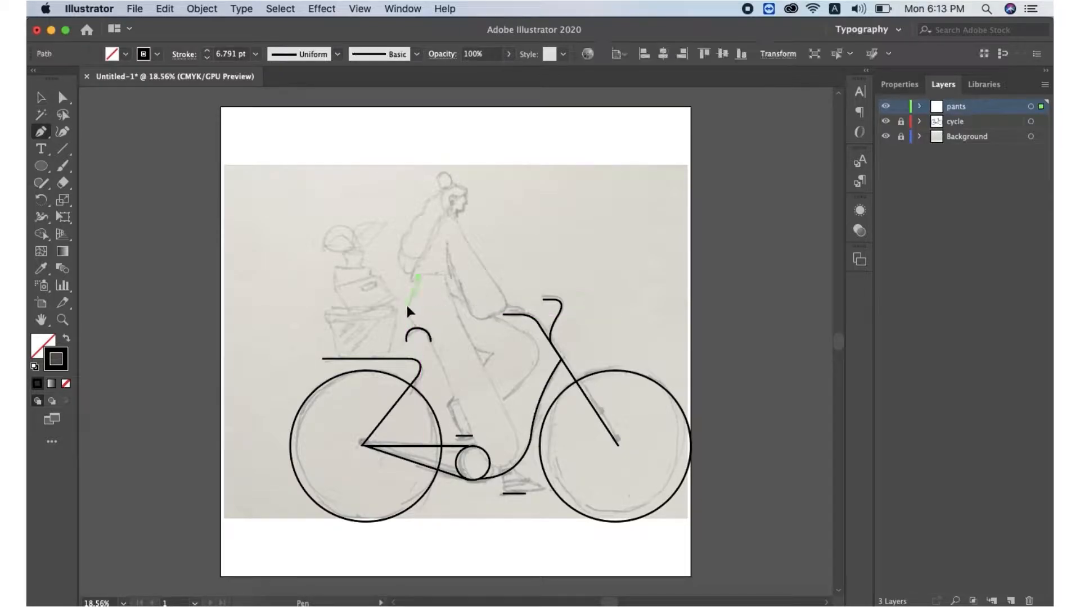
{"action": "left_click_drag", "start_coordinate": [407, 304], "coordinate": [439, 360]}
{"action": "key", "text": "super+z"}
{"action": "left_click", "coordinate": [413, 293], "text": "alt"}
{"action": "key", "text": "super+z"}
{"action": "key", "text": "super+plus"}
{"action": "key", "text": "super+plus"}
{"action": "key", "text": "super+plus"}
{"action": "left_click_drag", "start_coordinate": [493, 384], "coordinate": [493, 427]}
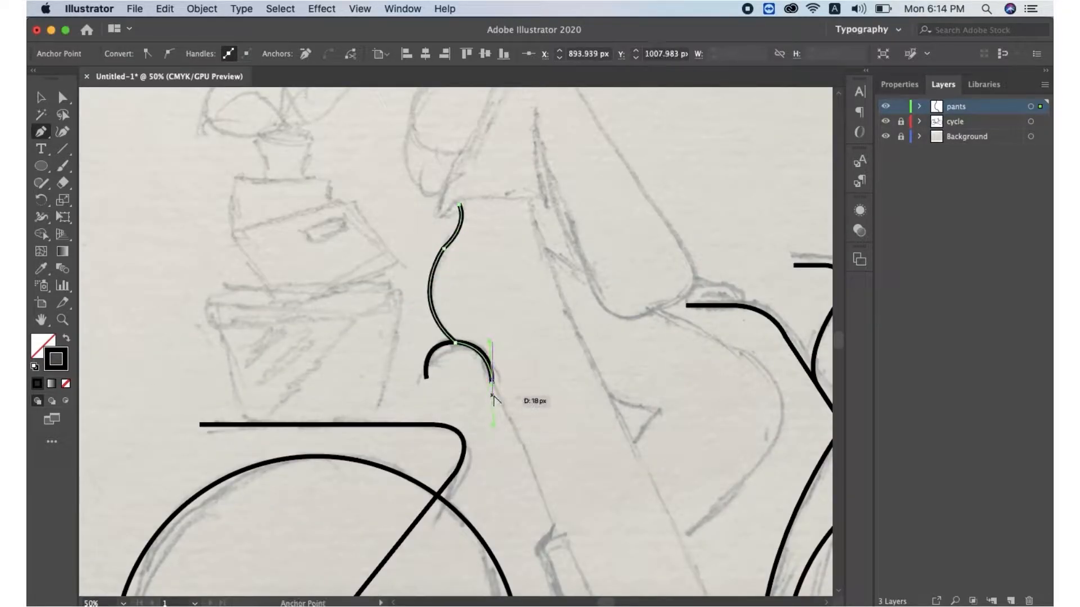
Continue the leg path down the shin to the pedal and back up, closing it at the hip
{"action": "scroll", "coordinate": [601, 543], "scroll_direction": "down", "scroll_amount": 5}
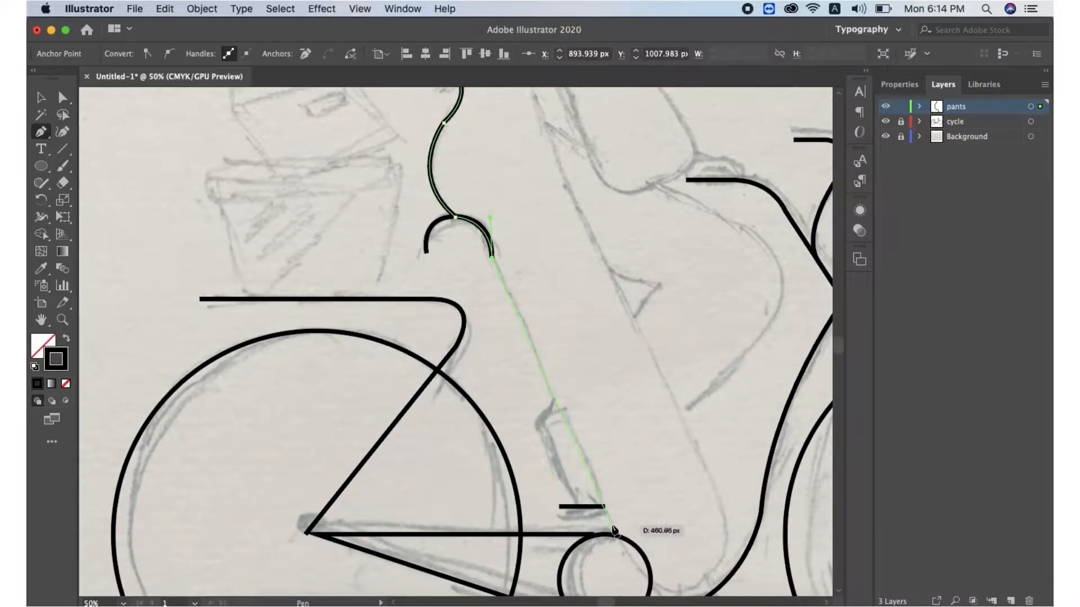
{"action": "left_click", "coordinate": [613, 531]}
{"action": "scroll", "coordinate": [613, 532], "scroll_direction": "down", "scroll_amount": 3}
{"action": "left_click_drag", "start_coordinate": [677, 518], "coordinate": [726, 467]}
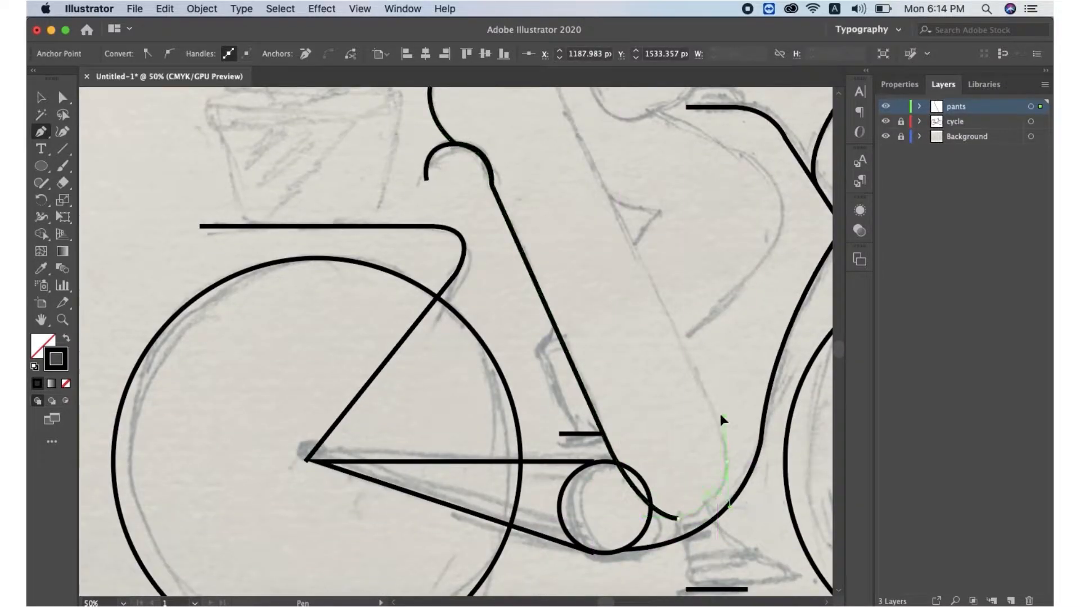
{"action": "left_click", "coordinate": [727, 463]}
{"action": "left_click", "coordinate": [637, 249]}
{"action": "scroll", "coordinate": [642, 248], "scroll_direction": "up", "scroll_amount": 6}
{"action": "left_click", "coordinate": [547, 214]}
{"action": "left_click_drag", "start_coordinate": [532, 165], "coordinate": [534, 152]}
{"action": "left_click", "coordinate": [488, 151]}
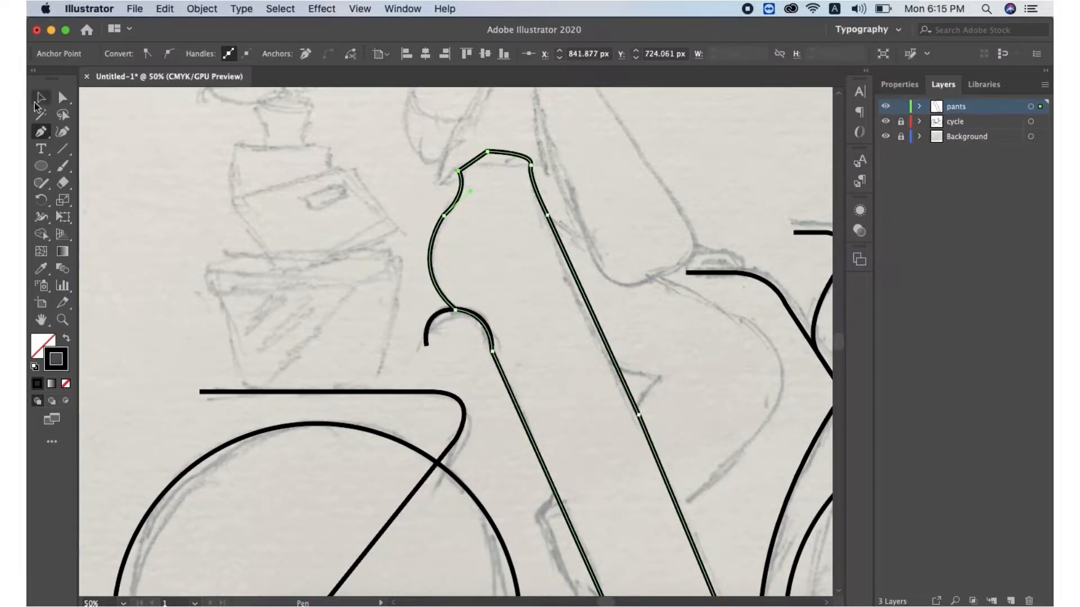
Trace the other leg as a closed shape with a bent knee over the frame
{"action": "left_click", "coordinate": [42, 132]}
{"action": "scroll", "coordinate": [663, 386], "scroll_direction": "down", "scroll_amount": 3}
{"action": "left_click", "coordinate": [660, 284]}
{"action": "left_click", "coordinate": [622, 324]}
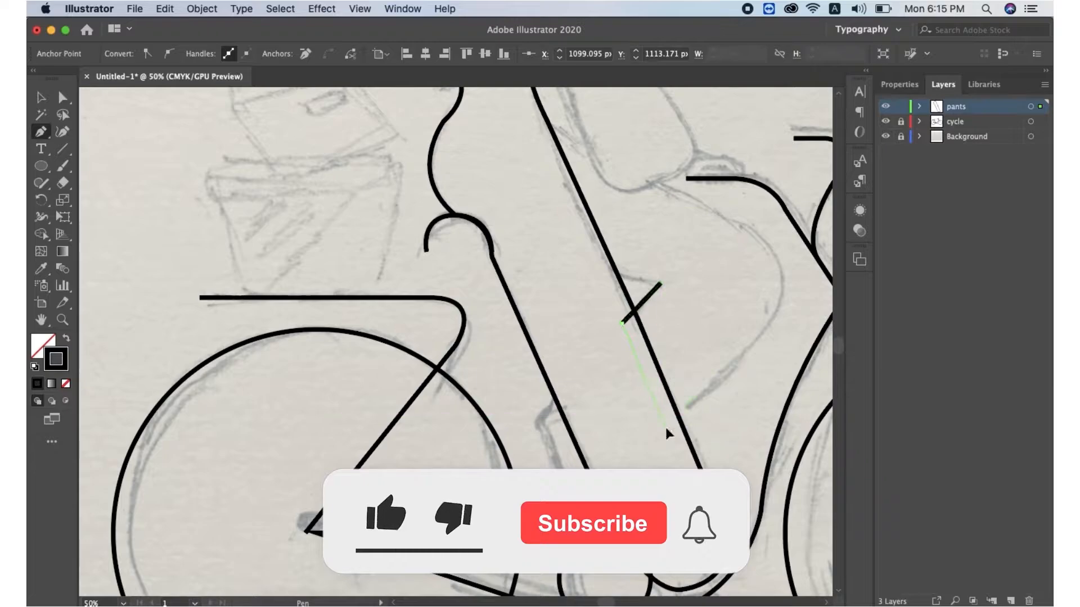
{"action": "left_click", "coordinate": [666, 427]}
{"action": "left_click", "coordinate": [748, 350]}
{"action": "left_click", "coordinate": [783, 269]}
{"action": "left_click_drag", "start_coordinate": [735, 224], "coordinate": [699, 209]}
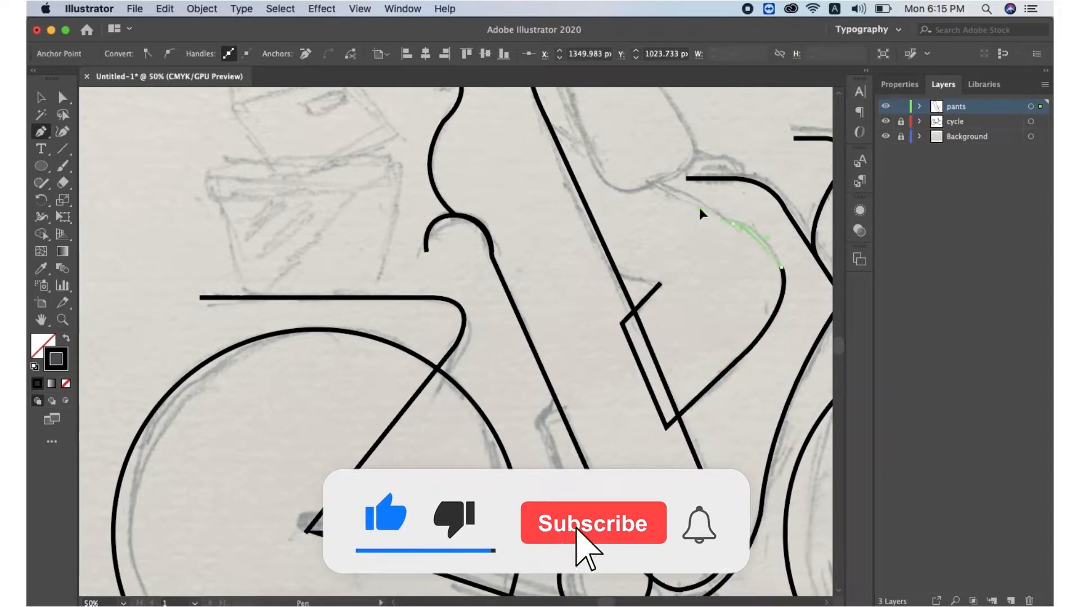
{"action": "left_click", "coordinate": [550, 125]}
{"action": "left_click", "coordinate": [617, 274]}
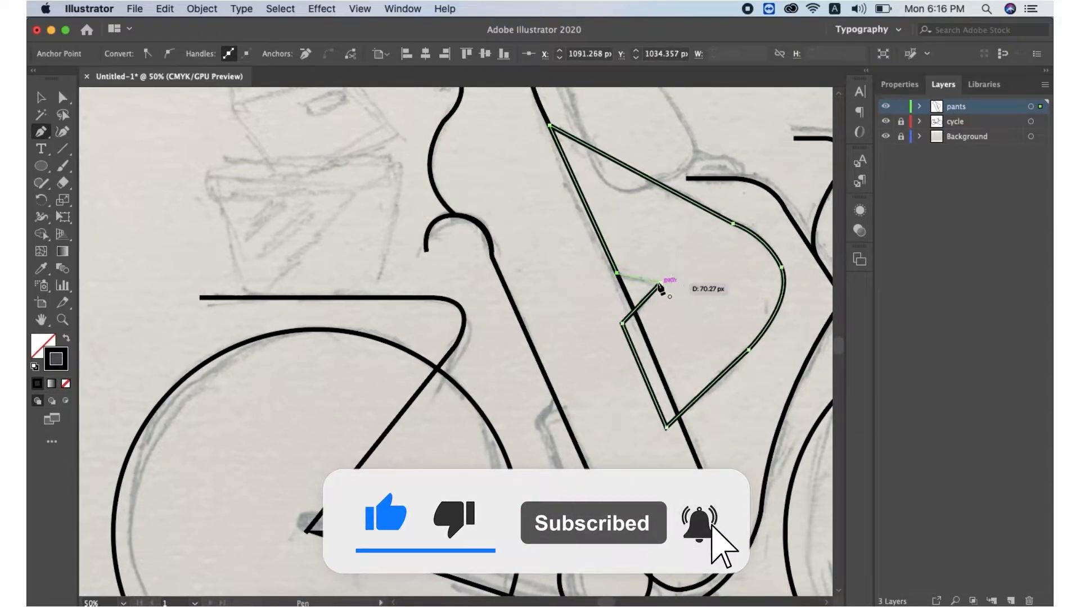
{"action": "left_click", "coordinate": [660, 284]}
Lock the pants layer and add a new layer named Shirt
{"action": "scroll", "coordinate": [564, 399], "scroll_direction": "up", "scroll_amount": 5}
{"action": "left_click", "coordinate": [901, 107]}
{"action": "left_click", "coordinate": [1010, 602]}
{"action": "key", "text": "super+minus"}
{"action": "double_click", "coordinate": [967, 106]}
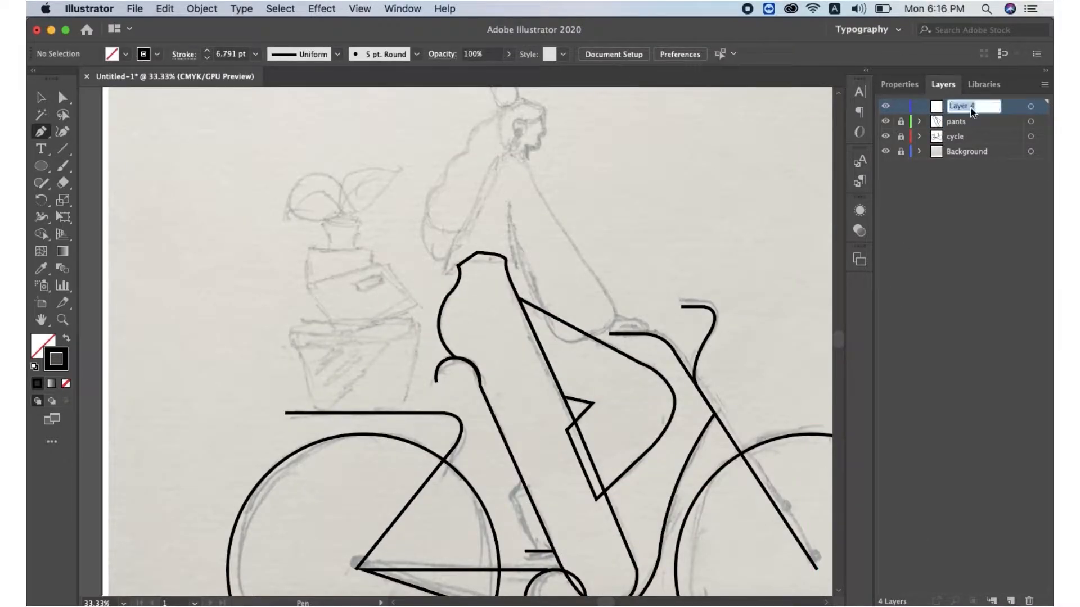
{"action": "key", "text": "Return"}
Trace the shirt's back from the shoulder down to the waist and across the hip
{"action": "left_click", "coordinate": [509, 152]}
{"action": "left_click_drag", "start_coordinate": [474, 206], "coordinate": [523, 281]}
{"action": "left_click", "coordinate": [475, 206]}
{"action": "key", "text": "super+z"}
{"action": "left_click", "coordinate": [457, 236]}
{"action": "left_click", "coordinate": [445, 272]}
{"action": "left_click", "coordinate": [445, 282]}
{"action": "left_click", "coordinate": [465, 262]}
{"action": "left_click", "coordinate": [515, 272]}
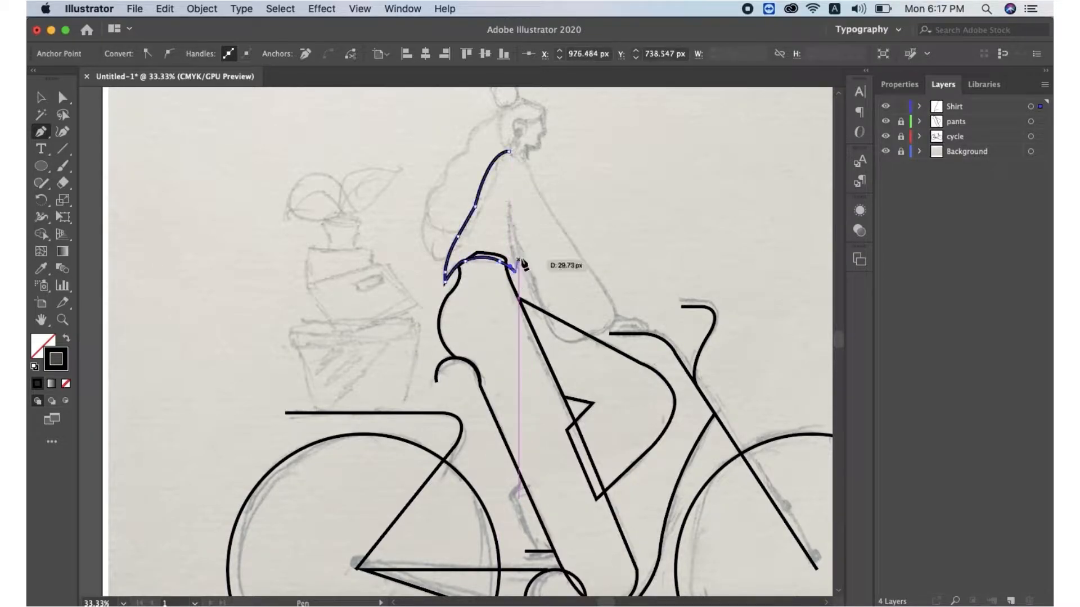
{"action": "left_click_drag", "start_coordinate": [509, 204], "coordinate": [513, 180]}
{"action": "left_click", "coordinate": [509, 204]}
Continue the shirt around the arm to the handlebar and close it at the shoulder
{"action": "left_click_drag", "start_coordinate": [547, 326], "coordinate": [619, 326]}
{"action": "left_click", "coordinate": [548, 326]}
{"action": "left_click", "coordinate": [593, 338]}
{"action": "left_click_drag", "start_coordinate": [606, 293], "coordinate": [587, 263]}
{"action": "left_click", "coordinate": [606, 293]}
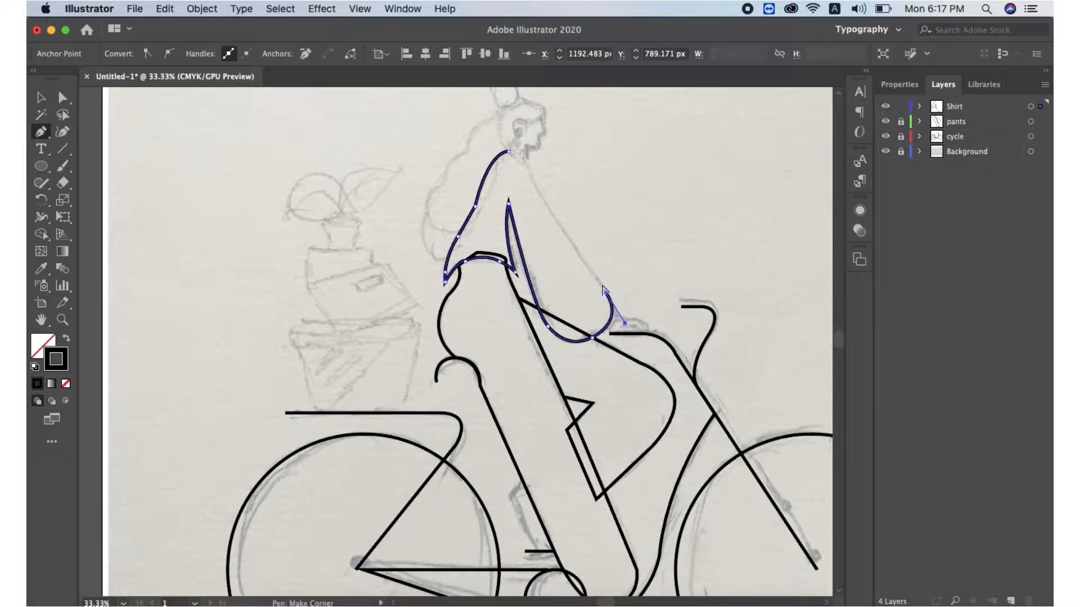
{"action": "left_click", "coordinate": [532, 181]}
{"action": "left_click_drag", "start_coordinate": [509, 151], "coordinate": [489, 150]}
{"action": "left_click", "coordinate": [41, 98]}
Lock the shirt layer, add a new layer, and draw a circle for the head
{"action": "left_click", "coordinate": [901, 106]}
{"action": "left_click", "coordinate": [1011, 601]}
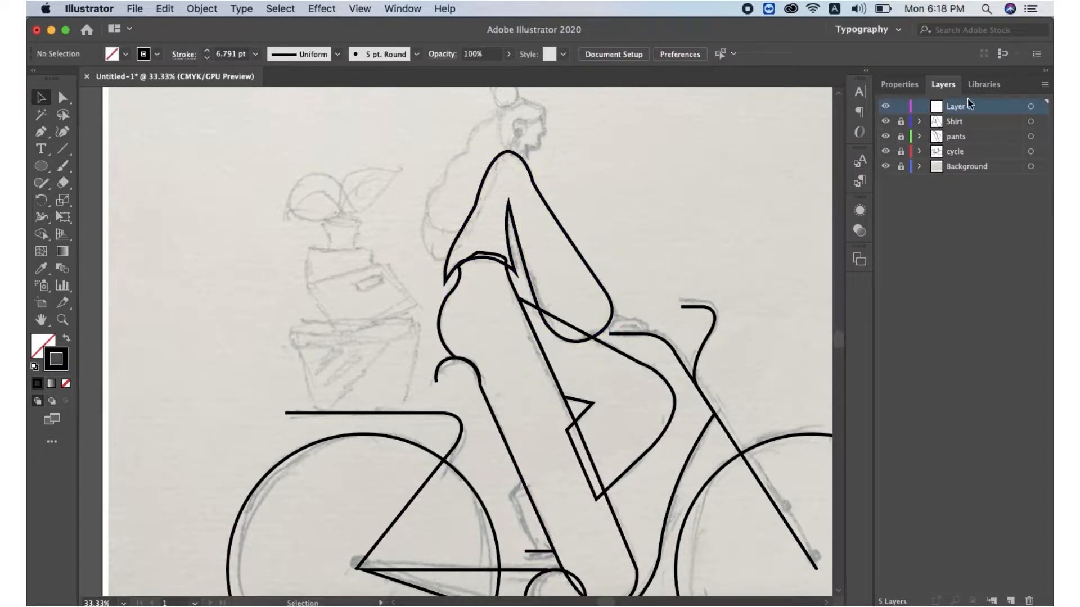
{"action": "scroll", "coordinate": [429, 152], "scroll_direction": "up", "scroll_amount": 3}
{"action": "key", "text": "l"}
{"action": "mouse_move", "coordinate": [499, 139]}
{"action": "left_mouse_down"}
{"action": "mouse_move", "coordinate": [525, 173]}
{"action": "mouse_move", "coordinate": [503, 156]}
{"action": "mouse_move", "coordinate": [479, 179]}
{"action": "left_mouse_up"}
{"action": "key", "text": "v"}
Trace the wavy hair outline from the shoulder up the back to the top of the head
{"action": "key", "text": "p"}
{"action": "left_click_drag", "start_coordinate": [453, 215], "coordinate": [416, 251]}
{"action": "left_click", "coordinate": [455, 216]}
{"action": "left_click", "coordinate": [445, 237]}
{"action": "left_click", "coordinate": [433, 249]}
{"action": "left_click_drag", "start_coordinate": [431, 288], "coordinate": [448, 321]}
{"action": "left_click", "coordinate": [424, 275]}
{"action": "left_click", "coordinate": [436, 316]}
{"action": "left_click", "coordinate": [448, 316]}
{"action": "left_click", "coordinate": [475, 265]}
{"action": "left_click", "coordinate": [500, 211]}
{"action": "left_click_drag", "start_coordinate": [510, 198], "coordinate": [504, 140]}
{"action": "key", "text": "super+z"}
{"action": "left_click", "coordinate": [509, 210]}
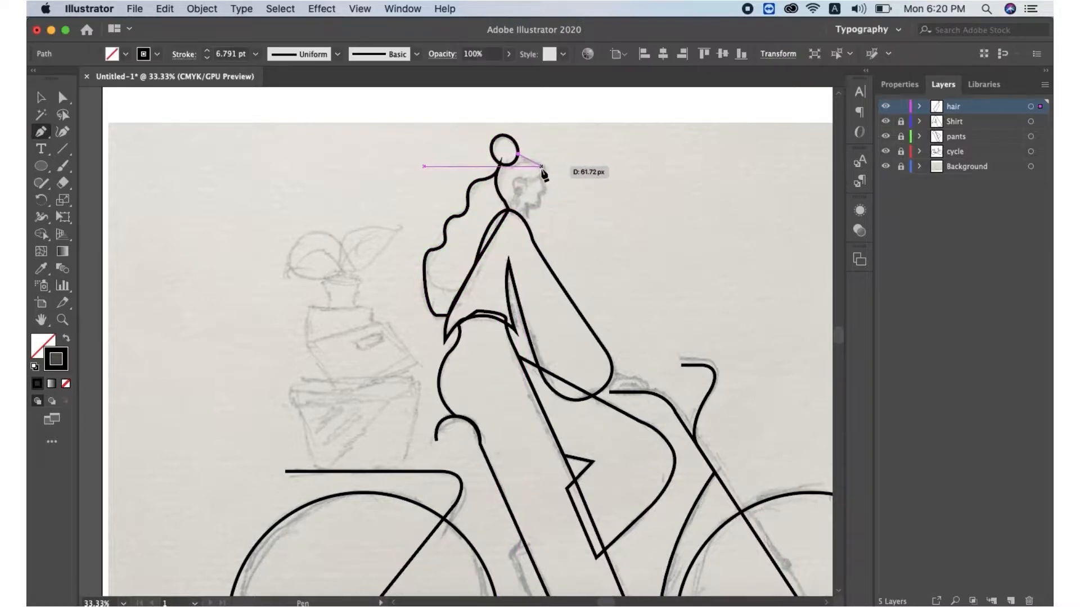
Continue the hair over the head and down behind the face to the neck
{"action": "left_click", "coordinate": [517, 153]}
{"action": "left_click_drag", "start_coordinate": [537, 174], "coordinate": [528, 194]}
{"action": "left_click", "coordinate": [538, 174]}
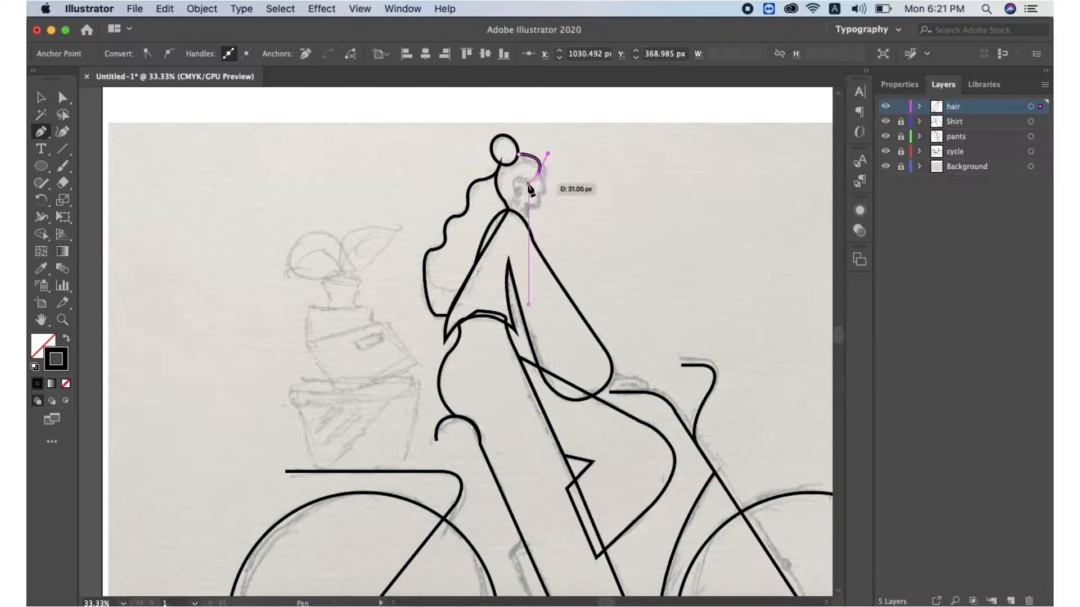
{"action": "key", "text": "super+1"}
{"action": "left_click_drag", "start_coordinate": [414, 337], "coordinate": [415, 409]}
{"action": "left_click", "coordinate": [422, 374]}
{"action": "left_click", "coordinate": [421, 397]}
{"action": "left_click", "coordinate": [397, 419]}
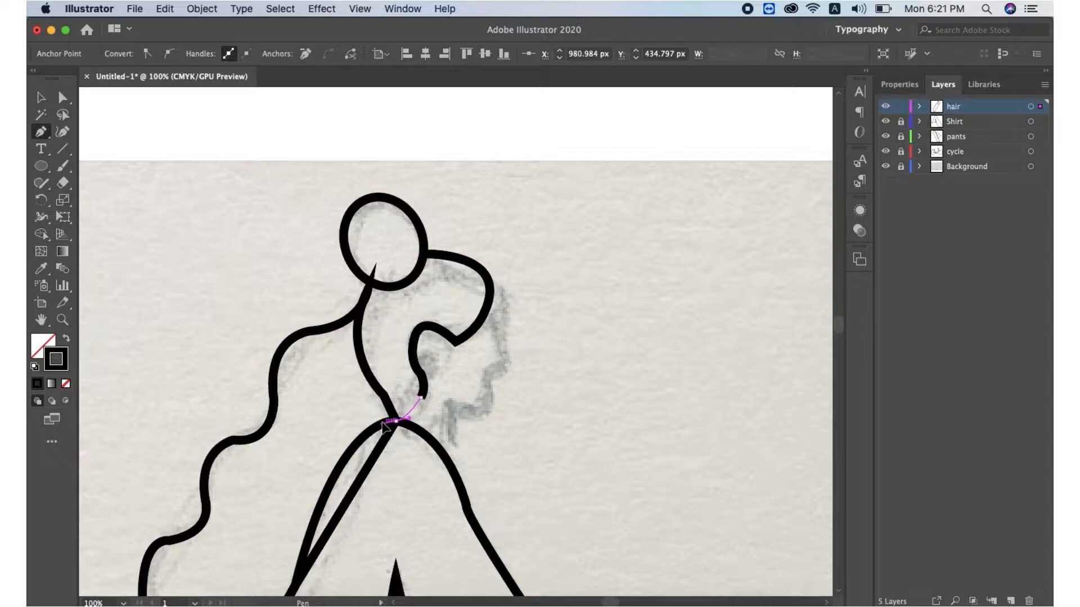
{"action": "left_click", "coordinate": [501, 330], "text": "super"}
Add a new layer and begin the face profile from the forehead to the nose with a 2 pt stroke
{"action": "left_click", "coordinate": [1012, 599]}
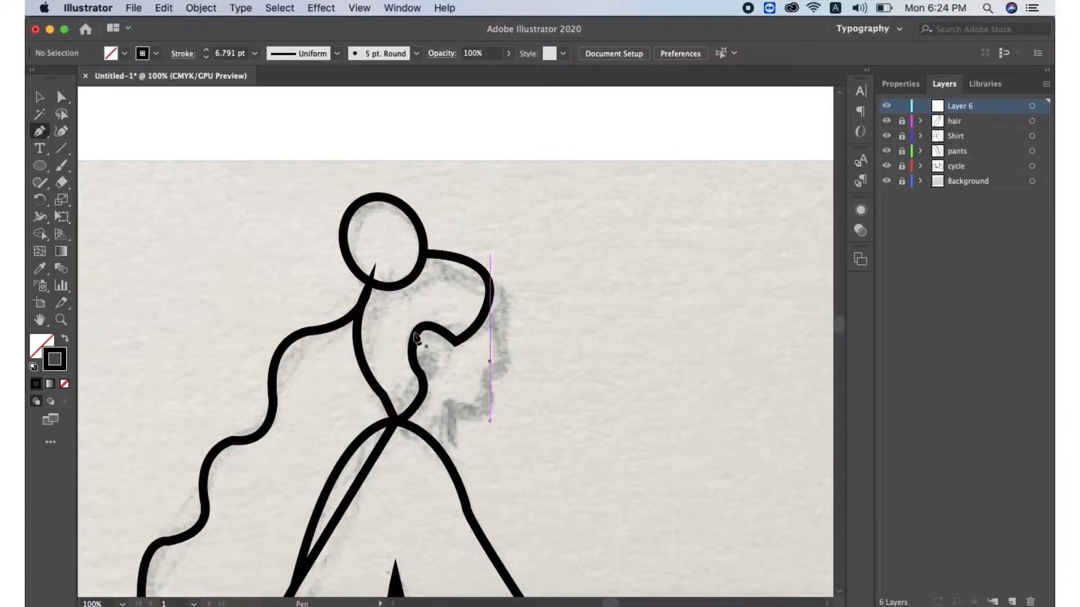
{"action": "left_click", "coordinate": [490, 309]}
{"action": "left_click", "coordinate": [501, 356]}
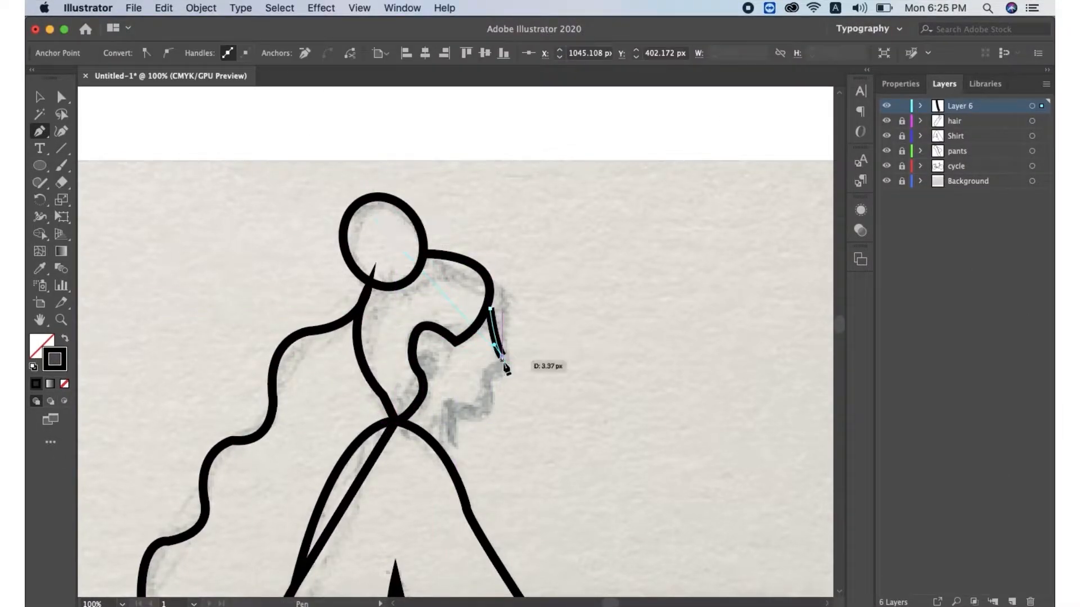
{"action": "left_click", "coordinate": [900, 83]}
{"action": "left_click", "coordinate": [944, 257]}
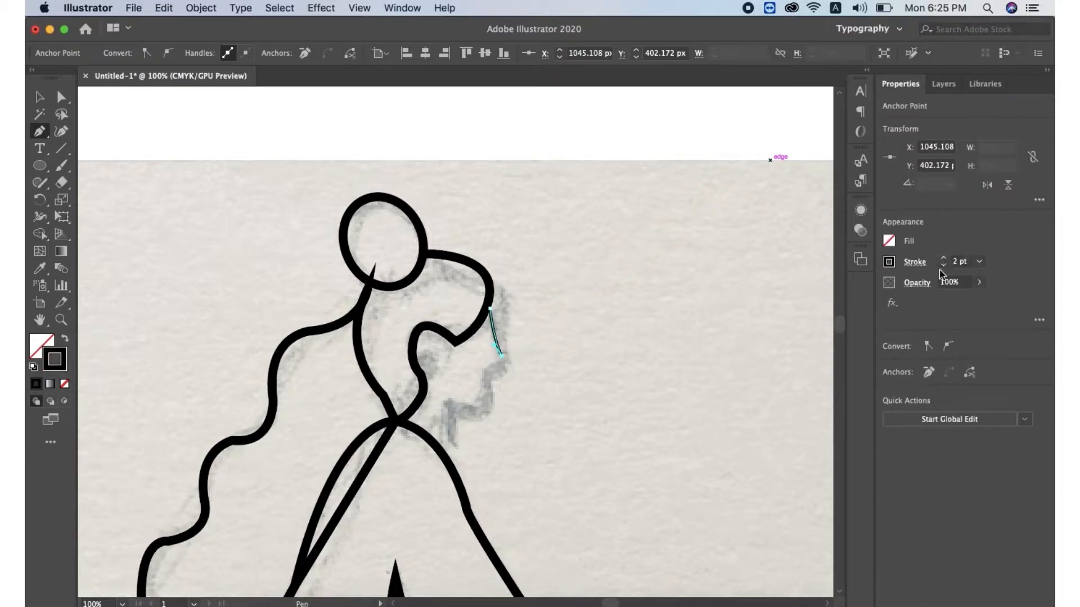
{"action": "left_click_drag", "start_coordinate": [474, 359], "coordinate": [475, 360]}
{"action": "left_click", "coordinate": [490, 361]}
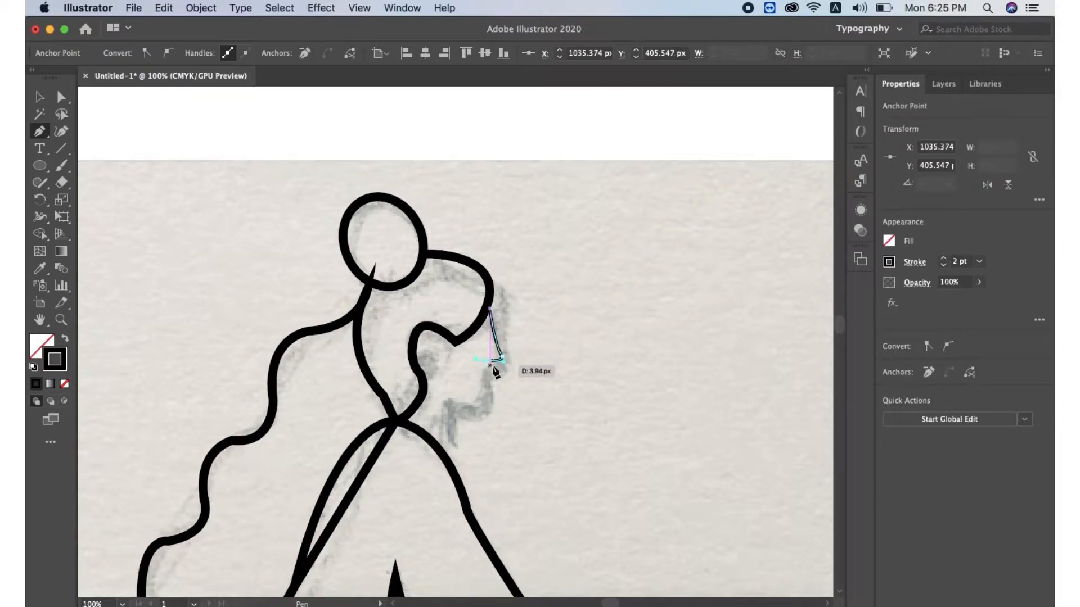
{"action": "scroll", "coordinate": [493, 382], "scroll_direction": "up", "scroll_amount": 3}
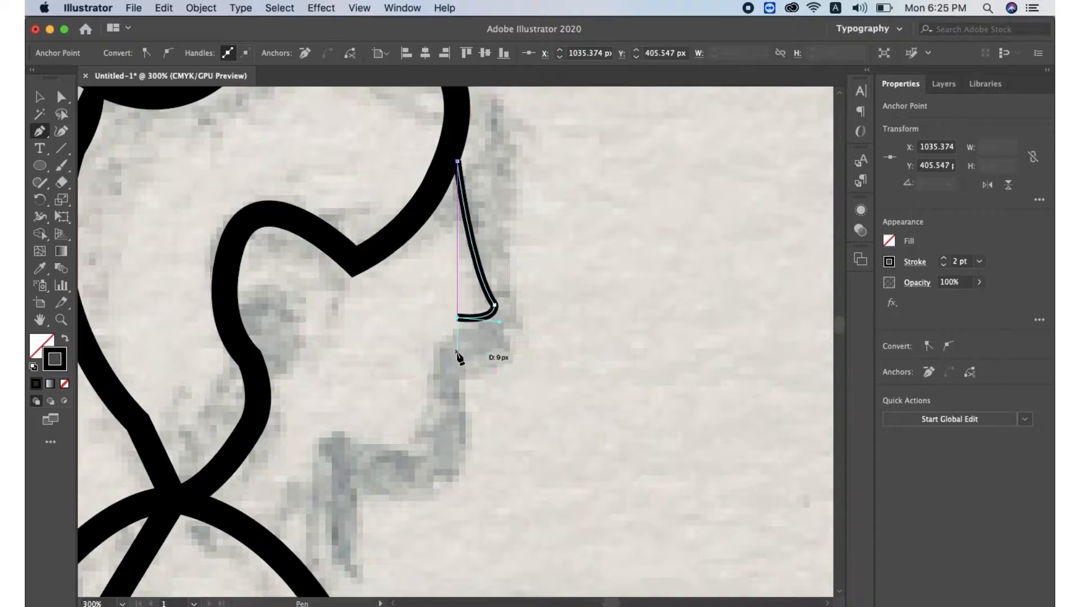
{"action": "left_click_drag", "start_coordinate": [443, 369], "coordinate": [443, 369]}
{"action": "key", "text": "super+z"}
{"action": "key", "text": "super+z"}
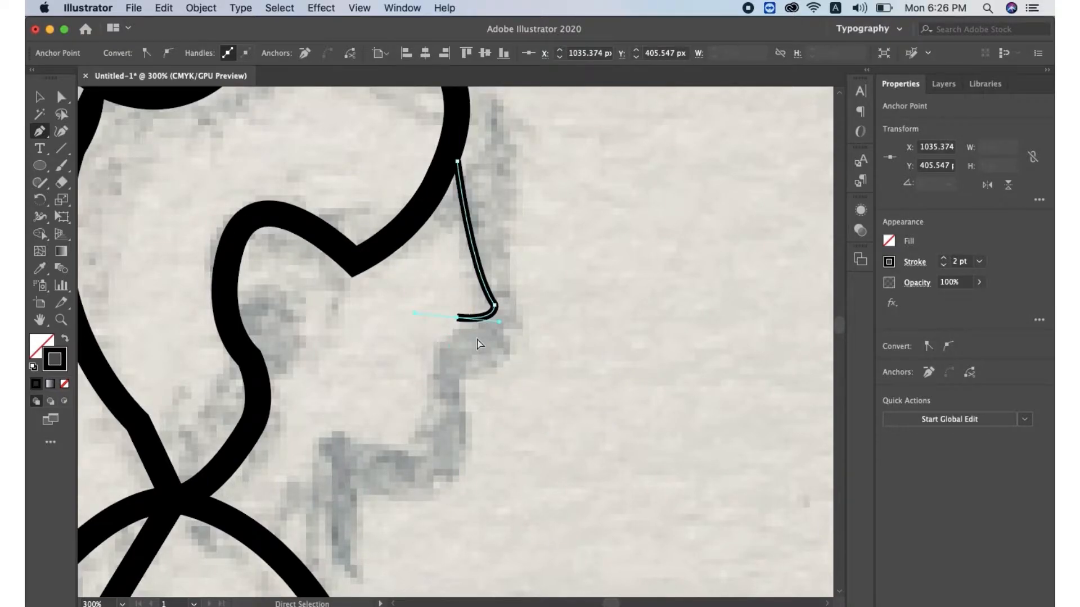
{"action": "key", "text": "super+z"}
Continue the face profile around the lips and chin down to the neck
{"action": "left_click_drag", "start_coordinate": [507, 323], "coordinate": [473, 366]}
{"action": "left_click_drag", "start_coordinate": [466, 380], "coordinate": [435, 460]}
{"action": "left_click", "coordinate": [466, 381]}
{"action": "left_click", "coordinate": [473, 393]}
{"action": "left_click_drag", "start_coordinate": [328, 450], "coordinate": [267, 410]}
{"action": "left_click", "coordinate": [329, 450]}
Trace the neck and back of the head, closing the face shape at the forehead
{"action": "left_click_drag", "start_coordinate": [312, 579], "coordinate": [335, 558]}
{"action": "left_click", "coordinate": [313, 482]}
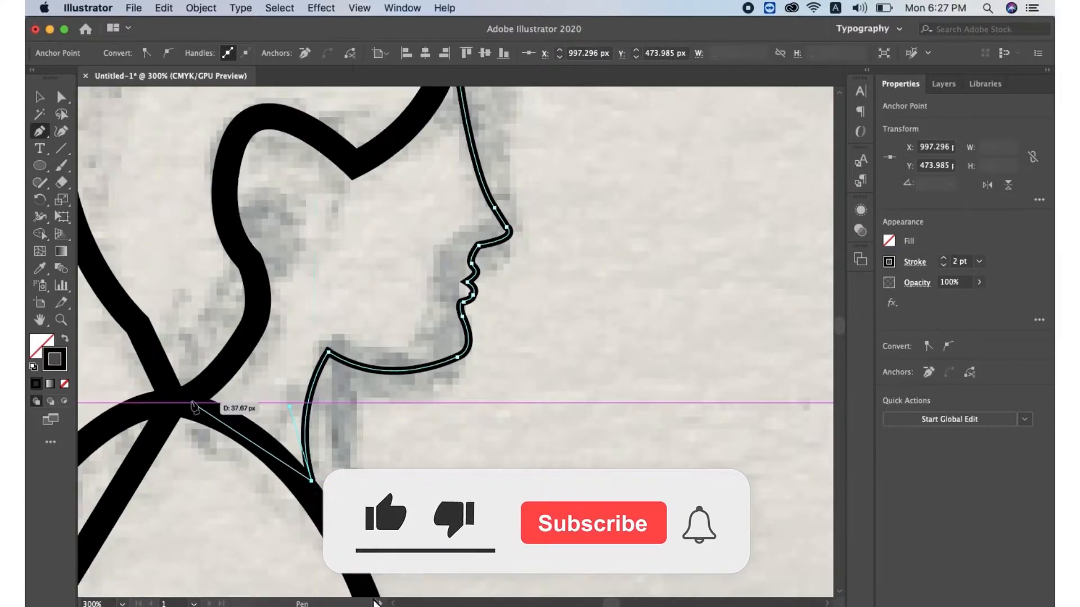
{"action": "left_click", "coordinate": [191, 395]}
{"action": "left_click", "coordinate": [210, 201]}
{"action": "scroll", "coordinate": [253, 180], "scroll_direction": "up", "scroll_amount": 5}
{"action": "left_click", "coordinate": [251, 194]}
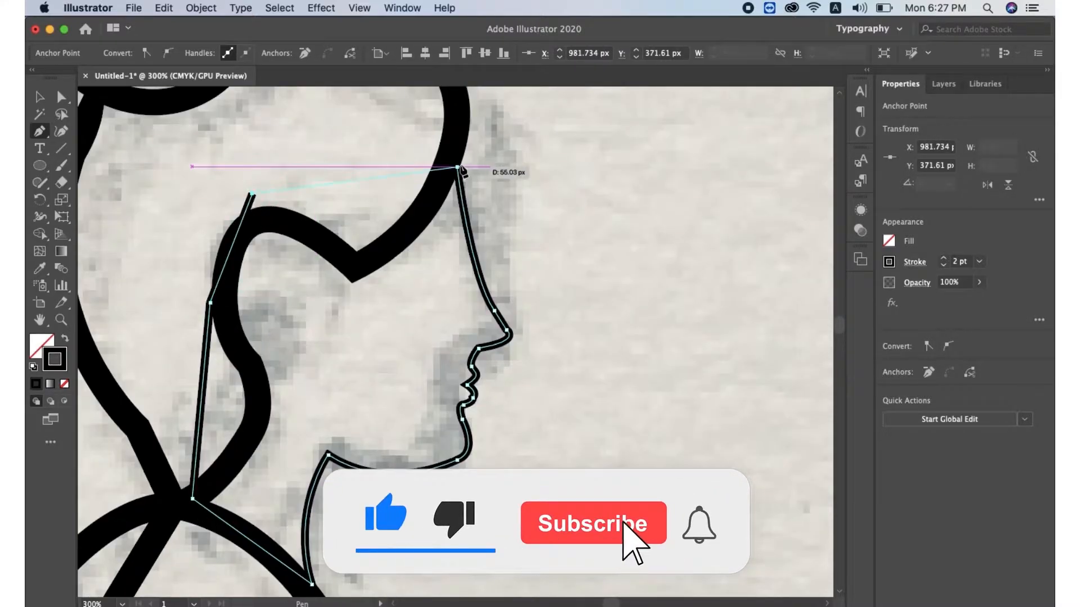
{"action": "left_click", "coordinate": [457, 167]}
Rename the new layer to face
{"action": "left_click", "coordinate": [944, 83]}
{"action": "double_click", "coordinate": [966, 108]}
{"action": "type", "text": "face"}
{"action": "key", "text": "Return"}
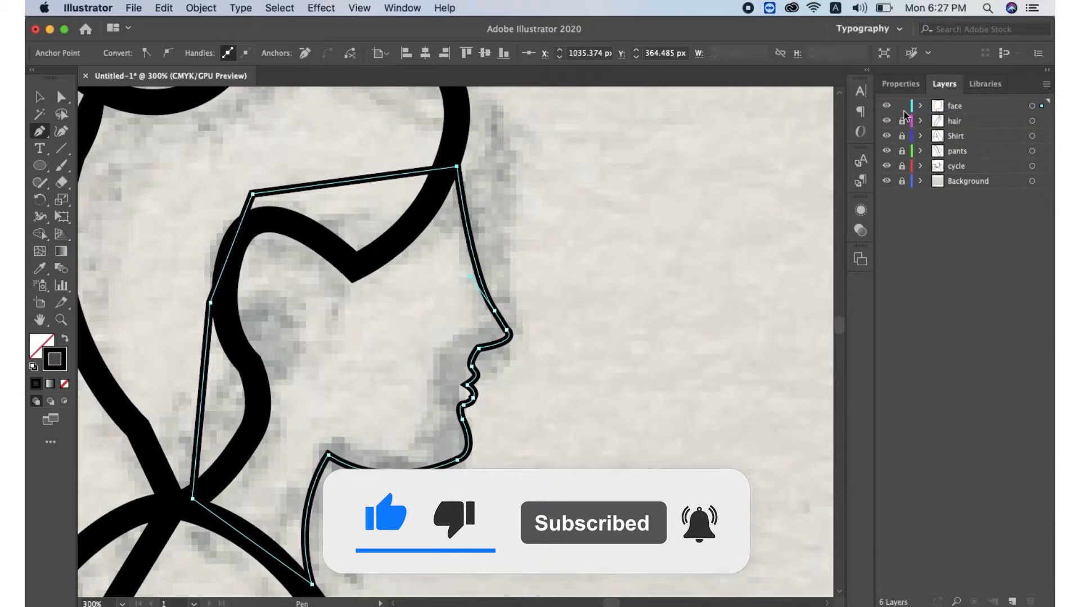
Lock the face layer and add a new layer named ear
{"action": "left_click", "coordinate": [901, 105]}
{"action": "left_click", "coordinate": [1011, 602]}
{"action": "double_click", "coordinate": [984, 109]}
{"action": "type", "text": "ear"}
{"action": "key", "text": "Return"}
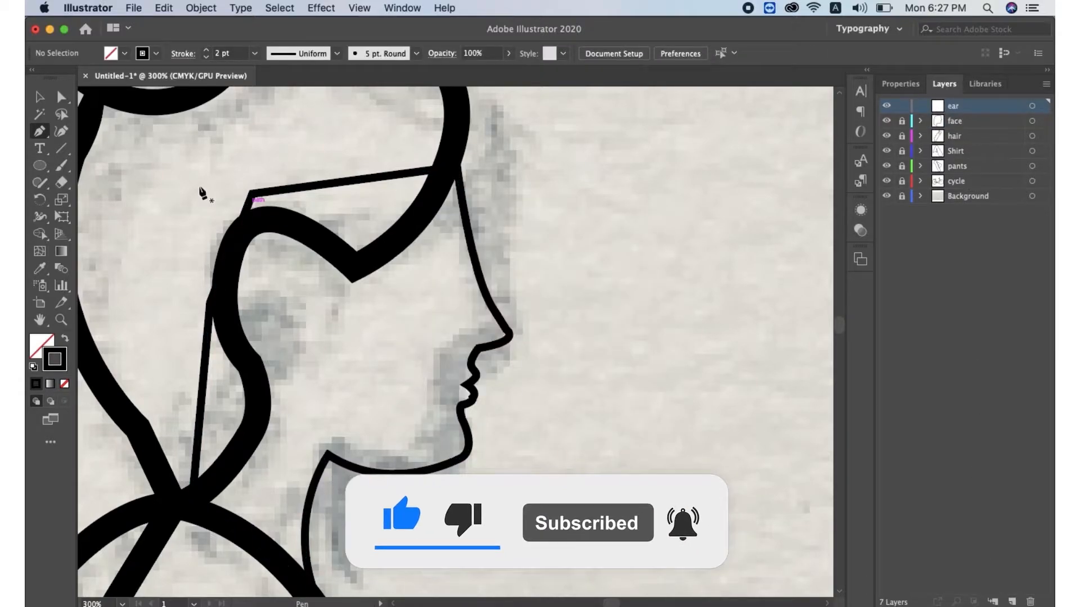
Trace the ear as a curved open path on the ear layer
{"action": "left_click", "coordinate": [304, 262]}
{"action": "left_click_drag", "start_coordinate": [277, 231], "coordinate": [251, 230]}
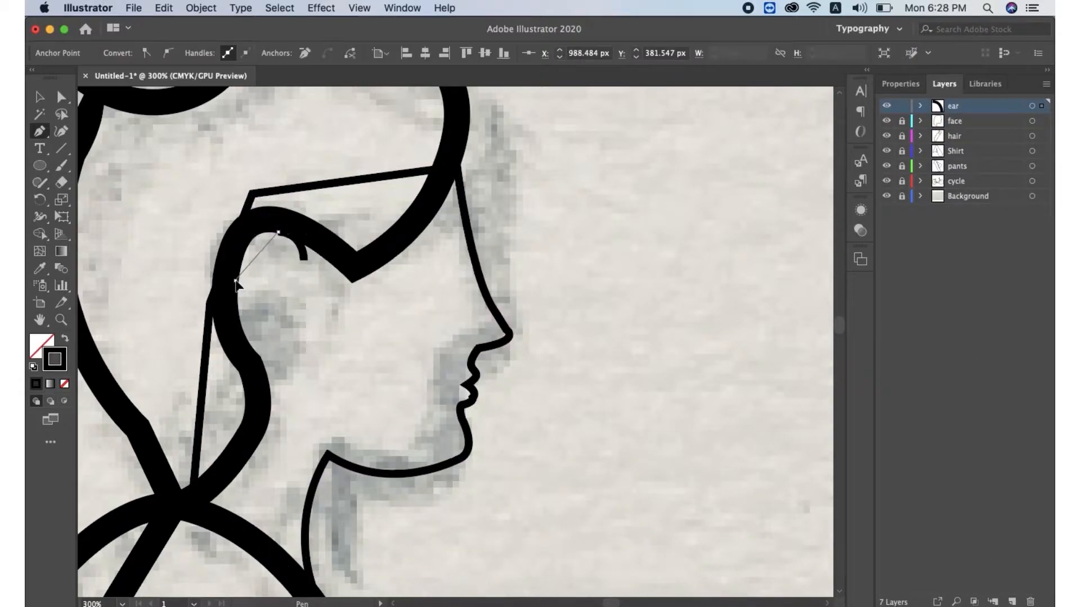
{"action": "left_click_drag", "start_coordinate": [265, 376], "coordinate": [270, 370]}
{"action": "left_click_drag", "start_coordinate": [285, 323], "coordinate": [282, 323]}
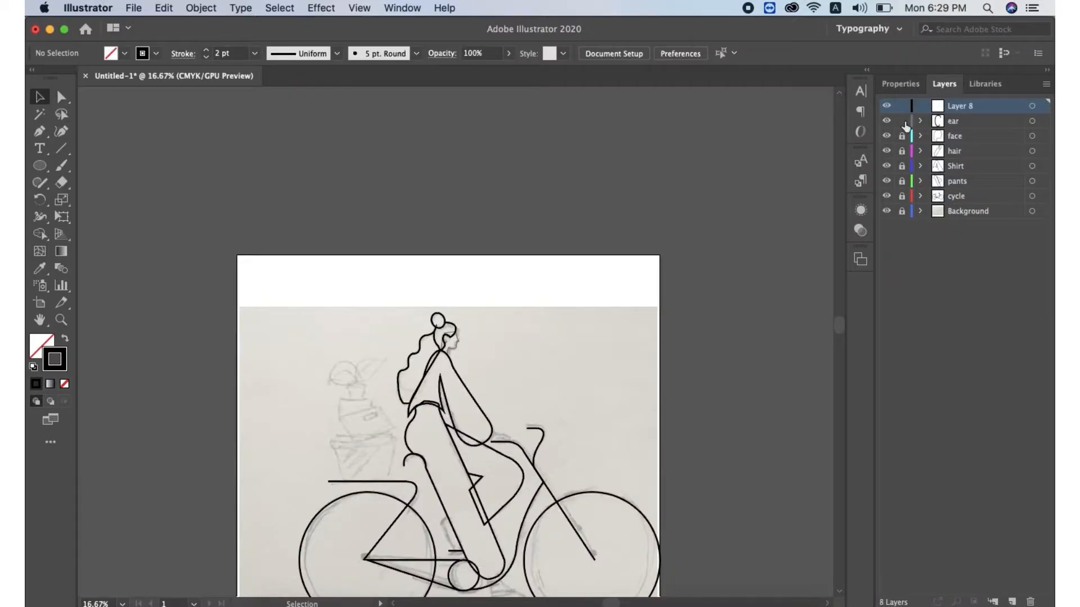
Name a new layer hands and trace the hand resting on the handlebar
{"action": "type", "text": "hands"}
{"action": "key", "text": "Return"}
{"action": "key", "text": "super+equal"}
{"action": "left_click", "coordinate": [527, 415]}
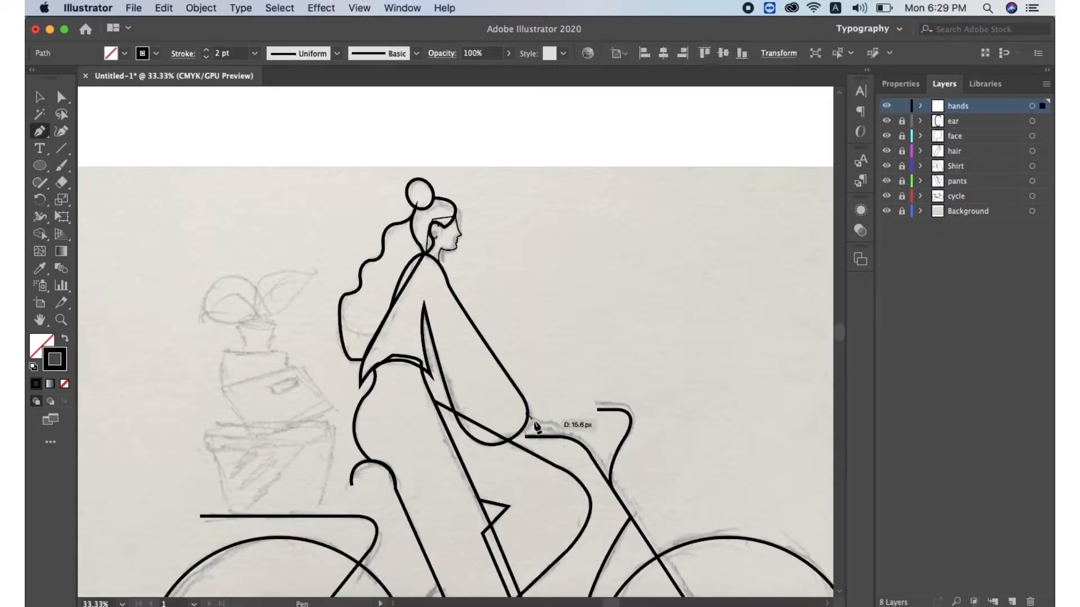
{"action": "left_click", "coordinate": [552, 421]}
{"action": "left_click_drag", "start_coordinate": [572, 437], "coordinate": [556, 440]}
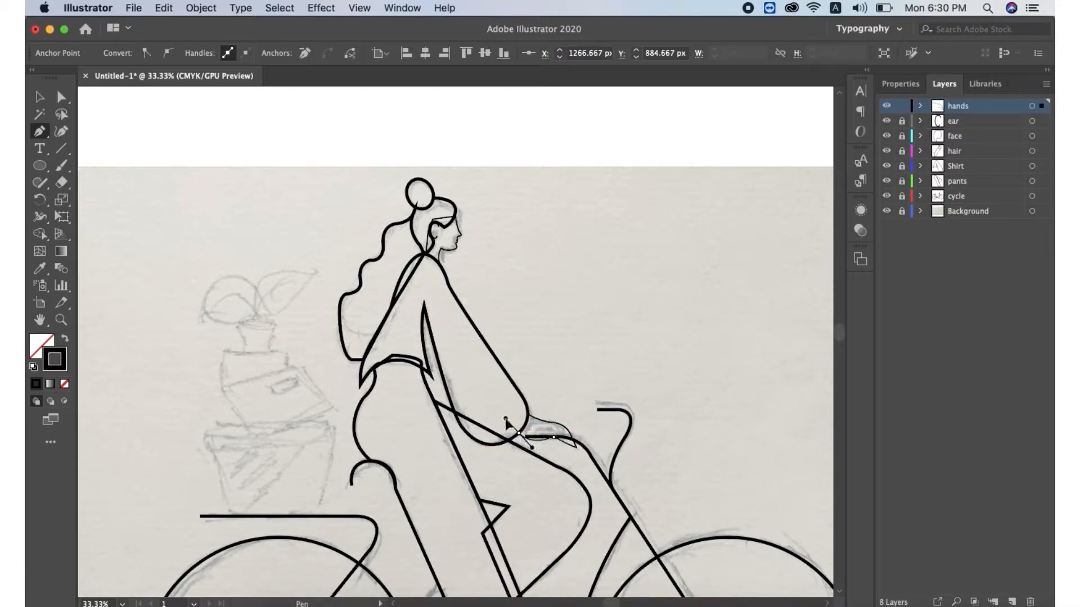
{"action": "left_click_drag", "start_coordinate": [519, 419], "coordinate": [519, 419]}
{"action": "left_click", "coordinate": [528, 414]}
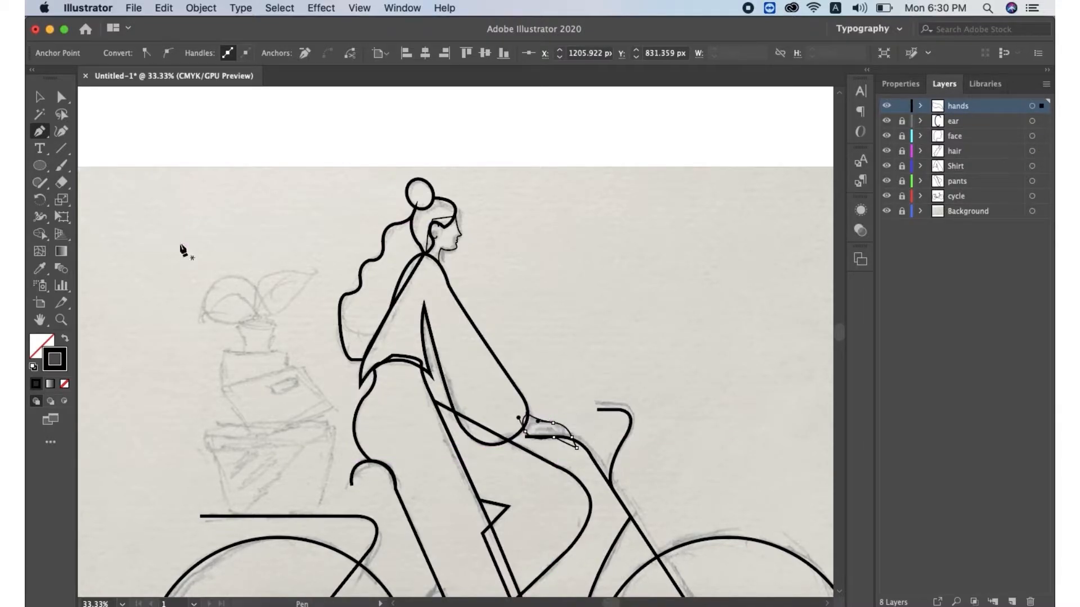
Lock the hands layer and add a new layer named feet
{"action": "scroll", "coordinate": [450, 404], "scroll_direction": "down", "scroll_amount": 3}
{"action": "left_click", "coordinate": [901, 106]}
{"action": "left_click", "coordinate": [1012, 602]}
{"action": "double_click", "coordinate": [962, 106]}
{"action": "type", "text": "feet"}
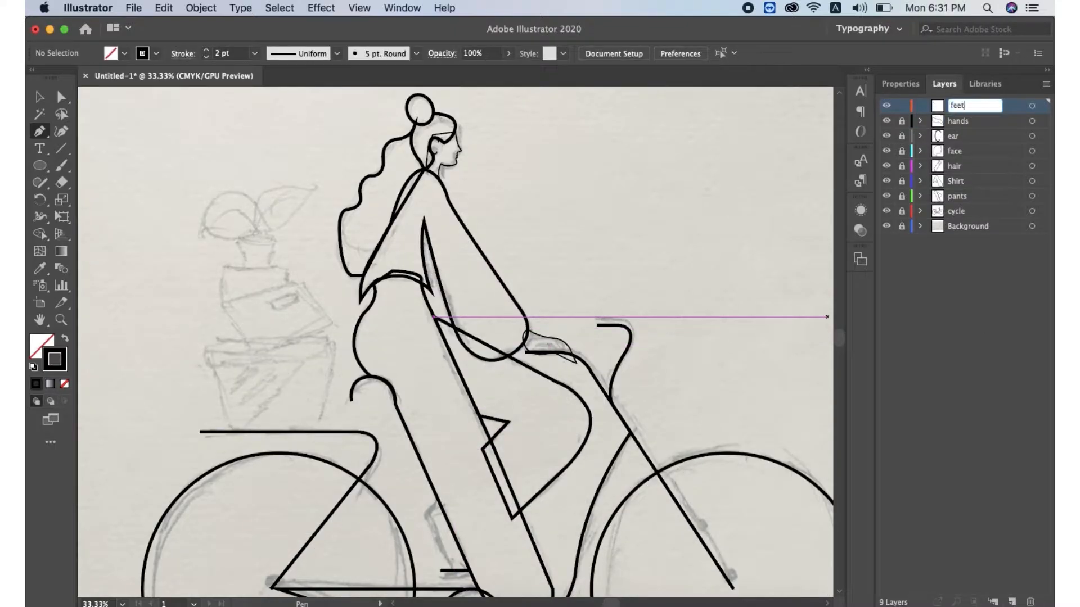
Trace the far leg's sock and foot outline down to the lower pedal
{"action": "left_click", "coordinate": [434, 495]}
{"action": "left_click_drag", "start_coordinate": [434, 527], "coordinate": [445, 538]}
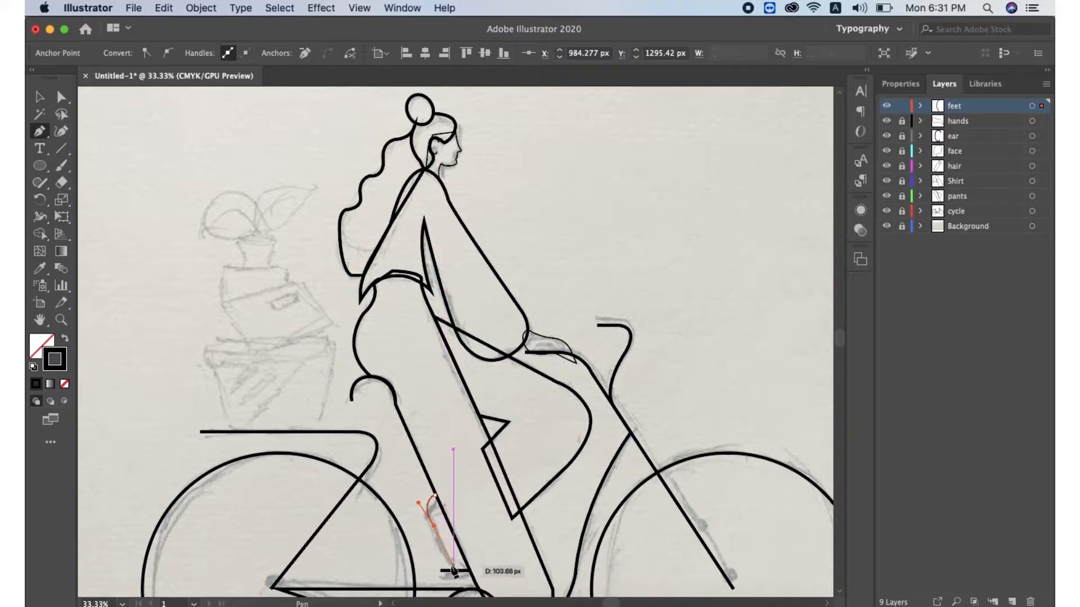
{"action": "left_click", "coordinate": [461, 571]}
{"action": "left_click", "coordinate": [470, 572]}
{"action": "left_click", "coordinate": [436, 496]}
{"action": "key", "text": "super+z"}
{"action": "left_click", "coordinate": [436, 494]}
{"action": "left_click", "coordinate": [39, 96]}
{"action": "key", "text": "p"}
Draw a closed stripe band across the far sock and adjust one of its corner points
{"action": "left_click", "coordinate": [452, 526]}
{"action": "left_click", "coordinate": [427, 519]}
{"action": "left_click", "coordinate": [451, 526]}
{"action": "left_click", "coordinate": [459, 542]}
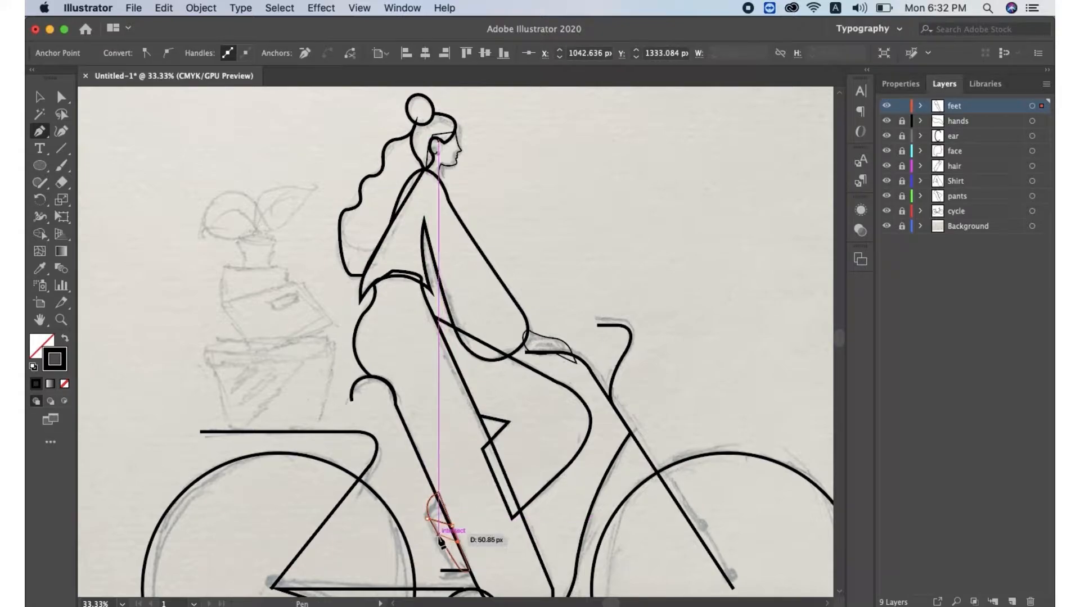
{"action": "left_click", "coordinate": [440, 538]}
{"action": "left_click", "coordinate": [427, 519]}
{"action": "key", "text": "super+plus"}
{"action": "key", "text": "super+plus"}
{"action": "key", "text": "super+plus"}
{"action": "key", "text": "super+plus"}
{"action": "key", "text": "super+plus"}
{"action": "left_click", "coordinate": [62, 97]}
{"action": "mouse_move", "coordinate": [454, 345]}
{"action": "left_mouse_down"}
{"action": "mouse_move", "coordinate": [467, 343]}
{"action": "mouse_move", "coordinate": [458, 351]}
{"action": "left_mouse_up"}
{"action": "key", "text": "v"}
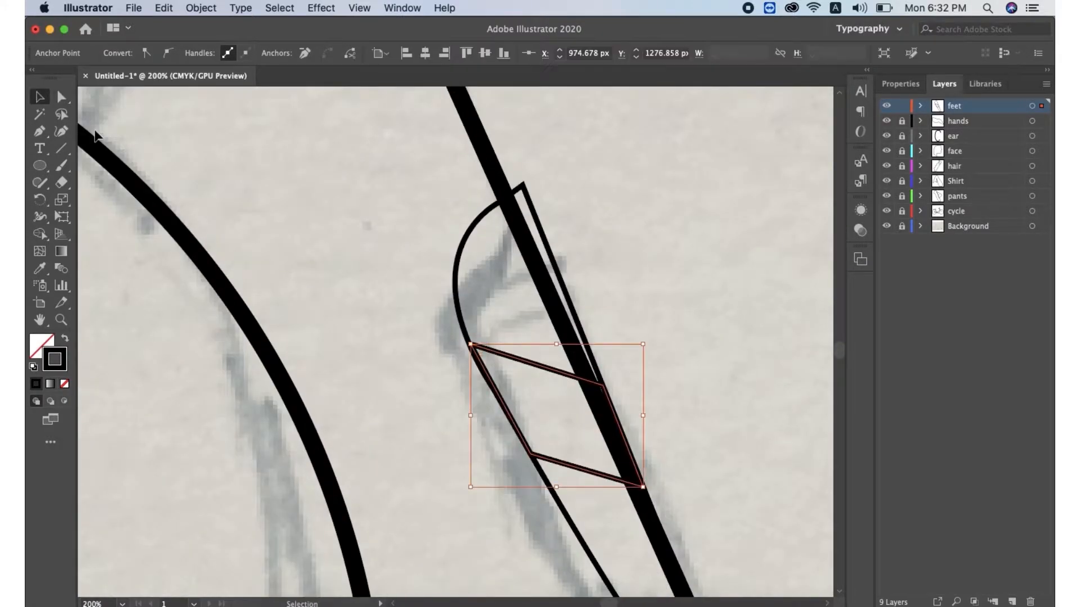
Trace the near foot's shoe outline resting on the pedal
{"action": "left_click", "coordinate": [96, 135]}
{"action": "key", "text": "super+minus"}
{"action": "key", "text": "super+minus"}
{"action": "key", "text": "super+minus"}
{"action": "key", "text": "super+minus"}
{"action": "key", "text": "super+minus"}
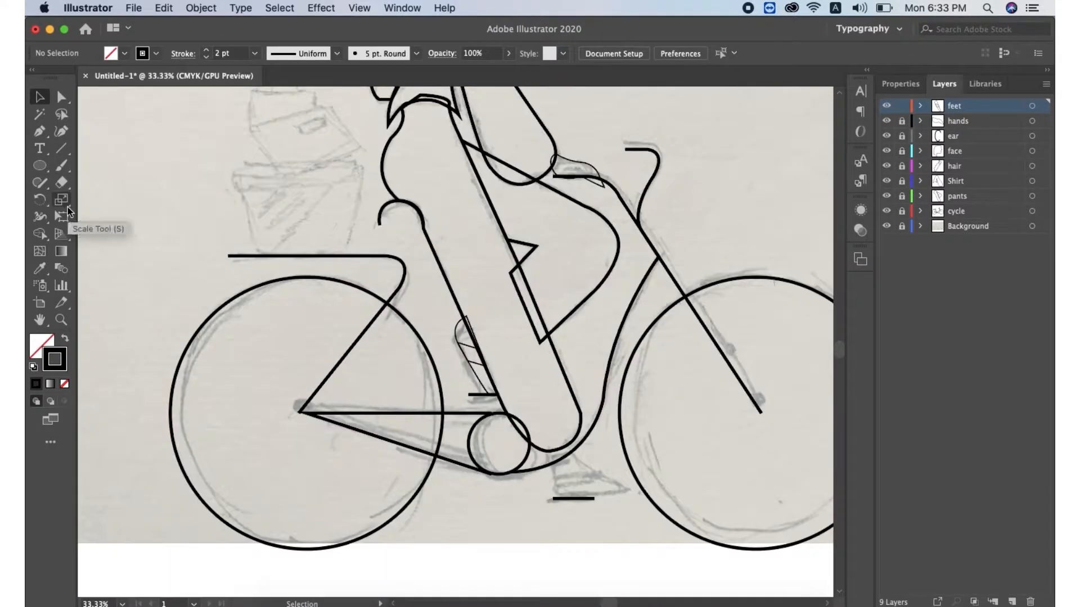
{"action": "left_click", "coordinate": [39, 132]}
{"action": "left_click", "coordinate": [548, 449]}
{"action": "left_click", "coordinate": [559, 499]}
{"action": "key", "text": "z"}
{"action": "key", "text": "super+z"}
{"action": "key", "text": "p"}
{"action": "left_click_drag", "start_coordinate": [555, 497], "coordinate": [558, 501]}
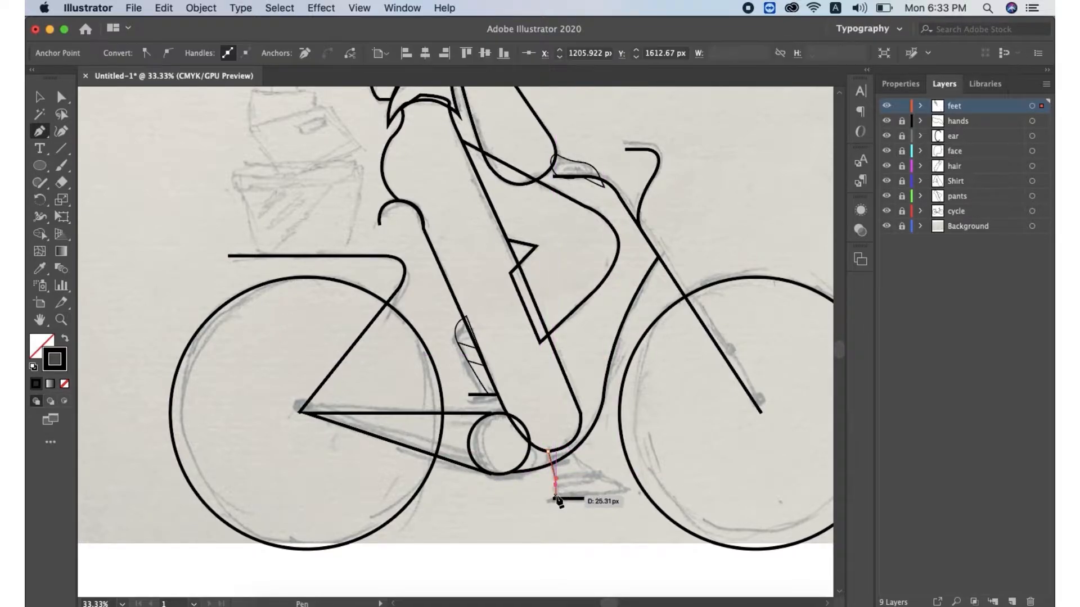
{"action": "left_click", "coordinate": [555, 496]}
{"action": "left_click", "coordinate": [614, 496]}
{"action": "left_click", "coordinate": [629, 497]}
{"action": "left_click_drag", "start_coordinate": [629, 488], "coordinate": [618, 482]}
{"action": "left_click", "coordinate": [629, 489]}
{"action": "left_click_drag", "start_coordinate": [569, 444], "coordinate": [561, 427]}
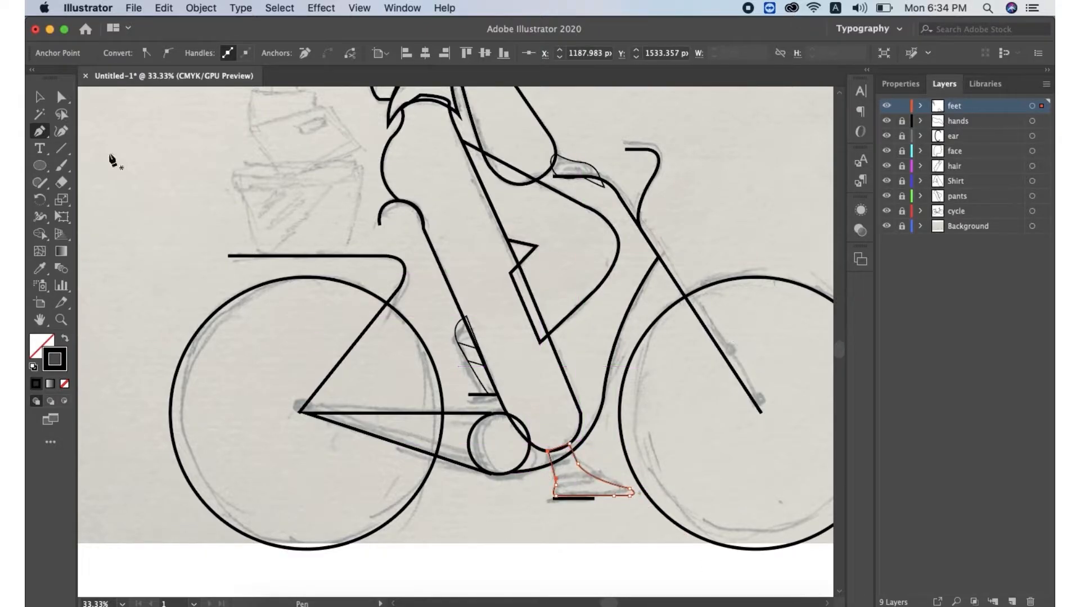
Draw a closed band across the ankle of the near foot
{"action": "left_click", "coordinate": [82, 265], "text": "super"}
{"action": "left_click", "coordinate": [552, 463]}
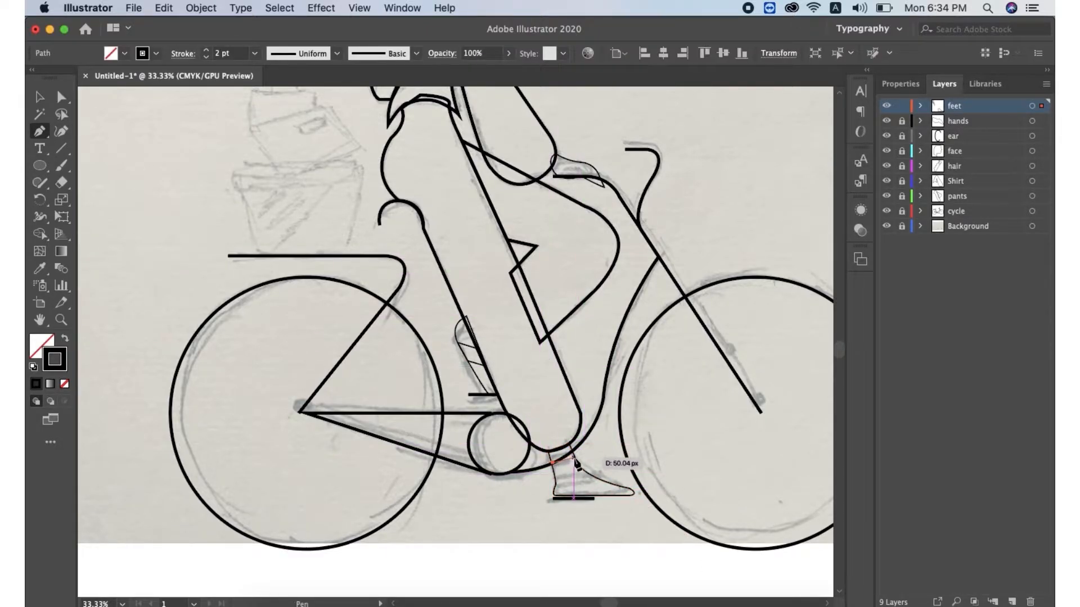
{"action": "left_click", "coordinate": [573, 451]}
{"action": "left_click", "coordinate": [578, 465]}
{"action": "left_click", "coordinate": [556, 475]}
{"action": "left_click", "coordinate": [553, 463]}
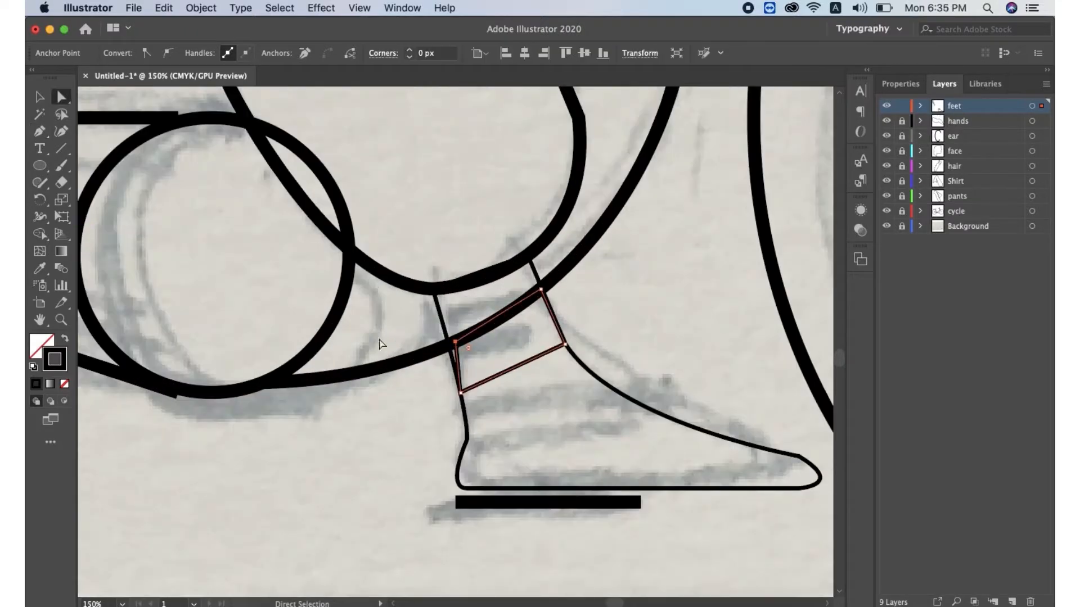
Draw two diagonal stripes across the near shoe
{"action": "left_click", "coordinate": [39, 131]}
{"action": "left_click", "coordinate": [635, 401]}
{"action": "mouse_move", "coordinate": [534, 487]}
{"action": "left_mouse_down"}
{"action": "mouse_move", "coordinate": [511, 490]}
{"action": "mouse_move", "coordinate": [551, 492]}
{"action": "left_mouse_up"}
{"action": "key", "text": "super+z"}
{"action": "key", "text": "super+z"}
{"action": "left_click", "coordinate": [665, 417]}
{"action": "left_click", "coordinate": [575, 489]}
{"action": "left_click_drag", "start_coordinate": [718, 399], "coordinate": [719, 397]}
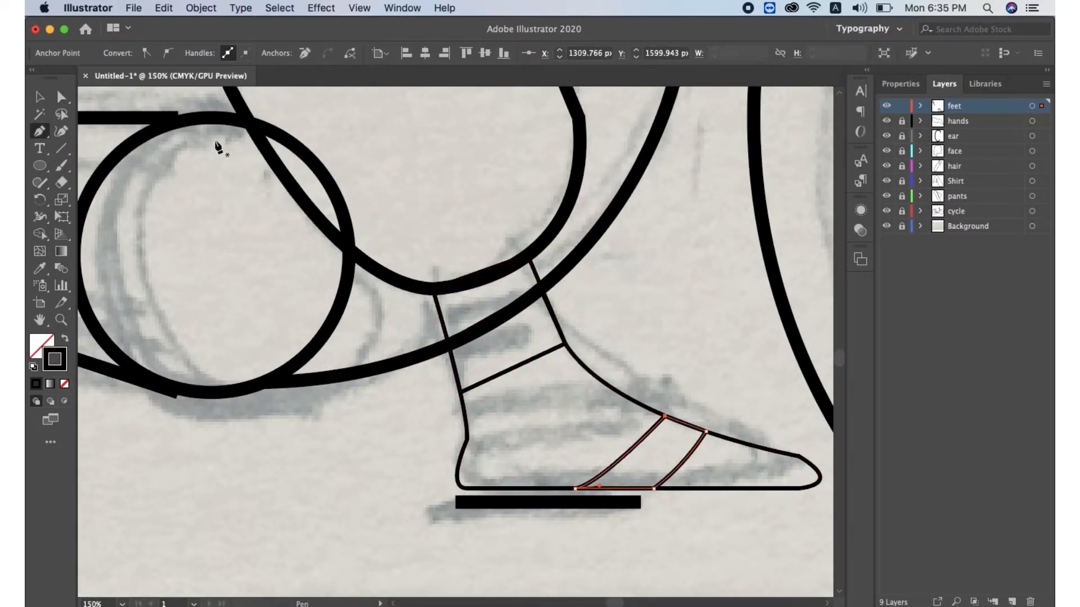
Add a new layer named extras
{"action": "key", "text": "v"}
{"action": "left_click", "coordinate": [591, 521]}
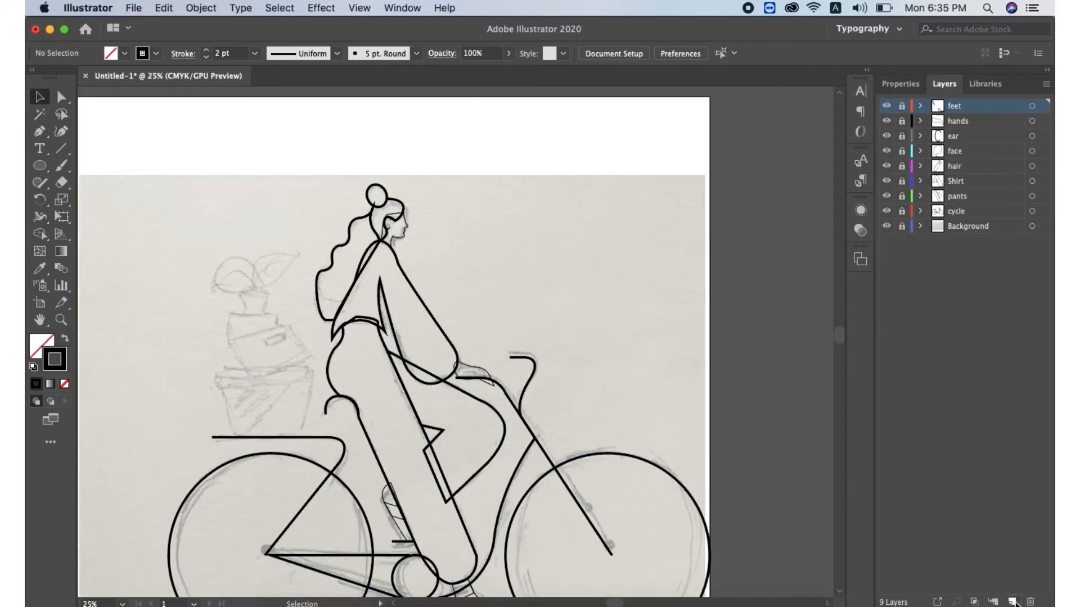
{"action": "left_click", "coordinate": [1012, 601]}
{"action": "left_click", "coordinate": [40, 134]}
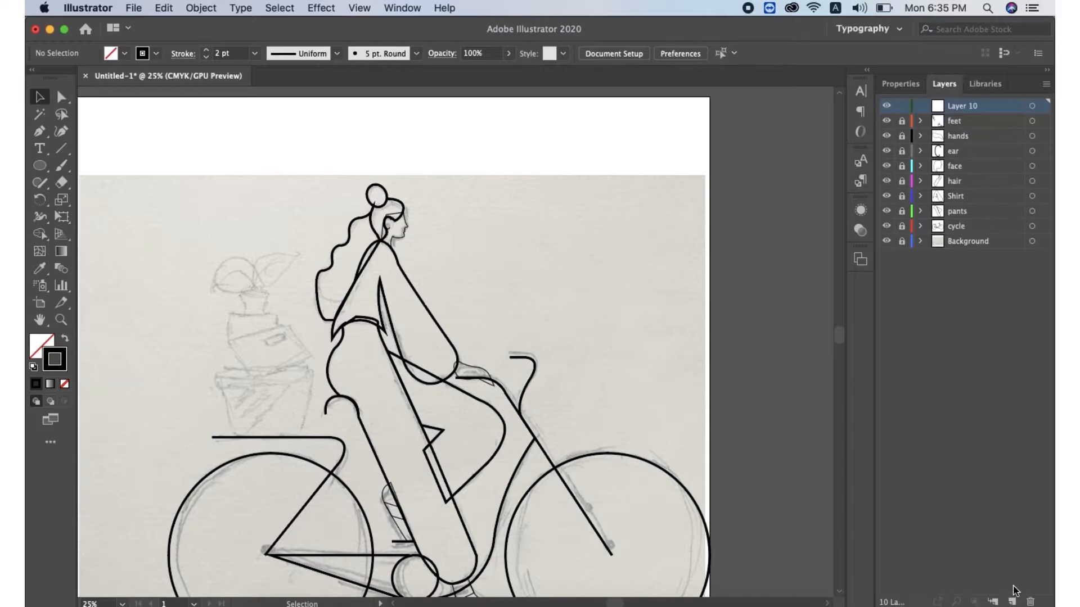
{"action": "left_click", "coordinate": [40, 131]}
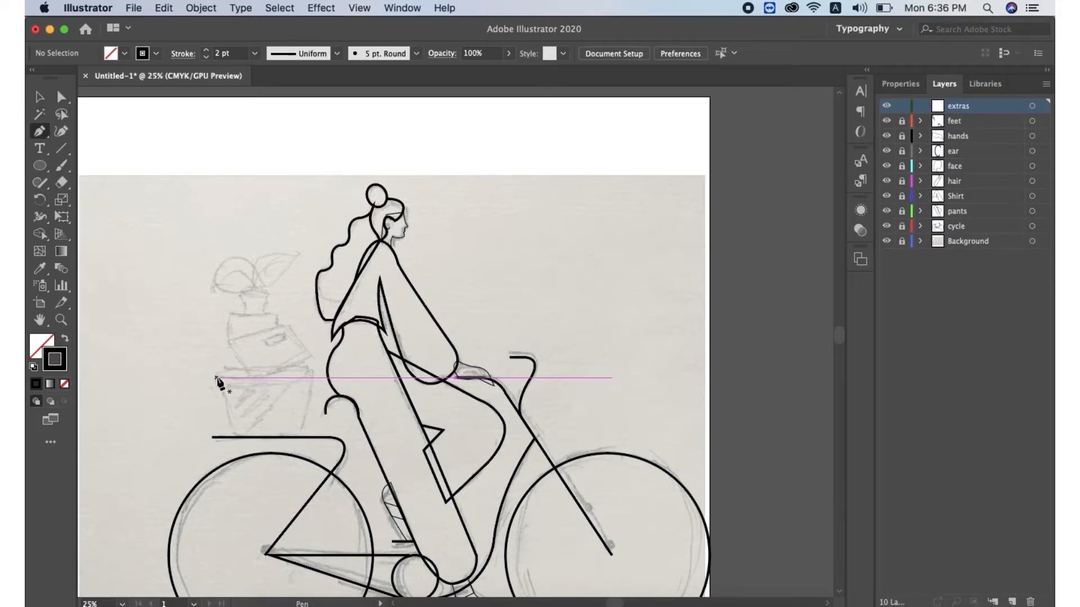
Trace the large pot on the rear rack as a closed trapezoid
{"action": "left_click", "coordinate": [220, 373]}
{"action": "left_click", "coordinate": [237, 437]}
{"action": "left_click", "coordinate": [300, 437]}
{"action": "left_click", "coordinate": [315, 373]}
{"action": "left_click", "coordinate": [221, 373]}
{"action": "key", "text": "super+z"}
{"action": "key", "text": "super+z"}
{"action": "left_click", "coordinate": [318, 373]}
{"action": "left_click", "coordinate": [221, 374]}
Trace the tilted box stacked on the large pot
{"action": "left_click", "coordinate": [231, 346]}
{"action": "left_click", "coordinate": [248, 373]}
{"action": "left_click", "coordinate": [283, 373]}
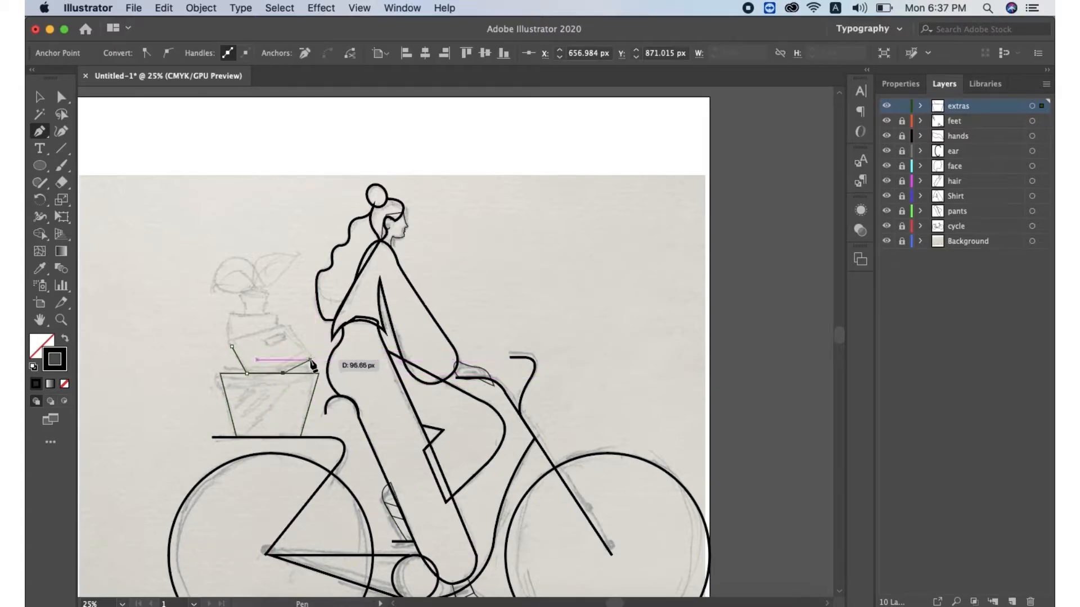
{"action": "left_click", "coordinate": [313, 361]}
{"action": "left_click", "coordinate": [290, 326]}
{"action": "key", "text": "super+z"}
{"action": "left_click", "coordinate": [287, 320]}
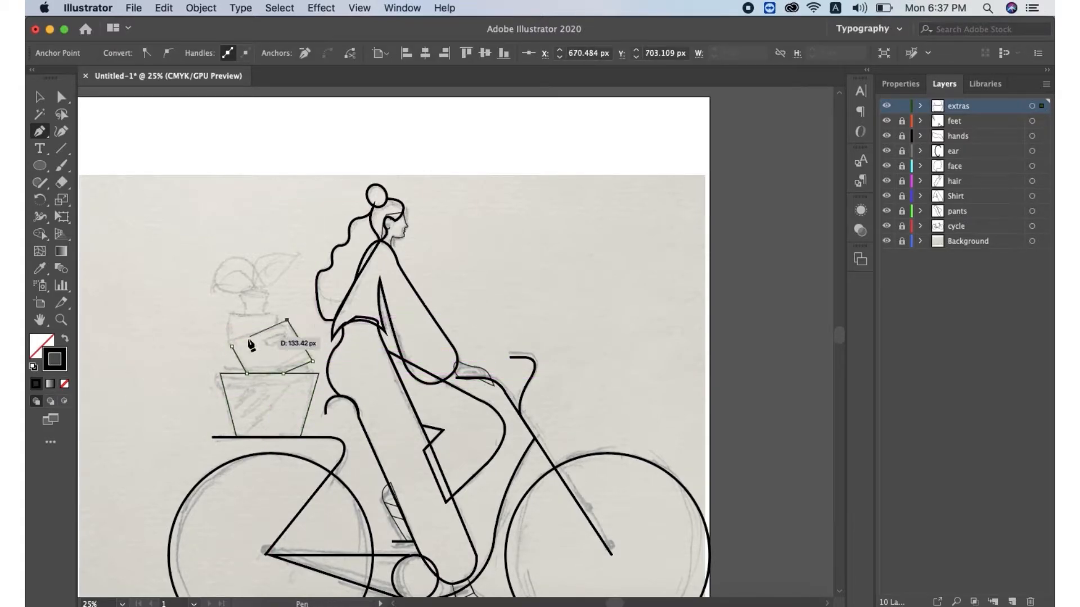
Trace the small plant pot on top of the stack
{"action": "key", "text": "a"}
{"action": "key", "text": "p"}
{"action": "left_click", "coordinate": [240, 293]}
{"action": "left_click", "coordinate": [246, 312]}
{"action": "left_click", "coordinate": [264, 311]}
{"action": "left_click", "coordinate": [240, 293]}
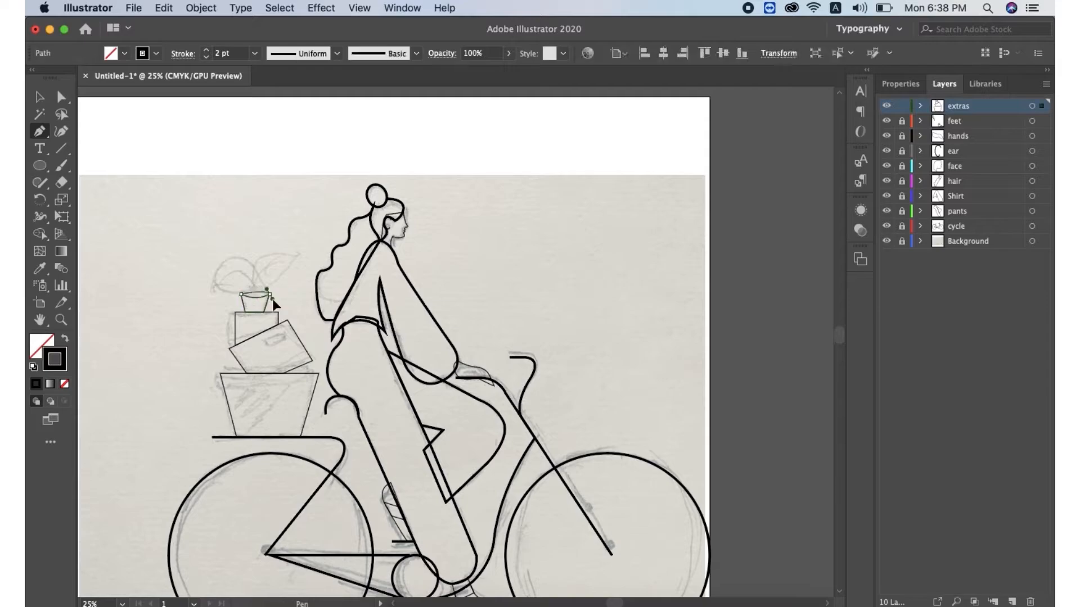
Trace the plant's two leaves rising from the small pot
{"action": "left_click", "coordinate": [187, 247], "text": "super"}
{"action": "left_click", "coordinate": [255, 291]}
{"action": "left_click_drag", "start_coordinate": [295, 256], "coordinate": [355, 268]}
{"action": "left_click", "coordinate": [295, 255]}
{"action": "left_click_drag", "start_coordinate": [278, 277], "coordinate": [266, 284]}
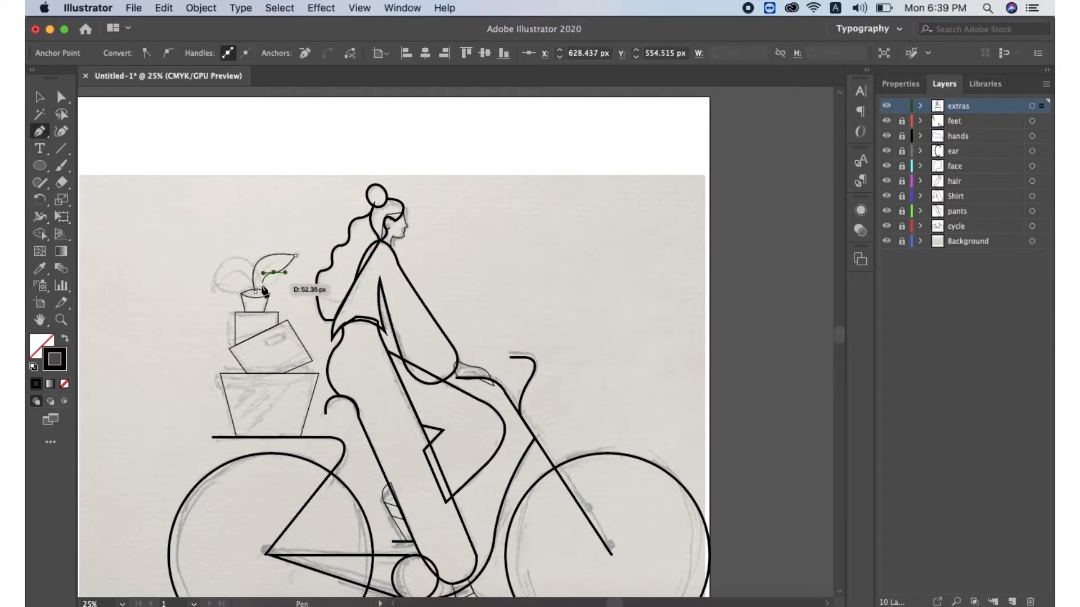
{"action": "left_click", "coordinate": [212, 288]}
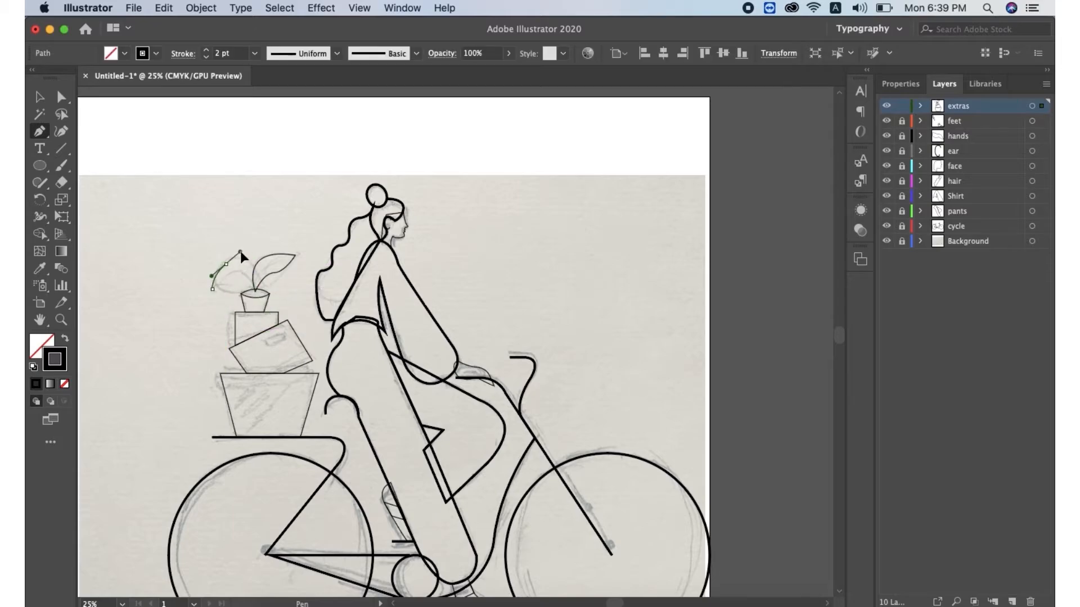
{"action": "left_click_drag", "start_coordinate": [252, 263], "coordinate": [265, 282]}
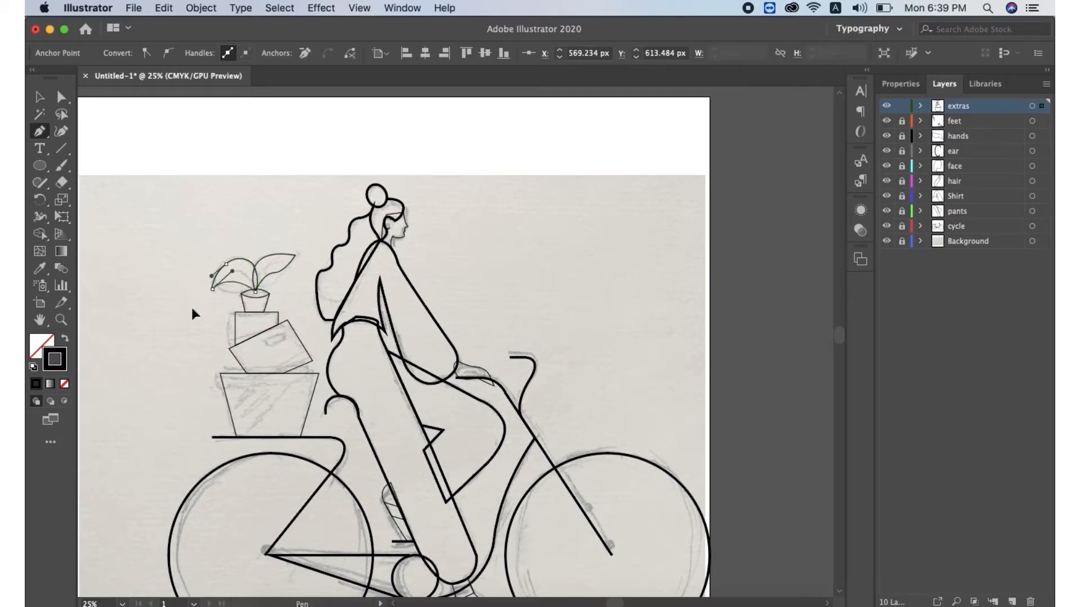
Unlock the extras layer and fill the large pot with the red-orange from the colour palette
{"action": "left_click", "coordinate": [38, 100]}
{"action": "left_click", "coordinate": [226, 160]}
{"action": "key", "text": "super+minus"}
{"action": "key", "text": "super+minus"}
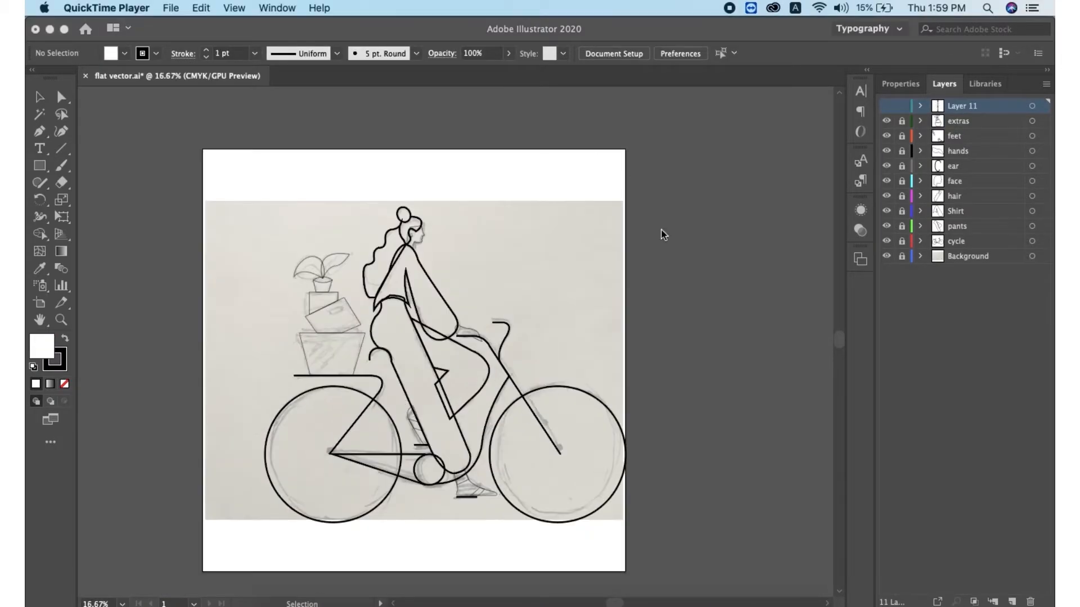
{"action": "left_click", "coordinate": [887, 107]}
{"action": "left_click", "coordinate": [902, 121]}
{"action": "left_click", "coordinate": [358, 355]}
{"action": "key", "text": "i"}
{"action": "left_click", "coordinate": [677, 491]}
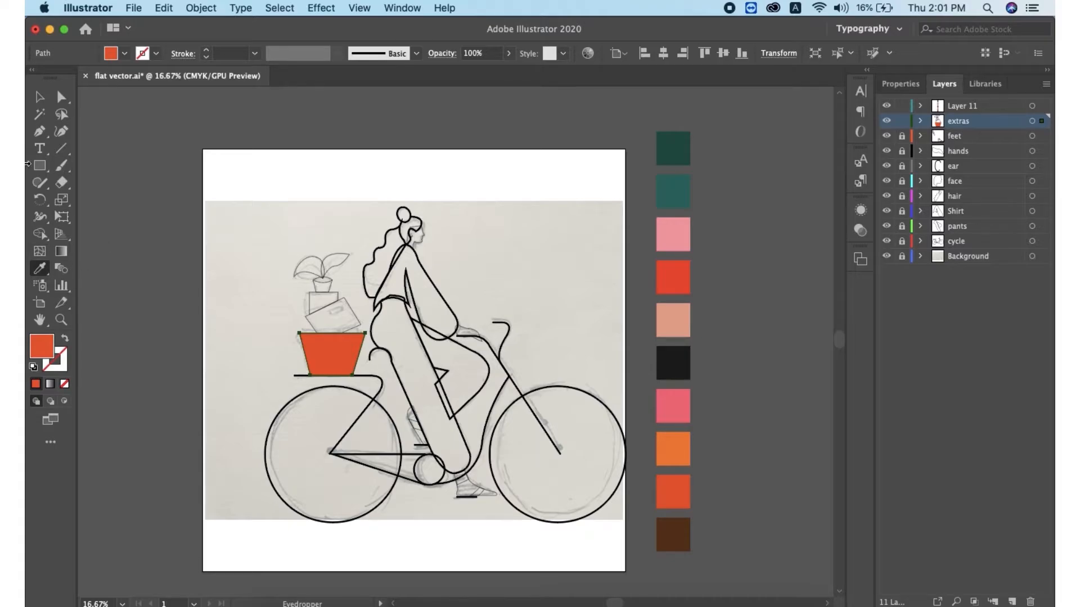
Fill the upright box with the orange from the palette
{"action": "left_click", "coordinate": [39, 100]}
{"action": "left_click", "coordinate": [340, 321]}
{"action": "left_click", "coordinate": [337, 303]}
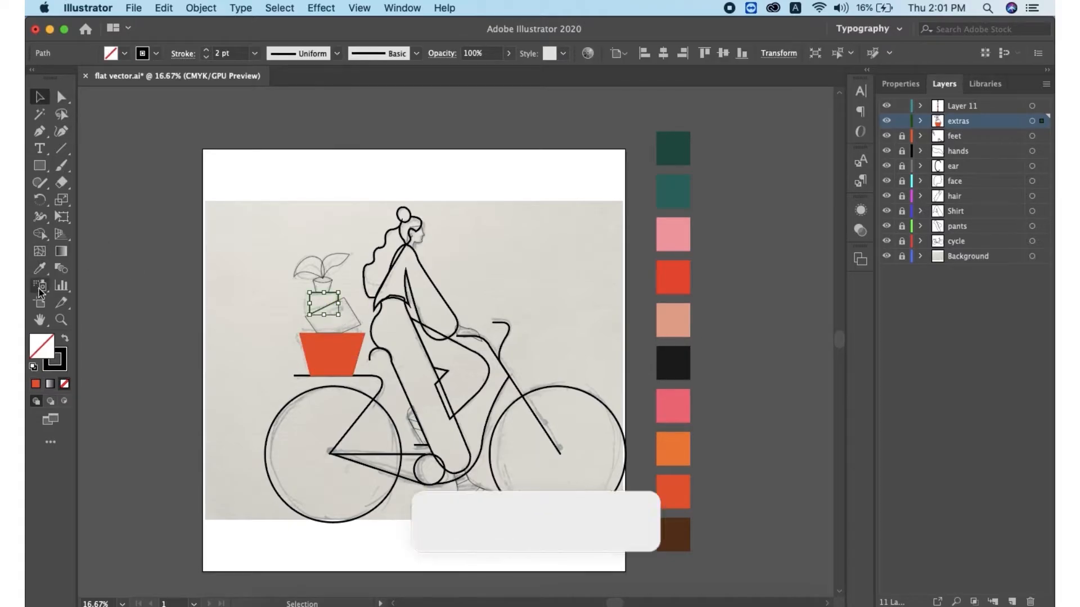
{"action": "left_click", "coordinate": [40, 271]}
{"action": "left_click", "coordinate": [674, 449]}
Fill the tilted box with the teal green from the palette
{"action": "left_click", "coordinate": [40, 98]}
{"action": "left_click", "coordinate": [353, 313]}
{"action": "left_click", "coordinate": [40, 273]}
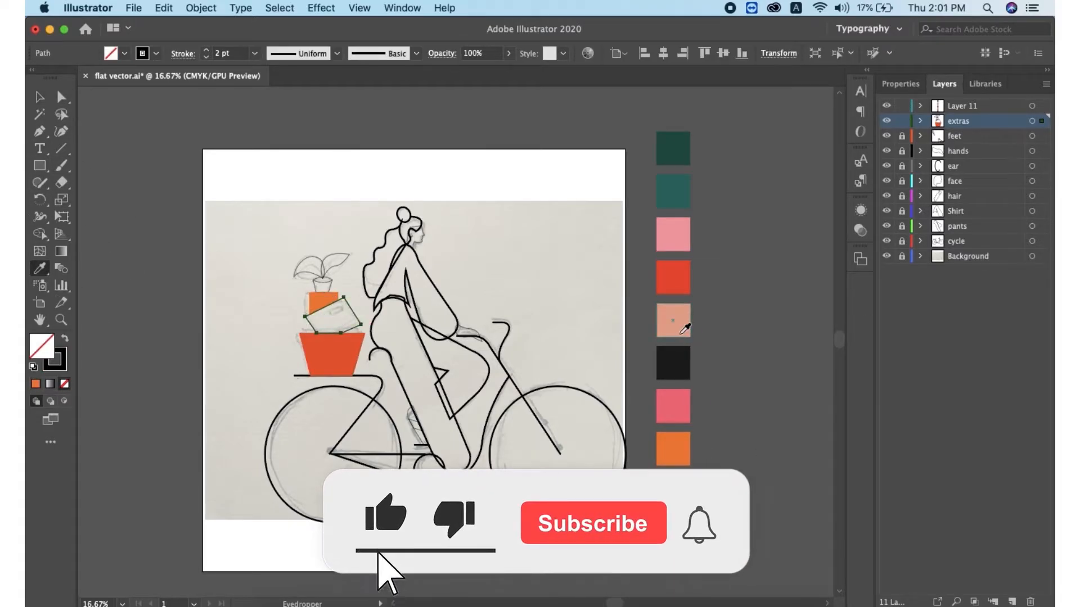
{"action": "left_click", "coordinate": [674, 195]}
Fill the small plant pot with the brown from the palette
{"action": "left_click", "coordinate": [40, 98]}
{"action": "left_click", "coordinate": [322, 277]}
{"action": "left_click", "coordinate": [332, 287]}
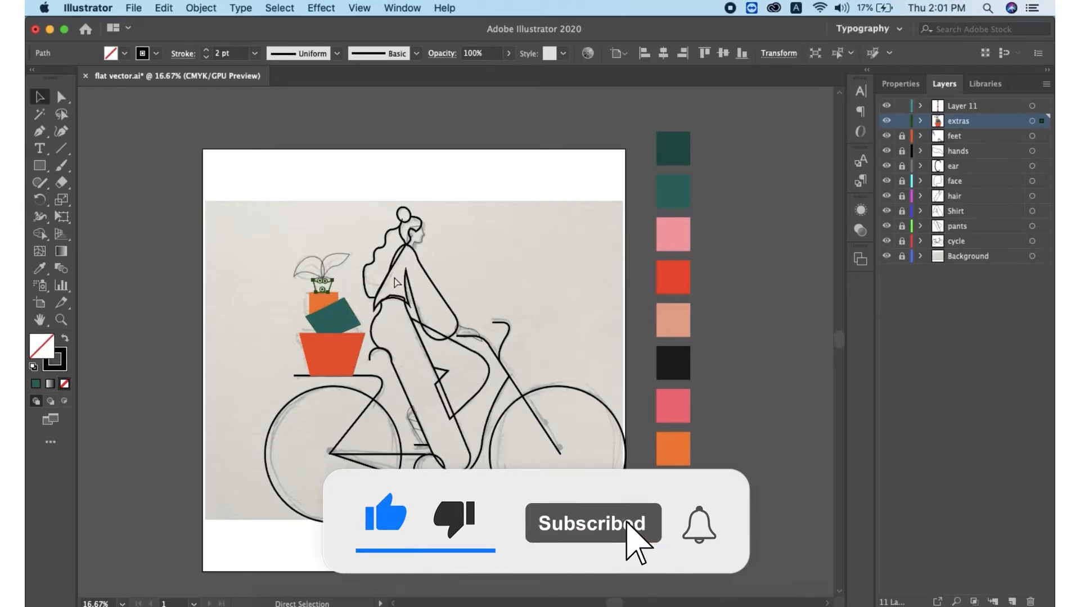
{"action": "key", "text": "super+plus"}
{"action": "key", "text": "super+plus"}
{"action": "key", "text": "super+minus"}
{"action": "key", "text": "super+minus"}
{"action": "left_click", "coordinate": [39, 269]}
{"action": "left_click", "coordinate": [806, 584]}
Fill the two leaves with the dark green from the palette
{"action": "left_click", "coordinate": [40, 97]}
{"action": "left_click", "coordinate": [448, 316]}
{"action": "left_click", "coordinate": [468, 319], "text": "shift"}
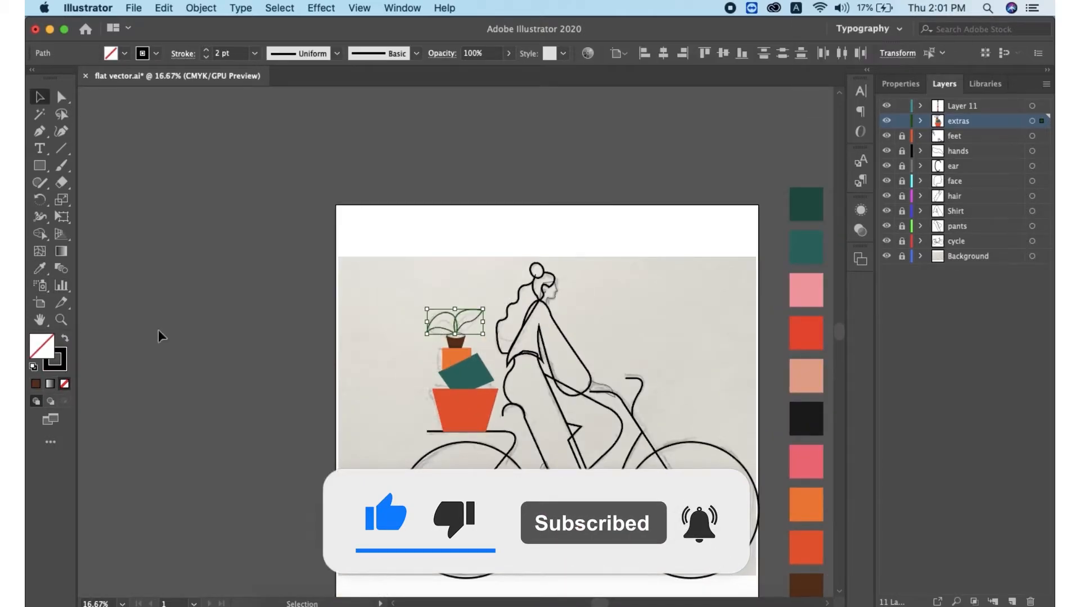
{"action": "left_click", "coordinate": [40, 269]}
{"action": "left_click", "coordinate": [806, 204]}
{"action": "double_click", "coordinate": [55, 362]}
{"action": "left_click", "coordinate": [725, 461]}
{"action": "left_click", "coordinate": [602, 313]}
{"action": "left_click", "coordinate": [861, 323]}
{"action": "left_click", "coordinate": [207, 50]}
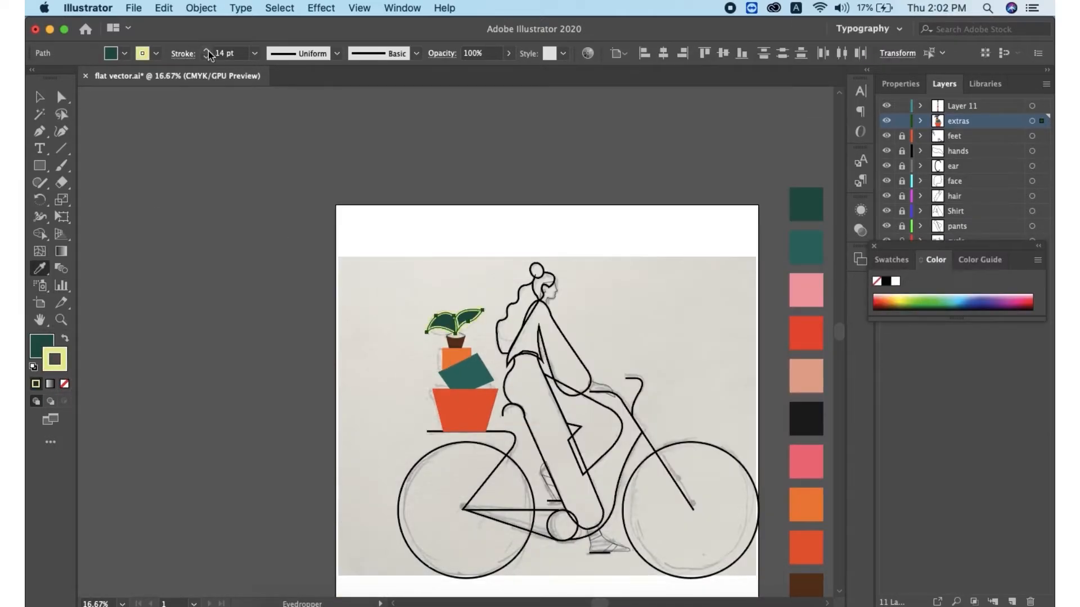
{"action": "left_click", "coordinate": [39, 99]}
{"action": "left_click", "coordinate": [64, 384]}
Fill the soil ellipse on top of the small pot with the peach from the palette
{"action": "left_click", "coordinate": [531, 381]}
{"action": "left_click", "coordinate": [458, 340]}
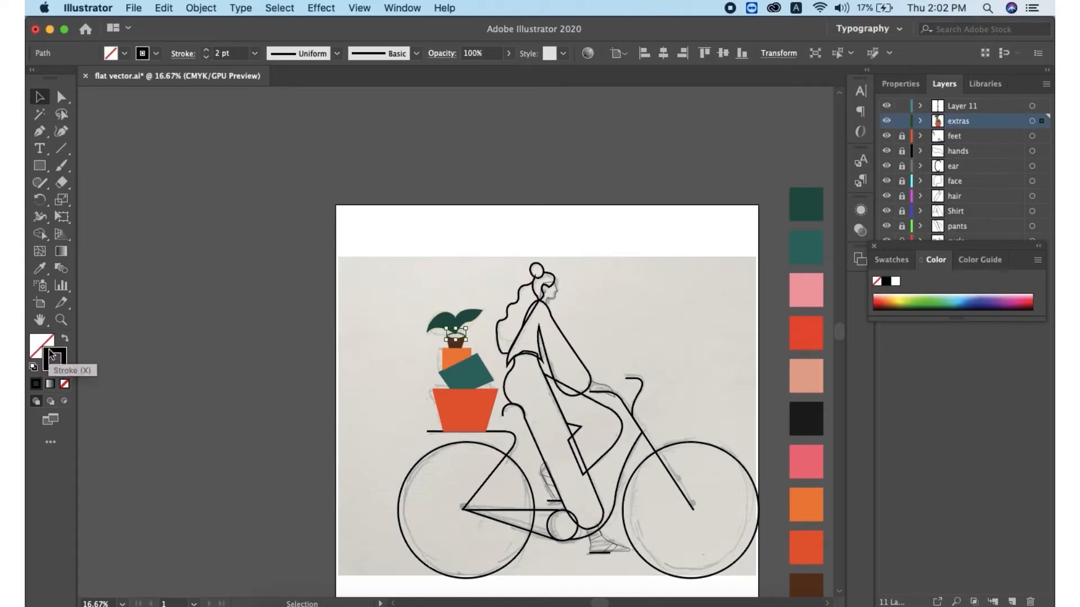
{"action": "scroll", "coordinate": [458, 340], "scroll_direction": "down", "scroll_amount": 4}
{"action": "left_click", "coordinate": [43, 271]}
{"action": "left_click", "coordinate": [806, 255]}
Send the peach soil ellipse behind the small plant pot
{"action": "left_click", "coordinate": [39, 97]}
{"action": "left_click", "coordinate": [219, 317]}
{"action": "key", "text": "super+plus"}
{"action": "key", "text": "super+plus"}
{"action": "key", "text": "super+plus"}
{"action": "scroll", "coordinate": [402, 329], "scroll_direction": "up", "scroll_amount": 6}
{"action": "left_click", "coordinate": [465, 459]}
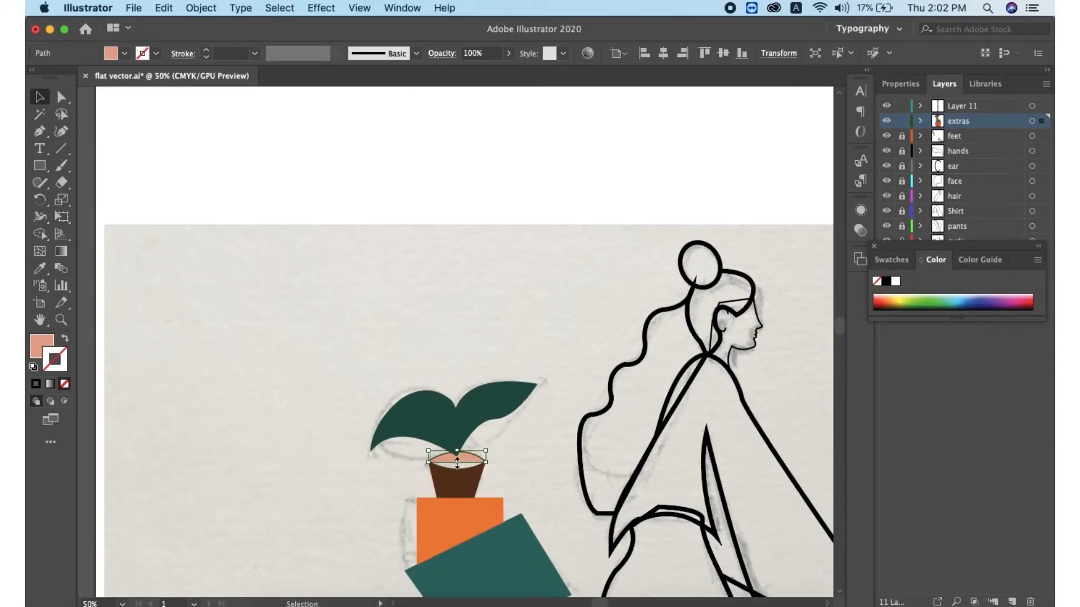
{"action": "left_click", "coordinate": [40, 131]}
{"action": "left_click", "coordinate": [456, 456]}
{"action": "left_click", "coordinate": [39, 97]}
{"action": "left_click", "coordinate": [225, 332]}
{"action": "left_click_drag", "start_coordinate": [39, 132], "coordinate": [101, 148]}
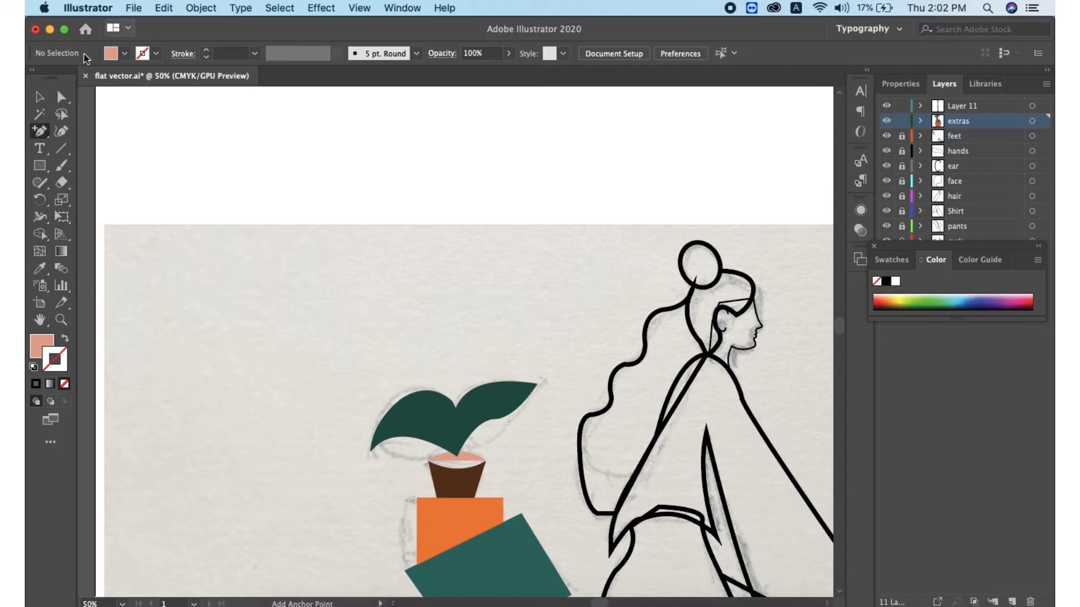
{"action": "left_click", "coordinate": [39, 98]}
{"action": "left_click", "coordinate": [436, 460]}
{"action": "right_click", "coordinate": [465, 464]}
{"action": "mouse_move", "coordinate": [542, 463]}
{"action": "left_click", "coordinate": [656, 521]}
{"action": "left_click", "coordinate": [755, 431]}
Reshape the small pot's top edge so the soil ellipse sits inside its rim
{"action": "key", "text": "super+plus"}
{"action": "key", "text": "super+plus"}
{"action": "left_click", "coordinate": [478, 323], "text": "shift"}
{"action": "left_click", "coordinate": [40, 234]}
{"action": "left_click", "coordinate": [39, 97]}
{"action": "left_click", "coordinate": [480, 322]}
{"action": "left_click", "coordinate": [465, 342]}
{"action": "left_click_drag", "start_coordinate": [455, 329], "coordinate": [467, 342]}
{"action": "left_click", "coordinate": [478, 323], "text": "shift"}
{"action": "left_click", "coordinate": [39, 234]}
{"action": "left_click", "coordinate": [40, 97]}
{"action": "left_click", "coordinate": [208, 388]}
{"action": "left_click", "coordinate": [450, 377]}
{"action": "left_click", "coordinate": [62, 97]}
{"action": "left_click", "coordinate": [397, 335]}
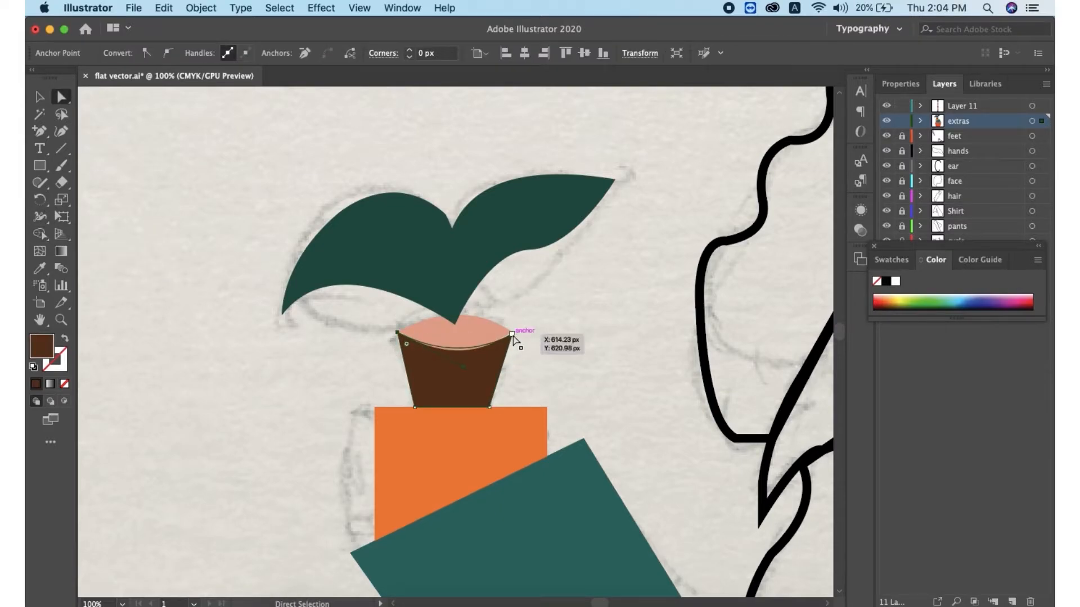
{"action": "left_click", "coordinate": [512, 335]}
{"action": "left_click", "coordinate": [629, 363]}
Lock the extras layer and unlock the feet layer
{"action": "key", "text": "super+minus"}
{"action": "key", "text": "super+minus"}
{"action": "key", "text": "super+minus"}
{"action": "key", "text": "super+minus"}
{"action": "key", "text": "super+minus"}
{"action": "key", "text": "v"}
{"action": "left_click", "coordinate": [902, 121]}
{"action": "left_click", "coordinate": [901, 136]}
{"action": "scroll", "coordinate": [609, 514], "scroll_direction": "down", "scroll_amount": 3}
{"action": "key", "text": "super+plus"}
{"action": "scroll", "coordinate": [622, 523], "scroll_direction": "down", "scroll_amount": 4}
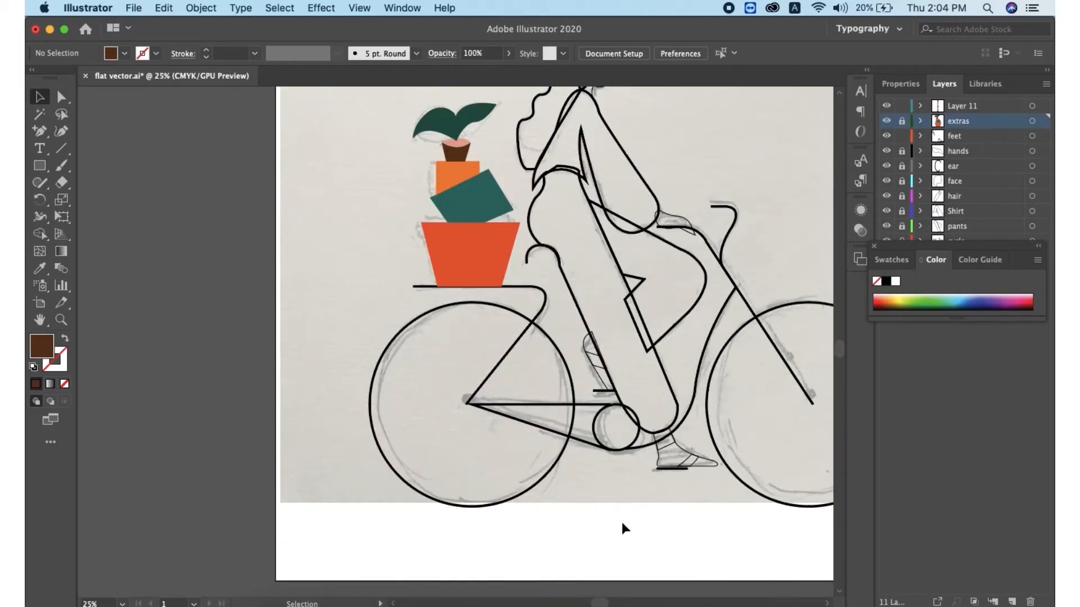
{"action": "scroll", "coordinate": [622, 526], "scroll_direction": "right", "scroll_amount": 6}
Fill the front shoe's straps white and remove their stroke
{"action": "left_click", "coordinate": [468, 430]}
{"action": "double_click", "coordinate": [39, 348]}
{"action": "left_click", "coordinate": [882, 298]}
{"action": "left_click", "coordinate": [495, 451]}
{"action": "left_click", "coordinate": [40, 269]}
{"action": "left_click", "coordinate": [468, 431]}
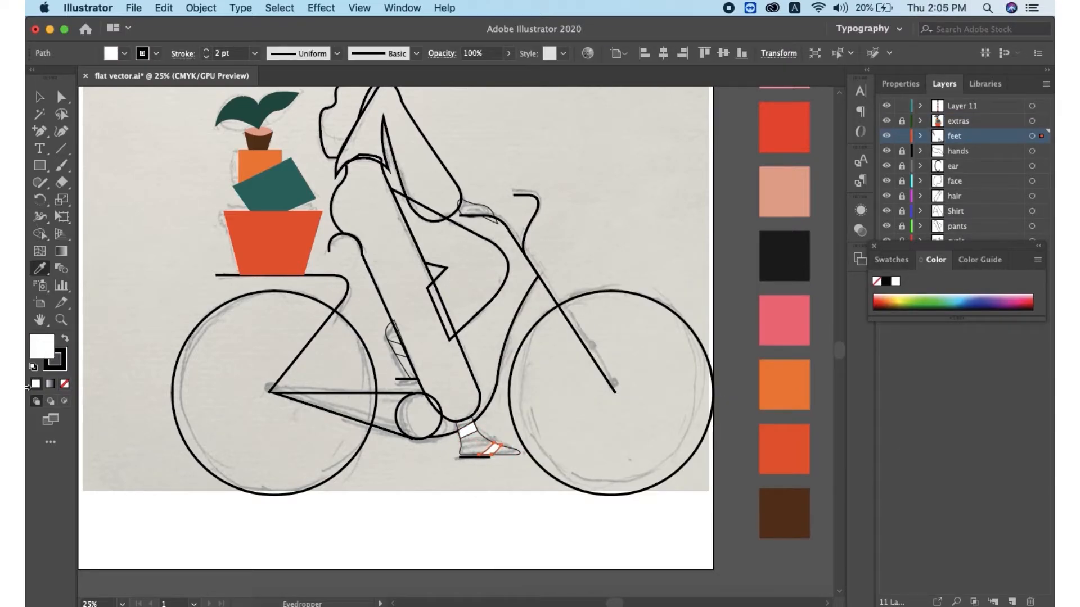
{"action": "left_click", "coordinate": [60, 366]}
{"action": "left_click", "coordinate": [65, 384]}
{"action": "left_click", "coordinate": [39, 98]}
{"action": "left_click", "coordinate": [468, 430]}
{"action": "left_click", "coordinate": [65, 384]}
Fill both feet with the peach from the palette
{"action": "left_click", "coordinate": [461, 451]}
{"action": "left_click", "coordinate": [40, 269]}
{"action": "left_click", "coordinate": [784, 191]}
{"action": "left_click", "coordinate": [388, 337]}
{"action": "left_click", "coordinate": [39, 269]}
{"action": "left_click", "coordinate": [784, 192]}
{"action": "left_click", "coordinate": [398, 343]}
Fill the hand on the handlebar with the peach sampled from the foot
{"action": "double_click", "coordinate": [41, 346]}
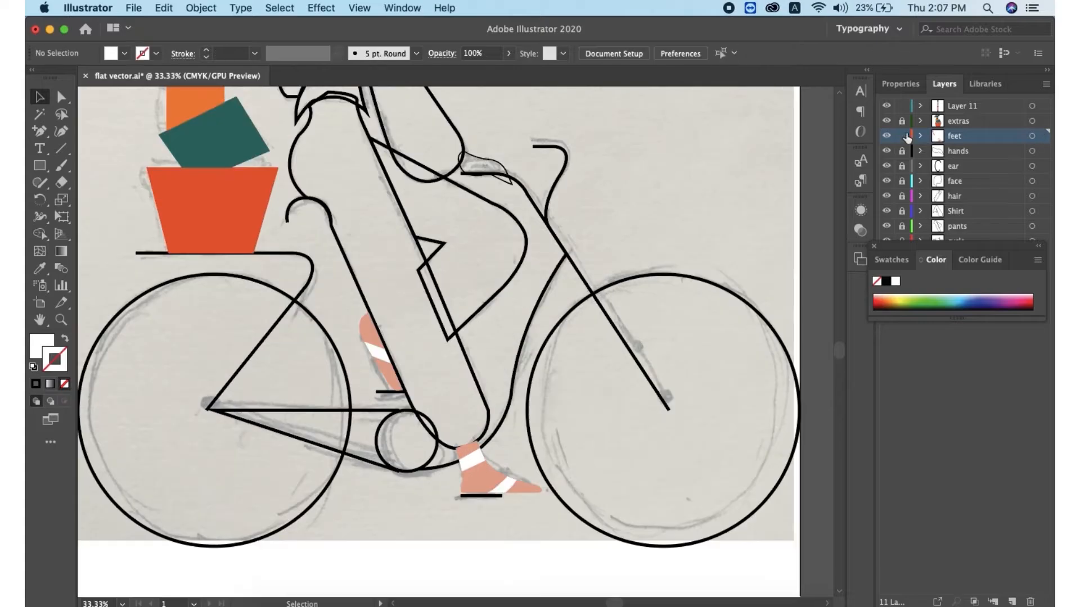
{"action": "scroll", "coordinate": [483, 197], "scroll_direction": "up", "scroll_amount": 1}
{"action": "left_click", "coordinate": [480, 189]}
{"action": "key", "text": "i"}
{"action": "left_click", "coordinate": [473, 504]}
{"action": "key", "text": "v"}
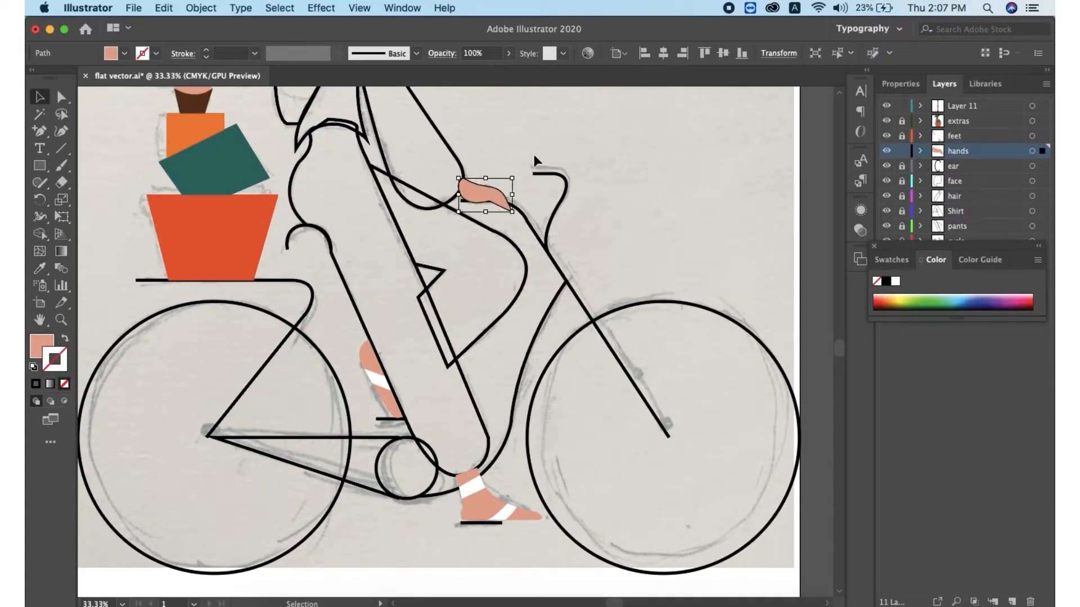
{"action": "left_click", "coordinate": [535, 161]}
Move the hands layer below the Shirt layer
{"action": "scroll", "coordinate": [488, 387], "scroll_direction": "up", "scroll_amount": 3}
{"action": "left_click_drag", "start_coordinate": [957, 151], "coordinate": [958, 218]}
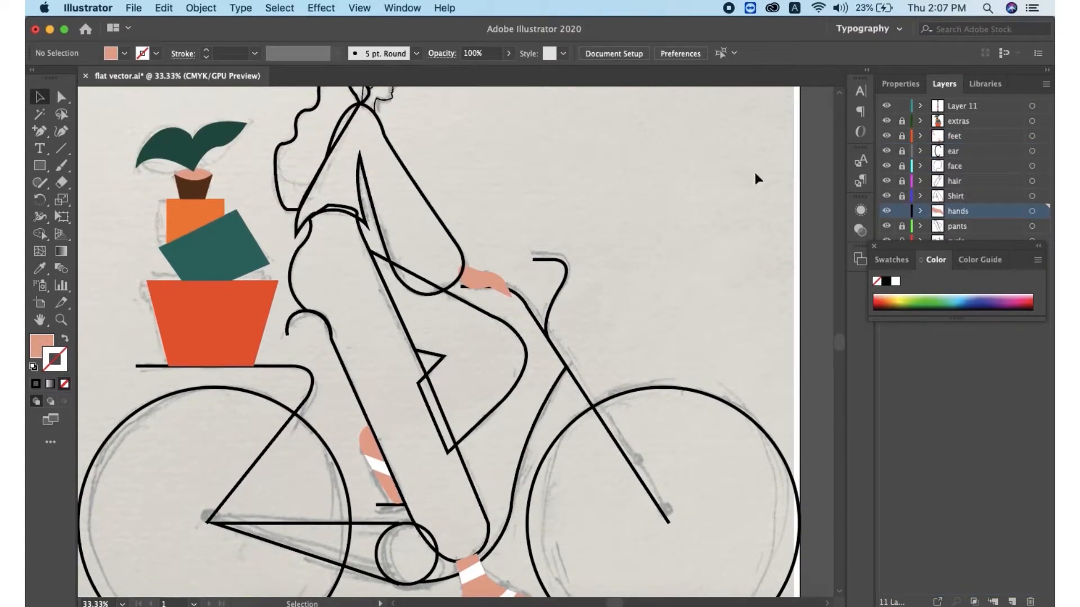
Fill the shirt white with the Color Picker and lock the Shirt layer
{"action": "key", "text": "super+minus"}
{"action": "key", "text": "super+minus"}
{"action": "left_click", "coordinate": [439, 264]}
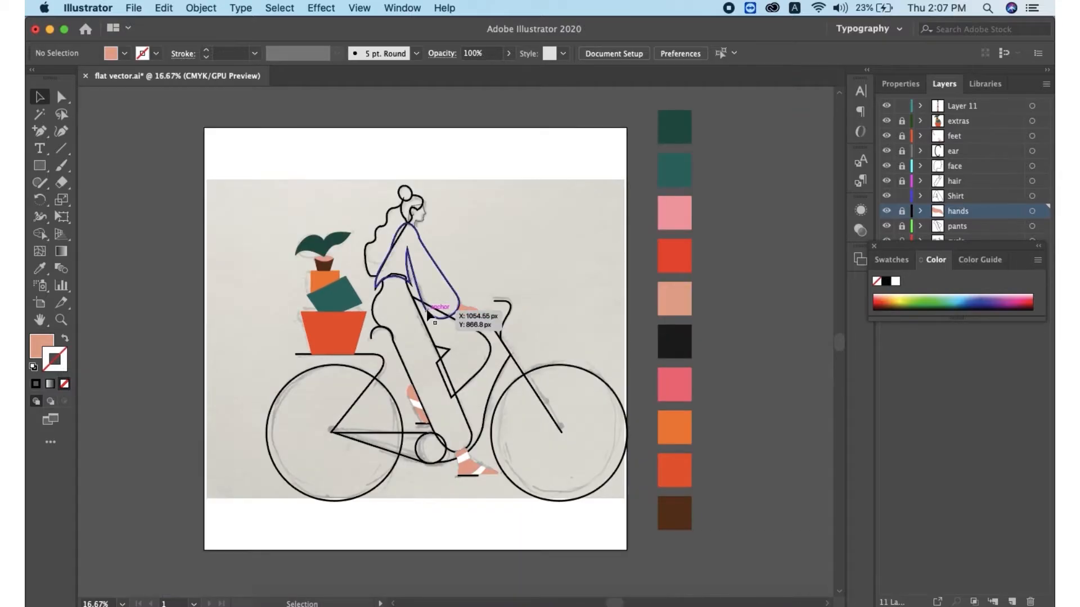
{"action": "double_click", "coordinate": [36, 343]}
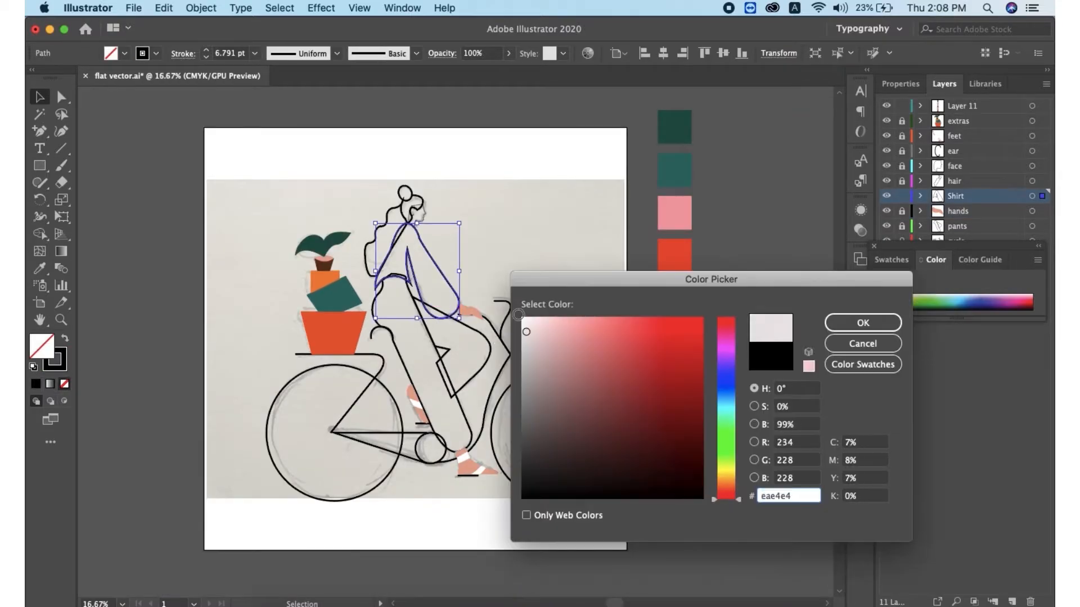
{"action": "left_click", "coordinate": [850, 320]}
{"action": "left_click", "coordinate": [902, 197]}
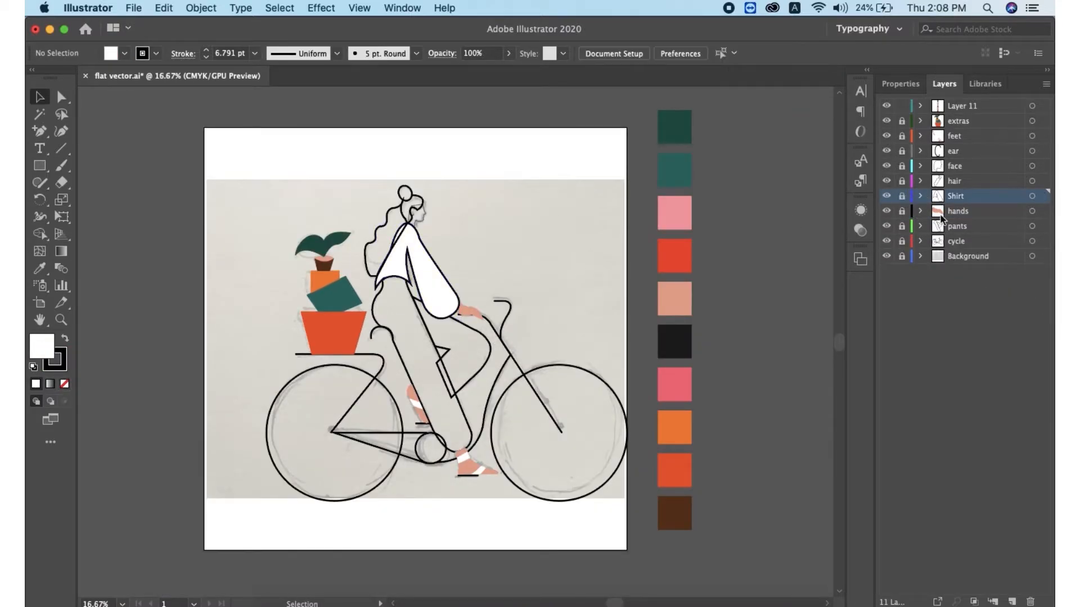
Fill the extended trouser leg with the teal green from the palette
{"action": "left_click", "coordinate": [374, 309]}
{"action": "key", "text": "i"}
{"action": "left_click", "coordinate": [675, 170]}
{"action": "key", "text": "v"}
Fill the bent trouser leg with the dark green from the palette
{"action": "left_click", "coordinate": [447, 352]}
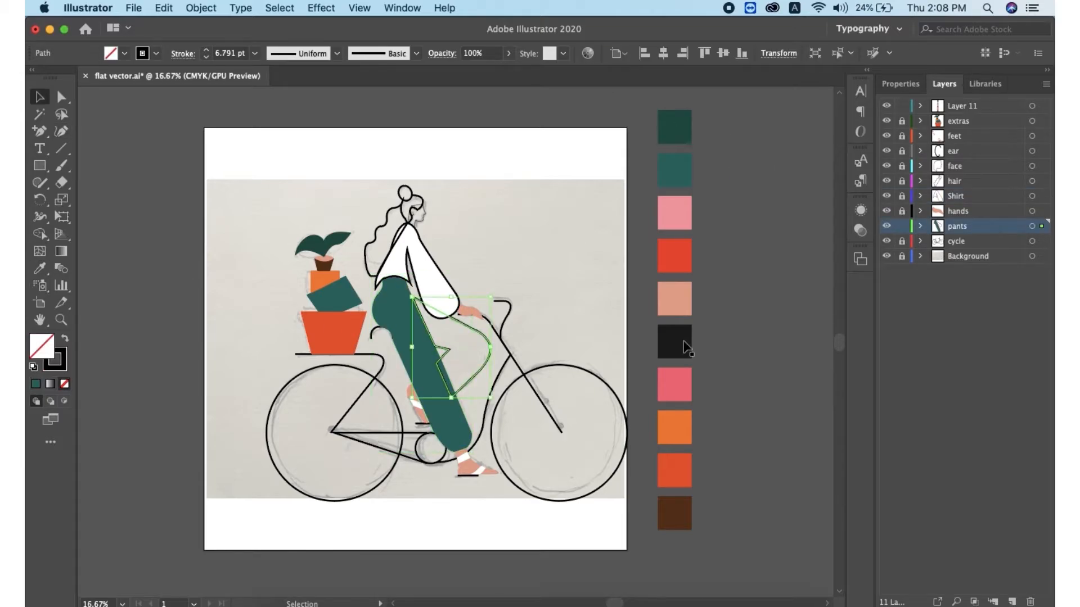
{"action": "key", "text": "i"}
{"action": "left_click", "coordinate": [675, 128]}
{"action": "key", "text": "v"}
{"action": "left_click", "coordinate": [779, 292]}
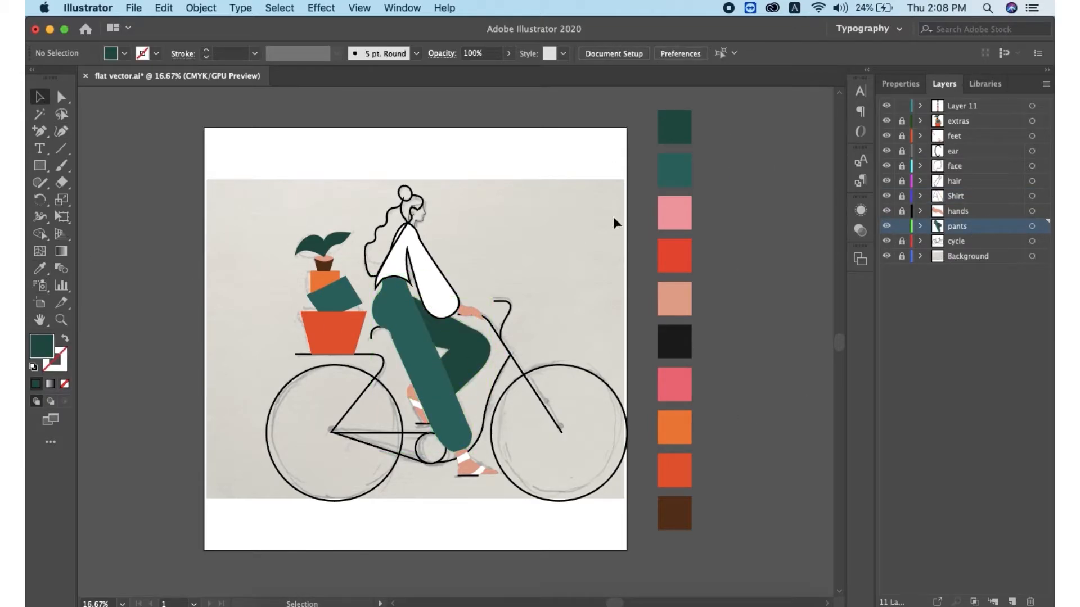
Lock the pants layer and fill the hair with the black from the palette
{"action": "left_click", "coordinate": [902, 226]}
{"action": "left_click", "coordinate": [902, 181]}
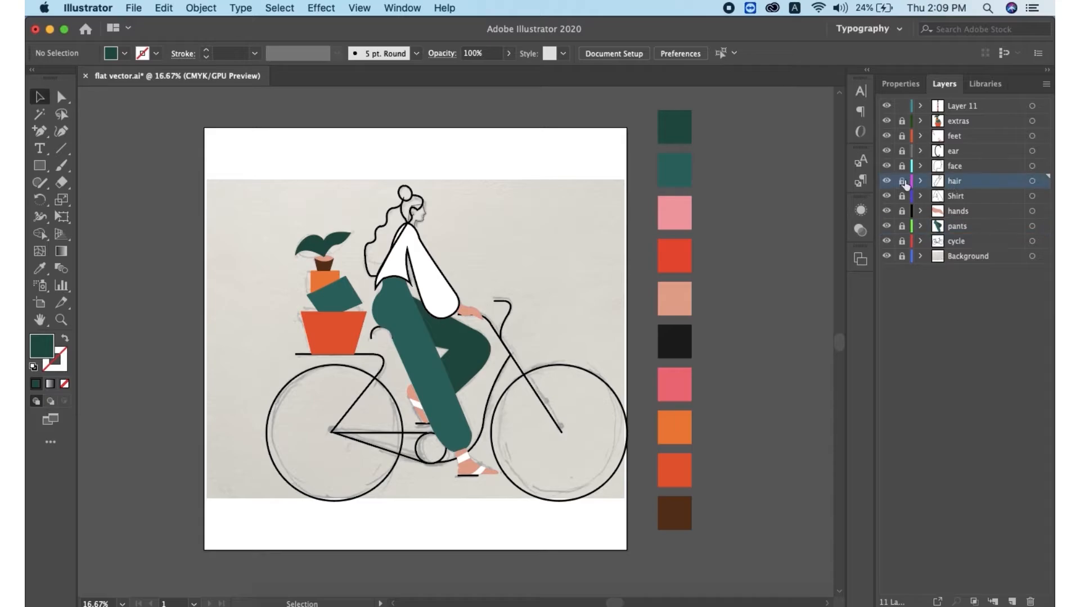
{"action": "left_click", "coordinate": [386, 218]}
{"action": "key", "text": "i"}
{"action": "left_click", "coordinate": [676, 350]}
{"action": "key", "text": "v"}
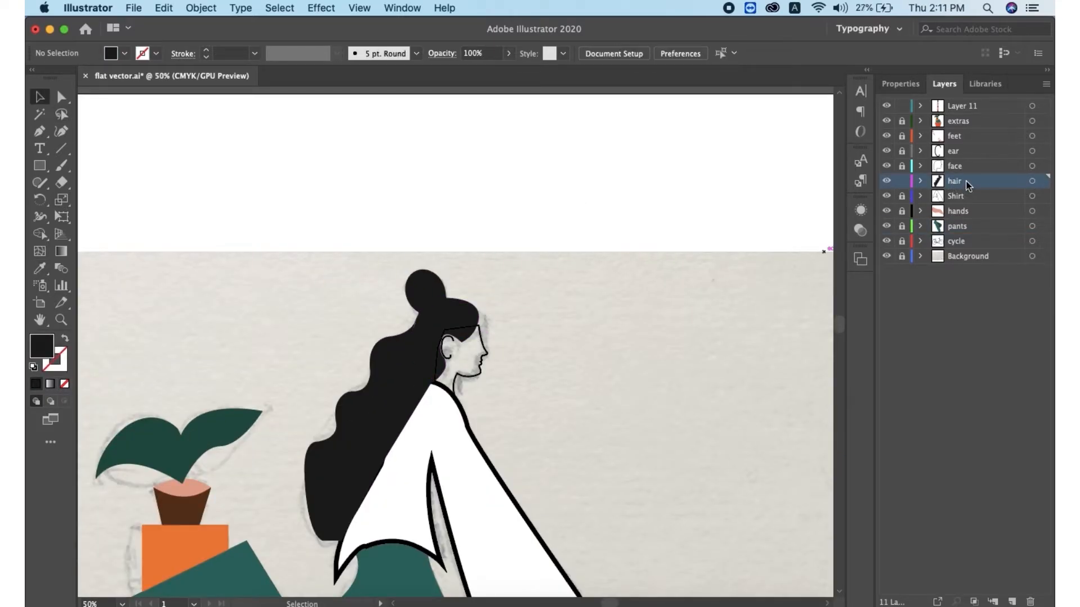
Fill the face with the peach sampled from the pot soil
{"action": "mouse_move", "coordinate": [962, 167]}
{"action": "left_mouse_down"}
{"action": "mouse_move", "coordinate": [970, 179]}
{"action": "mouse_move", "coordinate": [960, 182]}
{"action": "mouse_move", "coordinate": [957, 160]}
{"action": "left_mouse_up"}
{"action": "key", "text": "super+z"}
{"action": "left_click", "coordinate": [467, 376]}
{"action": "key", "text": "i"}
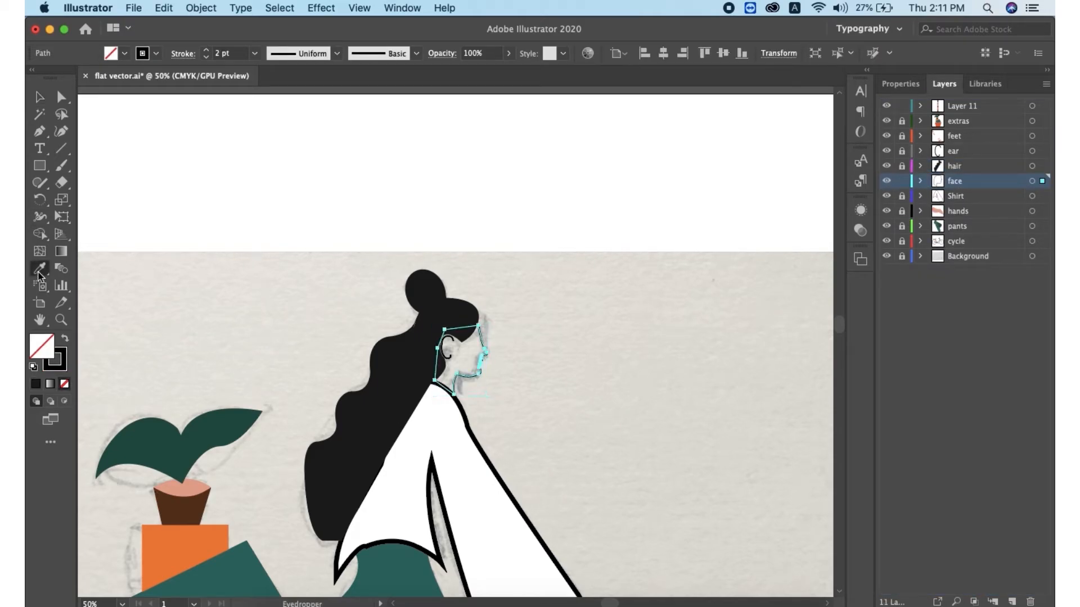
{"action": "left_click", "coordinate": [182, 489]}
{"action": "key", "text": "v"}
{"action": "left_click", "coordinate": [575, 269]}
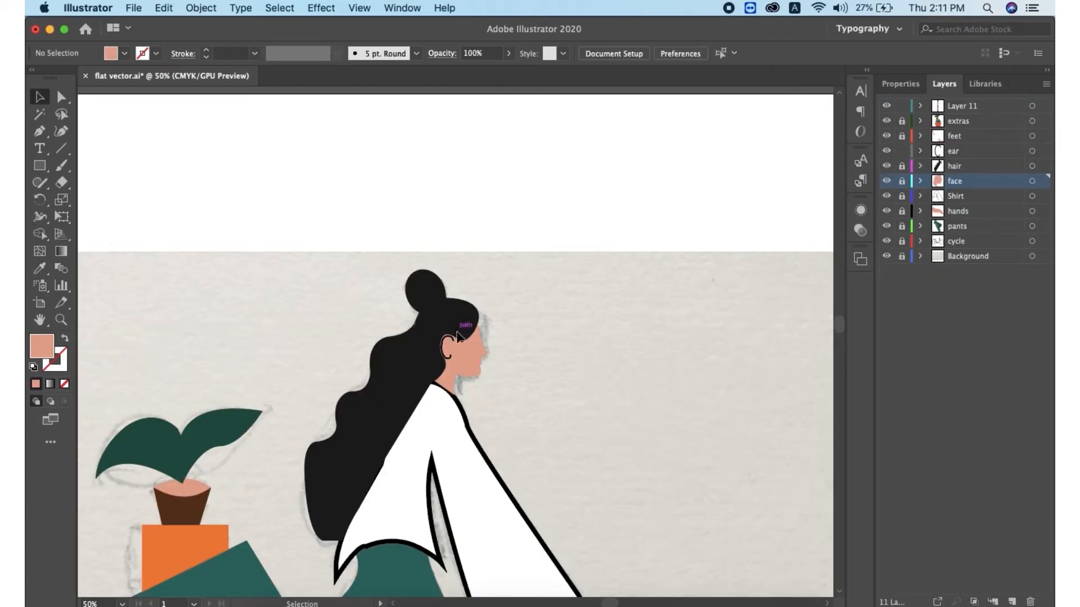
Draw a small yellow circle with no stroke as an earring below the ear
{"action": "left_click", "coordinate": [457, 335]}
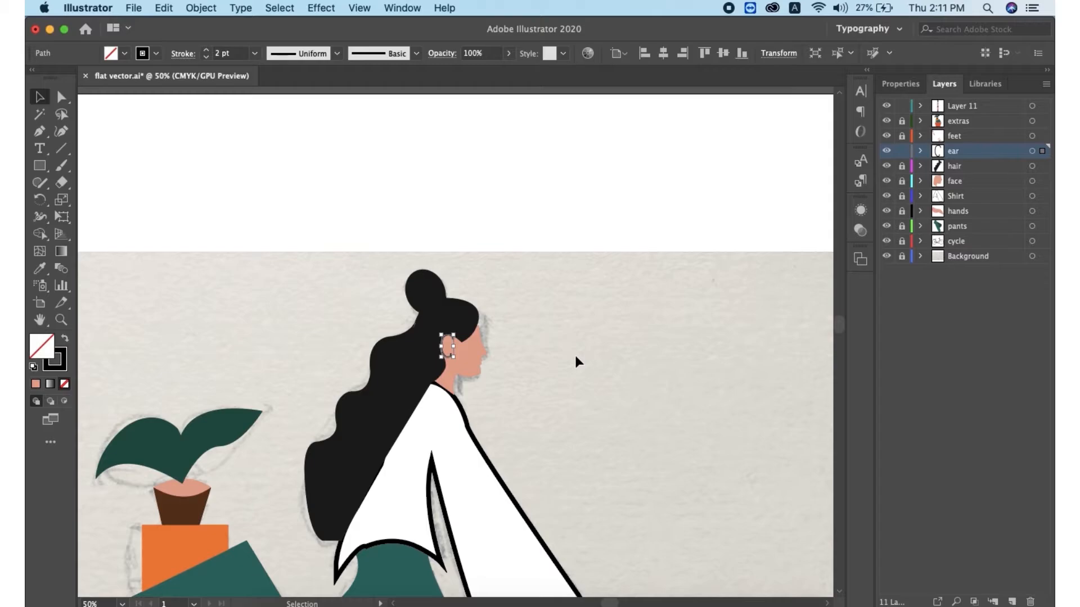
{"action": "left_click", "coordinate": [231, 200]}
{"action": "left_click_drag", "start_coordinate": [39, 166], "coordinate": [95, 201]}
{"action": "left_click_drag", "start_coordinate": [442, 354], "coordinate": [454, 364]}
{"action": "double_click", "coordinate": [43, 350]}
{"action": "left_click", "coordinate": [726, 471]}
{"action": "left_click", "coordinate": [674, 329]}
{"action": "left_click", "coordinate": [863, 324]}
{"action": "left_click", "coordinate": [66, 363]}
{"action": "left_click", "coordinate": [64, 384]}
{"action": "left_click", "coordinate": [39, 97]}
{"action": "left_click", "coordinate": [444, 338]}
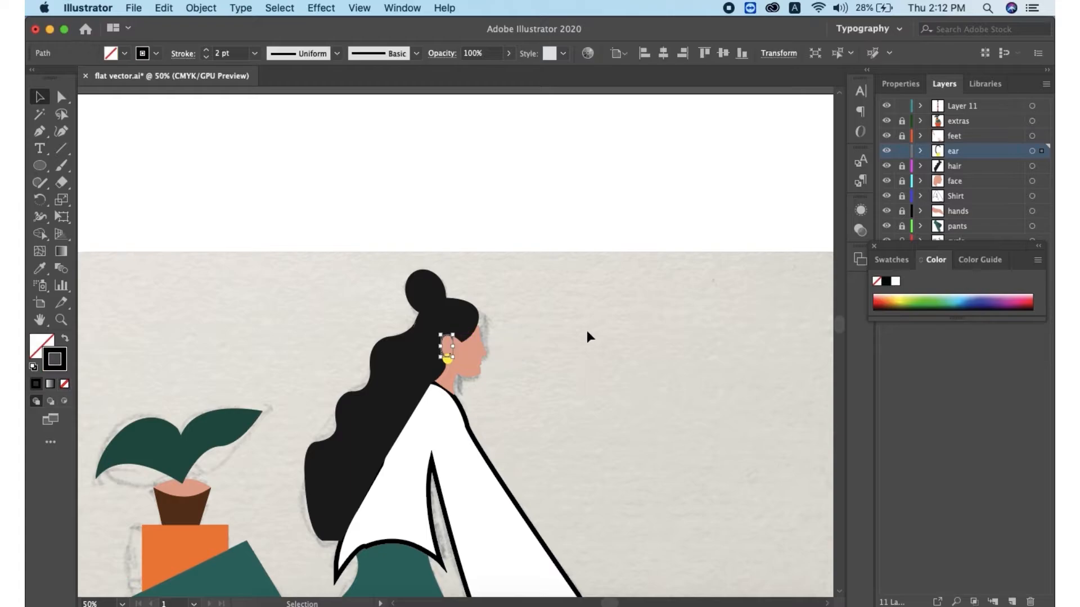
Lock the ear layer and remove the shirt's outline stroke, relocking the Shirt layer
{"action": "key", "text": "super+minus"}
{"action": "key", "text": "super+minus"}
{"action": "key", "text": "super+minus"}
{"action": "left_click", "coordinate": [601, 197]}
{"action": "scroll", "coordinate": [591, 225], "scroll_direction": "down", "scroll_amount": 2}
{"action": "left_click", "coordinate": [902, 151]}
{"action": "left_click", "coordinate": [956, 197]}
{"action": "left_click", "coordinate": [902, 196]}
{"action": "left_click", "coordinate": [476, 355]}
{"action": "left_click", "coordinate": [65, 384]}
{"action": "left_click", "coordinate": [902, 196]}
{"action": "left_click", "coordinate": [874, 246]}
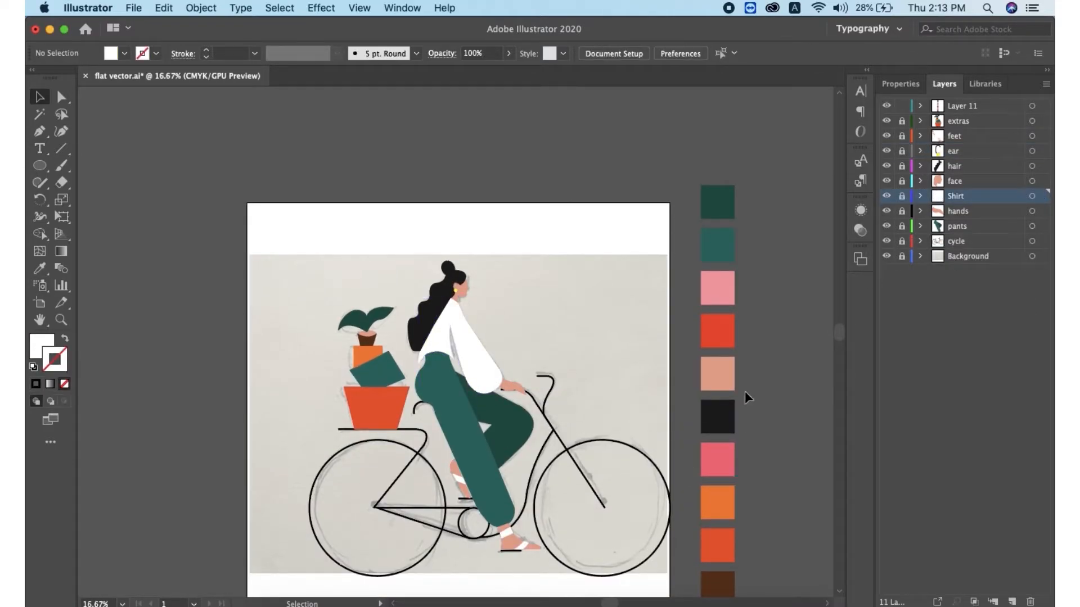
Unlock the Background layer and delete the pencil sketch image
{"action": "left_click", "coordinate": [902, 256]}
{"action": "left_click", "coordinate": [607, 337]}
{"action": "key", "text": "Delete"}
Draw a rectangle covering the whole artboard and fill it pale pink
{"action": "left_click_drag", "start_coordinate": [39, 166], "coordinate": [84, 167]}
{"action": "mouse_move", "coordinate": [247, 203]}
{"action": "left_mouse_down"}
{"action": "mouse_move", "coordinate": [671, 588]}
{"action": "mouse_move", "coordinate": [670, 489]}
{"action": "left_mouse_up"}
{"action": "scroll", "coordinate": [550, 489], "scroll_direction": "up", "scroll_amount": 5}
{"action": "scroll", "coordinate": [550, 489], "scroll_direction": "down", "scroll_amount": 3}
{"action": "double_click", "coordinate": [42, 346]}
{"action": "mouse_move", "coordinate": [554, 326]}
{"action": "left_mouse_down"}
{"action": "mouse_move", "coordinate": [561, 302]}
{"action": "mouse_move", "coordinate": [544, 311]}
{"action": "left_mouse_up"}
{"action": "left_click", "coordinate": [861, 323]}
{"action": "double_click", "coordinate": [42, 346]}
{"action": "left_click", "coordinate": [861, 323]}
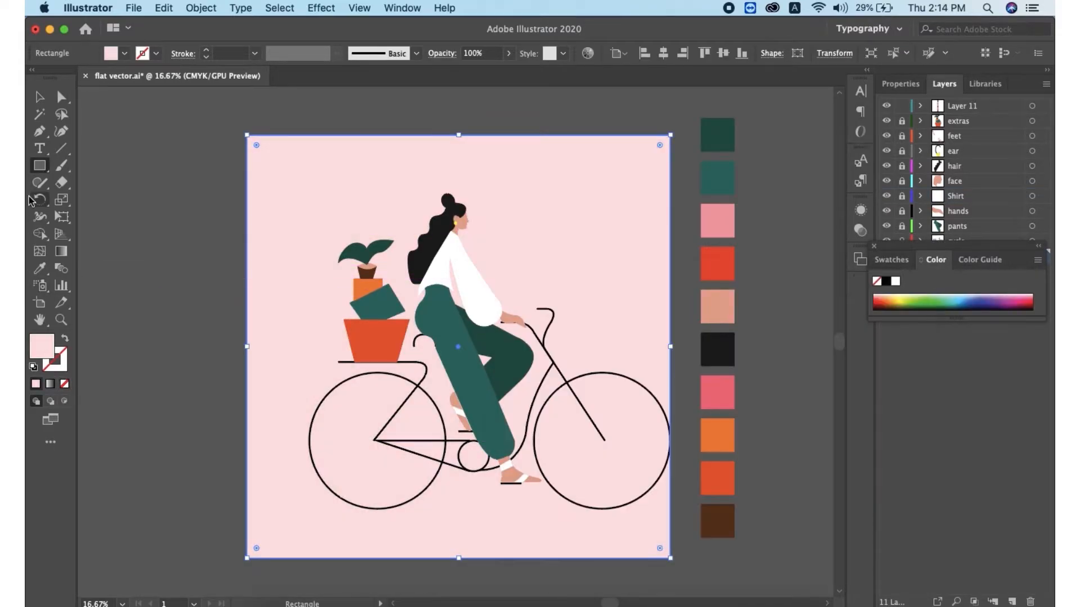
{"action": "left_click", "coordinate": [874, 246]}
Lock the background, unlock the figure layers, and nudge all the figure artwork left
{"action": "left_click", "coordinate": [901, 257]}
{"action": "left_click_drag", "start_coordinate": [902, 205], "coordinate": [902, 242]}
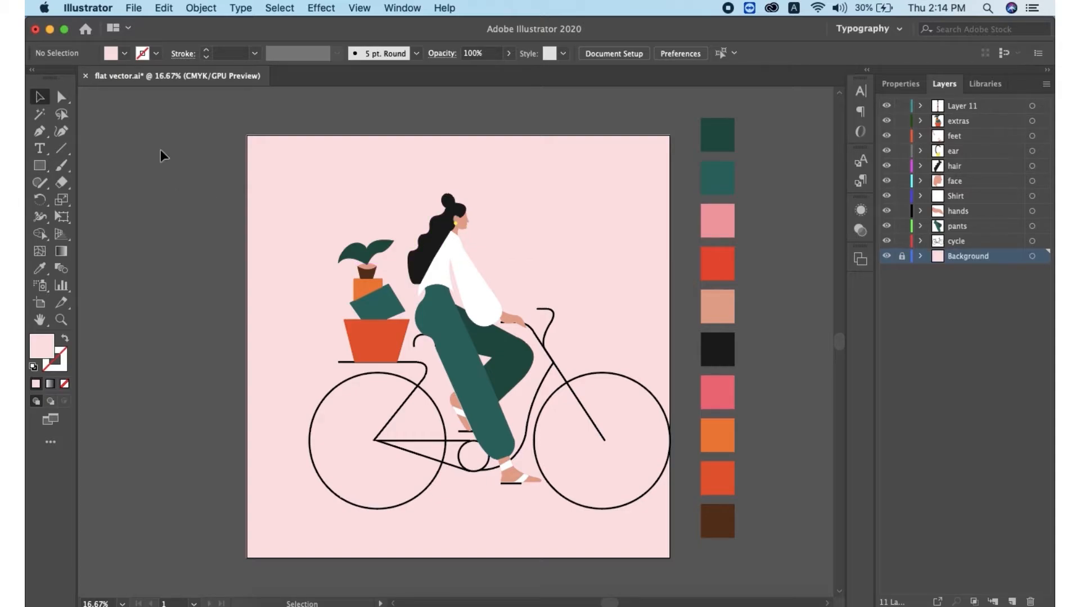
{"action": "left_click_drag", "start_coordinate": [160, 150], "coordinate": [681, 527]}
{"action": "key", "text": "shift+Left"}
{"action": "key", "text": "shift+Left"}
{"action": "key", "text": "shift+Left"}
{"action": "key", "text": "shift+Left"}
{"action": "key", "text": "shift+Left"}
{"action": "key", "text": "shift+Left"}
{"action": "key", "text": "shift+Left"}
{"action": "key", "text": "shift+Left"}
{"action": "key", "text": "shift+Left"}
{"action": "key", "text": "shift+Left"}
{"action": "key", "text": "shift+Left"}
{"action": "key", "text": "shift+Left"}
{"action": "key", "text": "shift+Left"}
{"action": "key", "text": "shift+Left"}
{"action": "key", "text": "shift+Left"}
{"action": "key", "text": "shift+Left"}
{"action": "key", "text": "shift+Left"}
{"action": "key", "text": "shift+Left"}
{"action": "key", "text": "shift+Left"}
{"action": "key", "text": "shift+Left"}
{"action": "left_click", "coordinate": [788, 484]}
Lock the figure layers, leaving the cycle layer unlocked and active
{"action": "left_click_drag", "start_coordinate": [902, 121], "coordinate": [902, 167]}
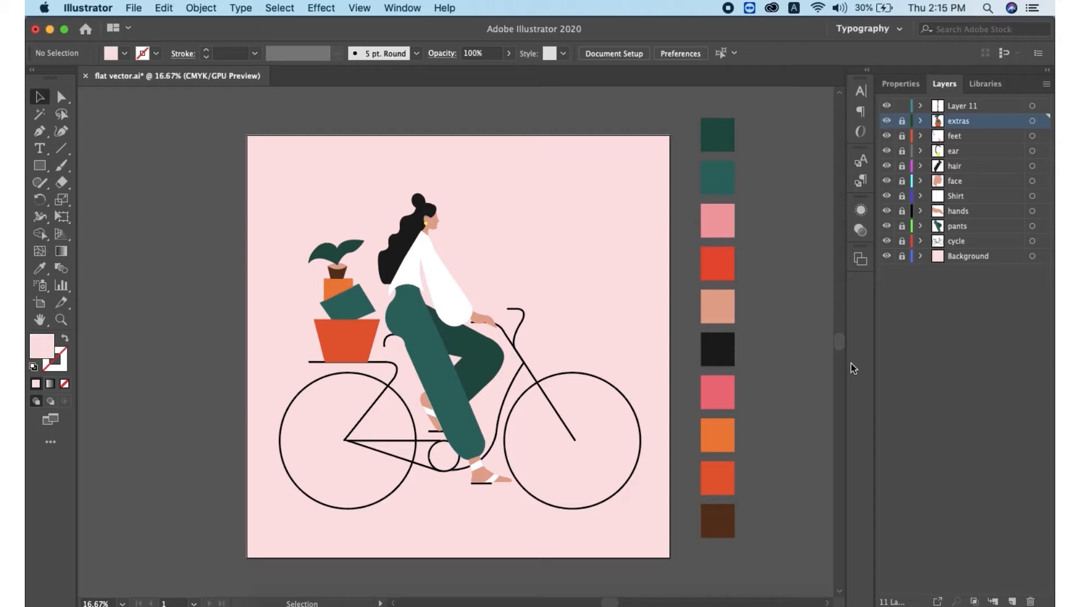
{"action": "left_click", "coordinate": [901, 241]}
{"action": "left_click", "coordinate": [41, 168]}
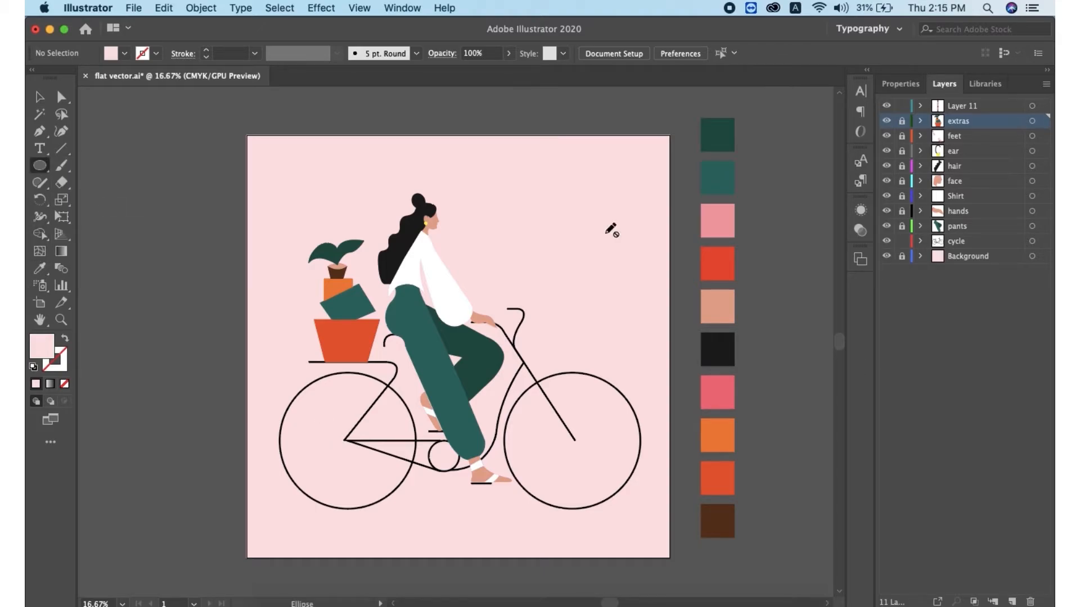
{"action": "left_click", "coordinate": [975, 242]}
Draw a small black circle at the rear wheel hub and place a copy at the front wheel hub
{"action": "key", "text": "i"}
{"action": "left_click", "coordinate": [41, 166]}
{"action": "left_click_drag", "start_coordinate": [327, 446], "coordinate": [338, 457]}
{"action": "double_click", "coordinate": [43, 345]}
{"action": "left_click_drag", "start_coordinate": [530, 323], "coordinate": [522, 499]}
{"action": "key", "text": "Return"}
{"action": "key", "text": "v"}
{"action": "left_click_drag", "start_coordinate": [331, 452], "coordinate": [346, 441]}
{"action": "key", "text": "super+c"}
{"action": "key", "text": "super+v"}
{"action": "left_click_drag", "start_coordinate": [456, 340], "coordinate": [574, 441]}
{"action": "left_click", "coordinate": [783, 509]}
Nudge the hub dots into exact position at the wheel centres
{"action": "key", "text": "super+equal"}
{"action": "left_click_drag", "start_coordinate": [631, 497], "coordinate": [634, 497]}
{"action": "left_click", "coordinate": [659, 326]}
{"action": "left_click_drag", "start_coordinate": [291, 492], "coordinate": [293, 493]}
{"action": "left_click_drag", "start_coordinate": [292, 496], "coordinate": [293, 496]}
{"action": "left_click", "coordinate": [307, 468]}
{"action": "key", "text": "Down"}
{"action": "key", "text": "Down"}
{"action": "key", "text": "Right"}
{"action": "key", "text": "Right"}
{"action": "key", "text": "Right"}
{"action": "key", "text": "Right"}
{"action": "key", "text": "Right"}
{"action": "key", "text": "Right"}
{"action": "key", "text": "Right"}
{"action": "key", "text": "Right"}
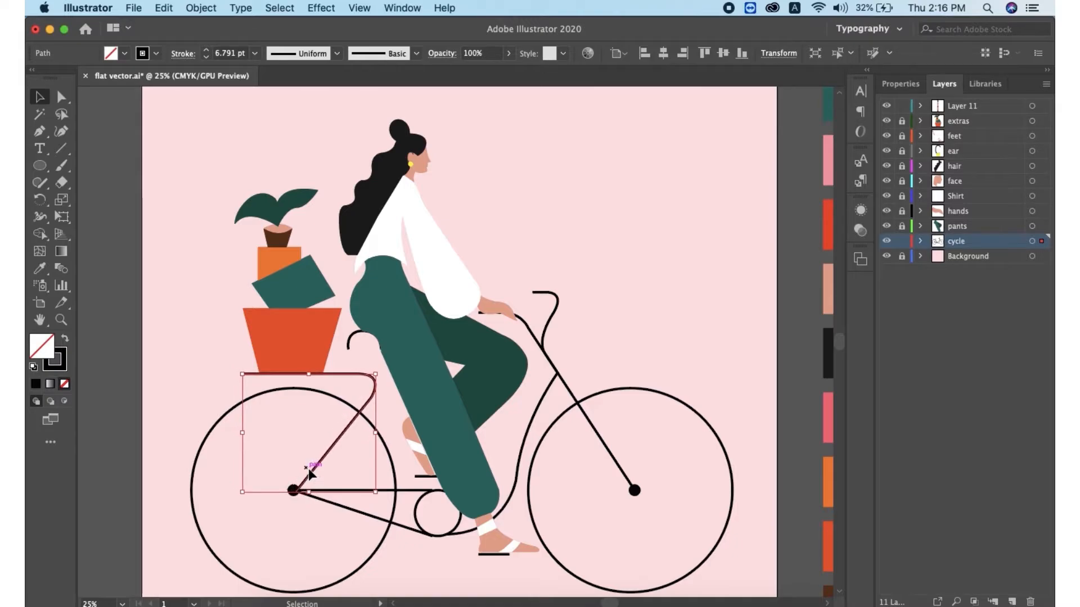
{"action": "left_click", "coordinate": [787, 379]}
{"action": "left_click_drag", "start_coordinate": [292, 492], "coordinate": [293, 493]}
{"action": "left_click", "coordinate": [537, 596]}
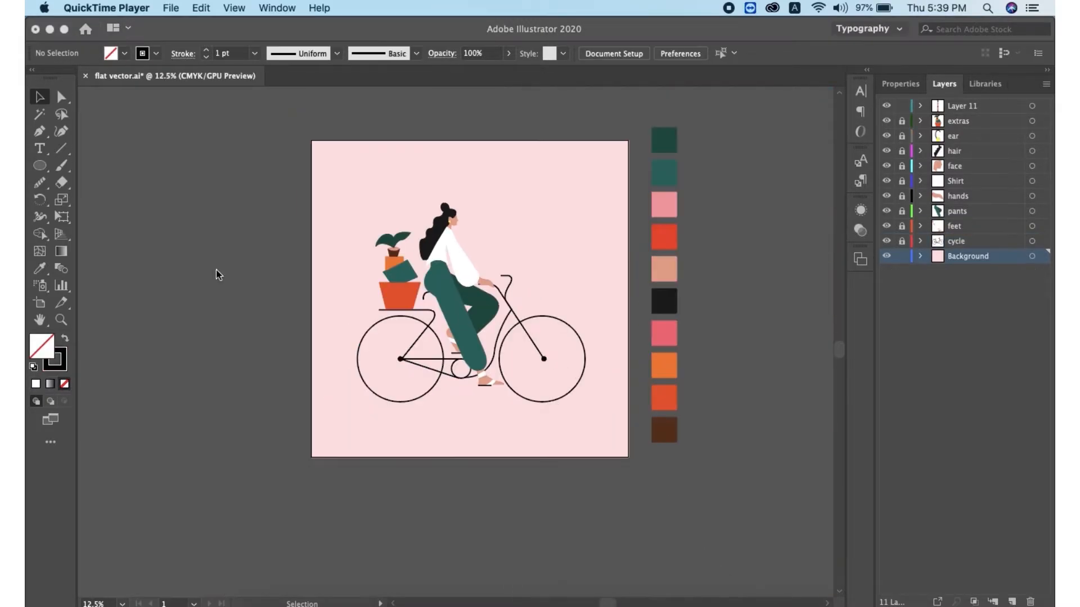
Draw a few small irregular speckle shapes with the Pen tool beside the artboard
{"action": "left_click", "coordinate": [215, 272]}
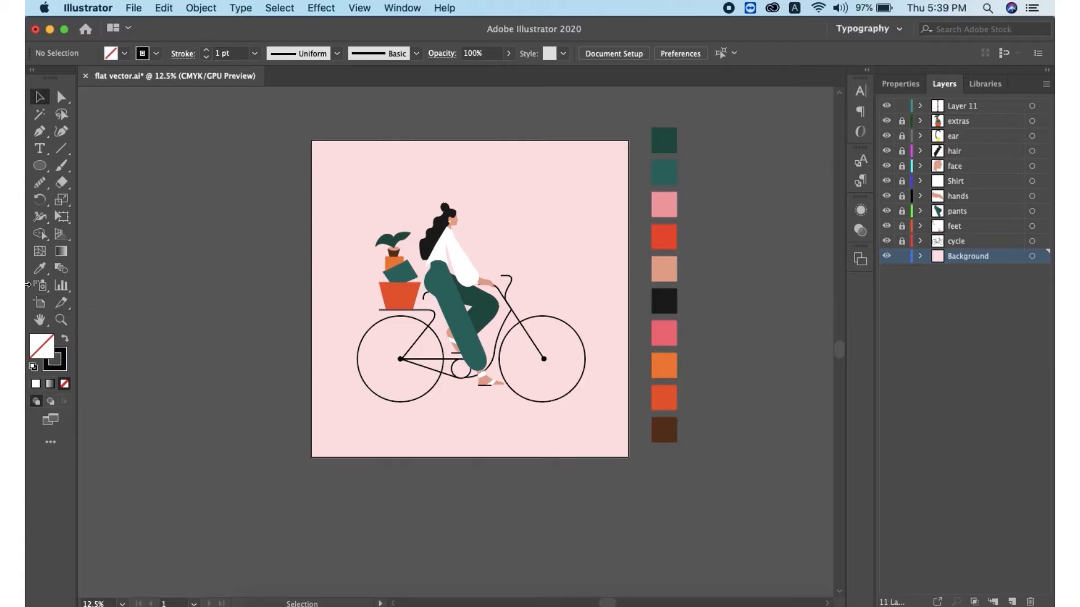
{"action": "key", "text": "super+="}
{"action": "left_click_drag", "start_coordinate": [742, 241], "coordinate": [267, 341]}
{"action": "left_click", "coordinate": [550, 298]}
{"action": "left_click_drag", "start_coordinate": [558, 294], "coordinate": [559, 320]}
{"action": "left_click", "coordinate": [558, 295]}
{"action": "mouse_move", "coordinate": [557, 312]}
{"action": "left_mouse_down"}
{"action": "mouse_move", "coordinate": [554, 304]}
{"action": "mouse_move", "coordinate": [597, 296]}
{"action": "left_mouse_up"}
{"action": "left_click", "coordinate": [556, 303]}
{"action": "left_click", "coordinate": [550, 298]}
{"action": "mouse_move", "coordinate": [600, 307]}
{"action": "left_mouse_down"}
{"action": "mouse_move", "coordinate": [599, 327]}
{"action": "mouse_move", "coordinate": [621, 311]}
{"action": "mouse_move", "coordinate": [616, 282]}
{"action": "left_mouse_up"}
{"action": "left_click", "coordinate": [605, 285]}
{"action": "left_click", "coordinate": [571, 328]}
{"action": "left_click_drag", "start_coordinate": [580, 338], "coordinate": [580, 320]}
{"action": "left_click", "coordinate": [571, 329]}
{"action": "left_click", "coordinate": [575, 298]}
{"action": "left_click", "coordinate": [579, 284]}
{"action": "left_click", "coordinate": [569, 284]}
{"action": "left_click", "coordinate": [608, 319]}
{"action": "key", "text": "Delete"}
{"action": "left_click", "coordinate": [40, 132]}
{"action": "left_click", "coordinate": [590, 299]}
{"action": "left_click_drag", "start_coordinate": [593, 317], "coordinate": [606, 322]}
{"action": "left_click", "coordinate": [603, 308]}
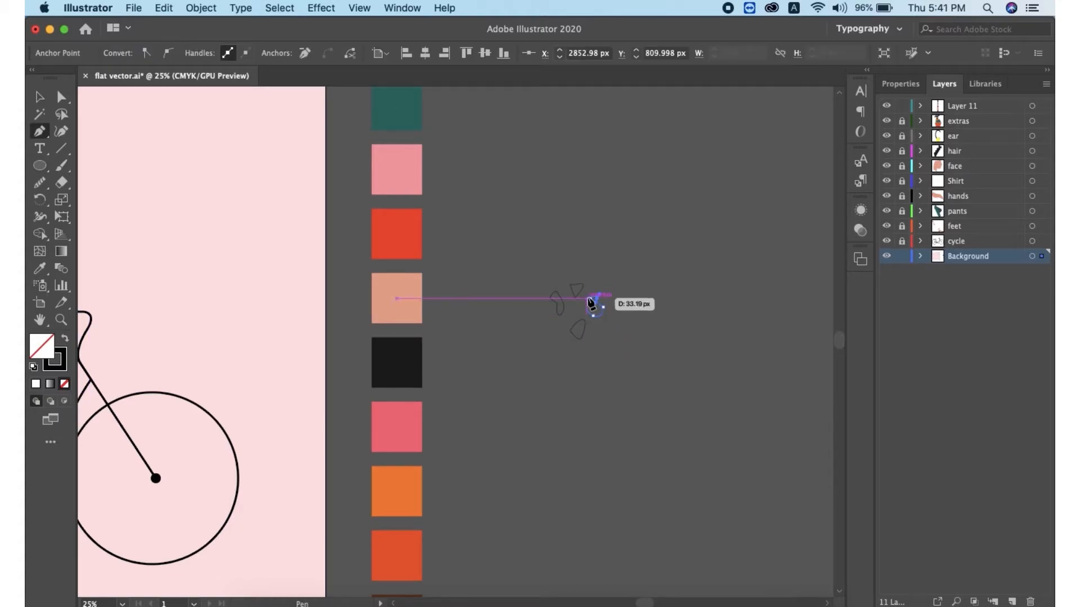
Fill the speckle shapes with the dark green swatch colour
{"action": "key", "text": "v"}
{"action": "left_click", "coordinate": [569, 331]}
{"action": "scroll", "coordinate": [572, 428], "scroll_direction": "up", "scroll_amount": 5}
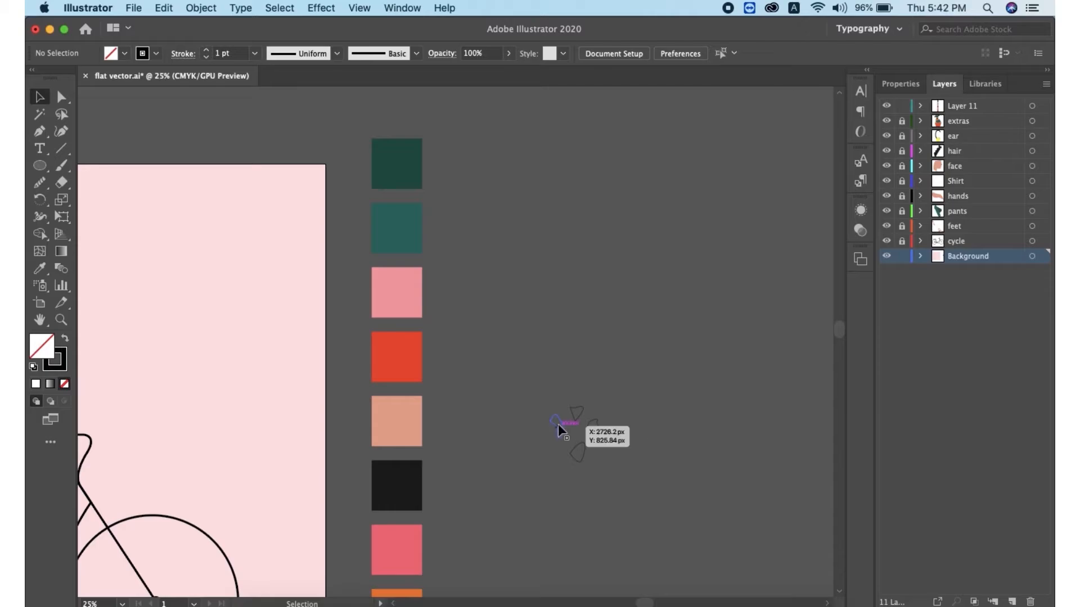
{"action": "left_click", "coordinate": [559, 426]}
{"action": "left_click", "coordinate": [40, 268]}
{"action": "left_click", "coordinate": [396, 164]}
{"action": "double_click", "coordinate": [42, 347]}
{"action": "left_click", "coordinate": [634, 463]}
{"action": "left_click", "coordinate": [863, 323]}
{"action": "key", "text": "v"}
{"action": "left_click", "coordinate": [577, 417]}
{"action": "key", "text": "i"}
{"action": "left_click", "coordinate": [558, 426]}
{"action": "key", "text": "v"}
{"action": "left_click", "coordinate": [594, 437]}
{"action": "key", "text": "i"}
{"action": "left_click", "coordinate": [558, 426]}
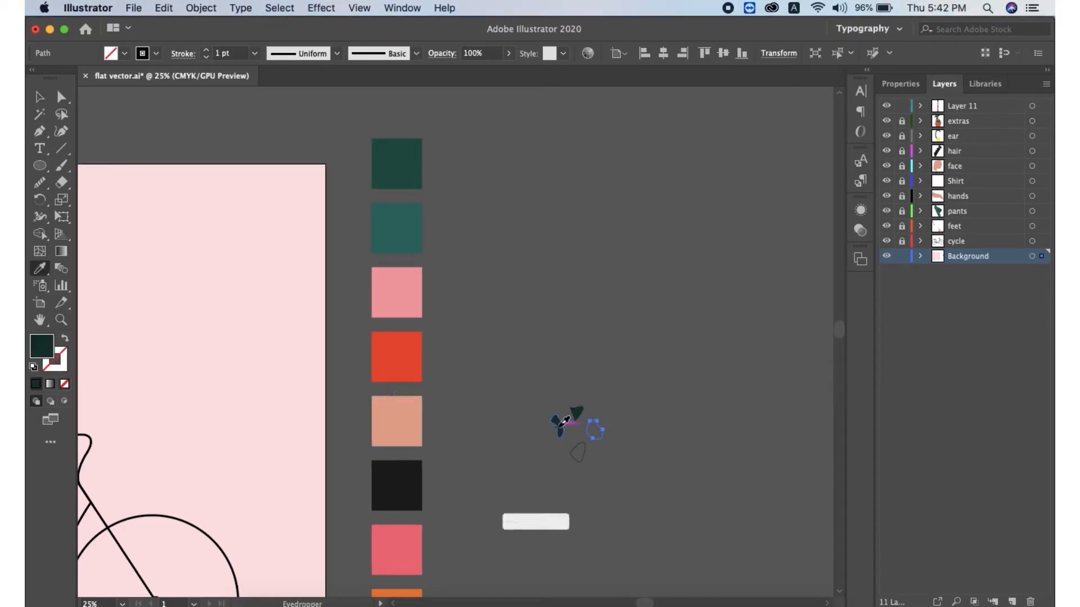
{"action": "key", "text": "v"}
{"action": "left_click", "coordinate": [581, 459]}
{"action": "key", "text": "i"}
{"action": "left_click", "coordinate": [558, 427]}
Duplicate the speckle shapes repeatedly, scattering and rotating the copies into a cluster
{"action": "key", "text": "v"}
{"action": "left_click", "coordinate": [142, 138]}
{"action": "left_click_drag", "start_coordinate": [557, 429], "coordinate": [592, 437]}
{"action": "left_click_drag", "start_coordinate": [565, 430], "coordinate": [581, 396]}
{"action": "left_click_drag", "start_coordinate": [615, 395], "coordinate": [640, 432]}
{"action": "left_click_drag", "start_coordinate": [541, 403], "coordinate": [579, 457]}
{"action": "left_click_drag", "start_coordinate": [570, 453], "coordinate": [574, 430]}
{"action": "left_click_drag", "start_coordinate": [574, 431], "coordinate": [565, 489]}
{"action": "left_click_drag", "start_coordinate": [569, 450], "coordinate": [557, 433]}
{"action": "mouse_move", "coordinate": [584, 393]}
{"action": "left_mouse_down"}
{"action": "mouse_move", "coordinate": [614, 430]}
{"action": "mouse_move", "coordinate": [600, 385]}
{"action": "left_mouse_up"}
{"action": "left_click_drag", "start_coordinate": [611, 393], "coordinate": [617, 390]}
{"action": "left_click", "coordinate": [613, 468]}
{"action": "left_click_drag", "start_coordinate": [534, 377], "coordinate": [579, 442]}
{"action": "left_click_drag", "start_coordinate": [578, 415], "coordinate": [582, 352]}
{"action": "left_click_drag", "start_coordinate": [579, 353], "coordinate": [643, 357]}
{"action": "left_click_drag", "start_coordinate": [643, 357], "coordinate": [651, 487]}
{"action": "left_click_drag", "start_coordinate": [651, 487], "coordinate": [553, 490]}
{"action": "left_click_drag", "start_coordinate": [553, 490], "coordinate": [505, 479]}
{"action": "left_click_drag", "start_coordinate": [648, 510], "coordinate": [574, 501]}
{"action": "left_click_drag", "start_coordinate": [625, 493], "coordinate": [601, 495]}
{"action": "left_click_drag", "start_coordinate": [651, 510], "coordinate": [625, 516]}
{"action": "left_click_drag", "start_coordinate": [675, 428], "coordinate": [677, 449]}
{"action": "left_click_drag", "start_coordinate": [675, 405], "coordinate": [706, 449]}
{"action": "left_click_drag", "start_coordinate": [677, 450], "coordinate": [680, 475]}
{"action": "left_click_drag", "start_coordinate": [656, 457], "coordinate": [669, 497]}
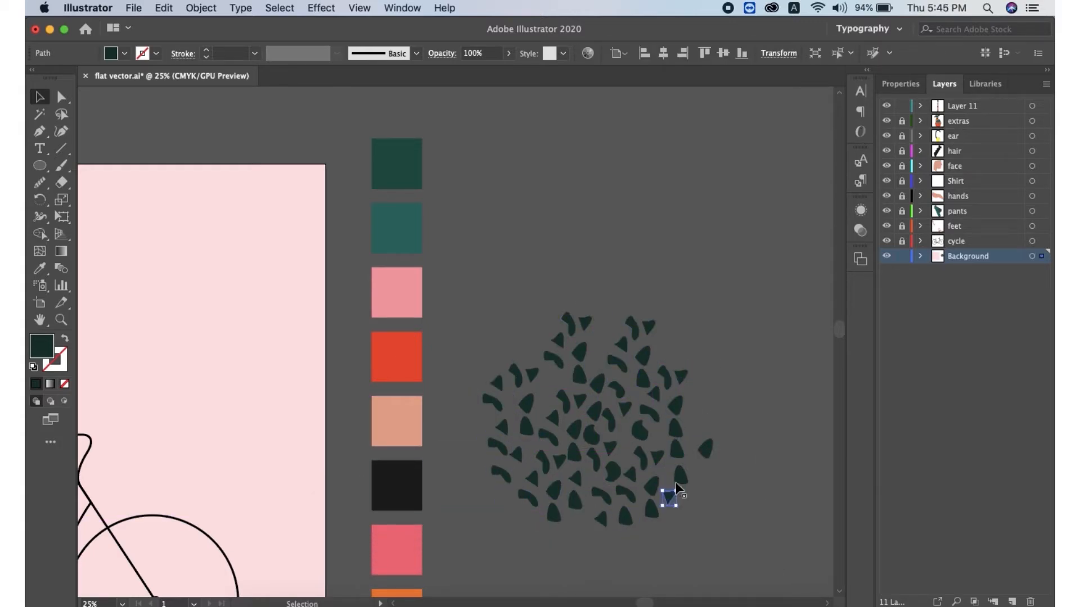
Add more speckle copies around the cluster's edges and shrink the whole cluster
{"action": "left_click_drag", "start_coordinate": [532, 374], "coordinate": [501, 323]}
{"action": "left_click_drag", "start_coordinate": [493, 401], "coordinate": [460, 410]}
{"action": "left_click_drag", "start_coordinate": [501, 475], "coordinate": [478, 454]}
{"action": "left_click_drag", "start_coordinate": [568, 324], "coordinate": [610, 280]}
{"action": "left_click_drag", "start_coordinate": [643, 356], "coordinate": [630, 298]}
{"action": "left_click_drag", "start_coordinate": [621, 345], "coordinate": [681, 302]}
{"action": "left_click_drag", "start_coordinate": [546, 399], "coordinate": [524, 329]}
{"action": "left_click_drag", "start_coordinate": [575, 480], "coordinate": [578, 525]}
{"action": "left_click_drag", "start_coordinate": [675, 406], "coordinate": [705, 333]}
{"action": "left_click_drag", "start_coordinate": [649, 326], "coordinate": [653, 289]}
{"action": "left_click_drag", "start_coordinate": [525, 426], "coordinate": [460, 432]}
{"action": "left_click_drag", "start_coordinate": [681, 376], "coordinate": [690, 354]}
{"action": "left_click_drag", "start_coordinate": [441, 253], "coordinate": [608, 423]}
{"action": "left_click", "coordinate": [545, 309]}
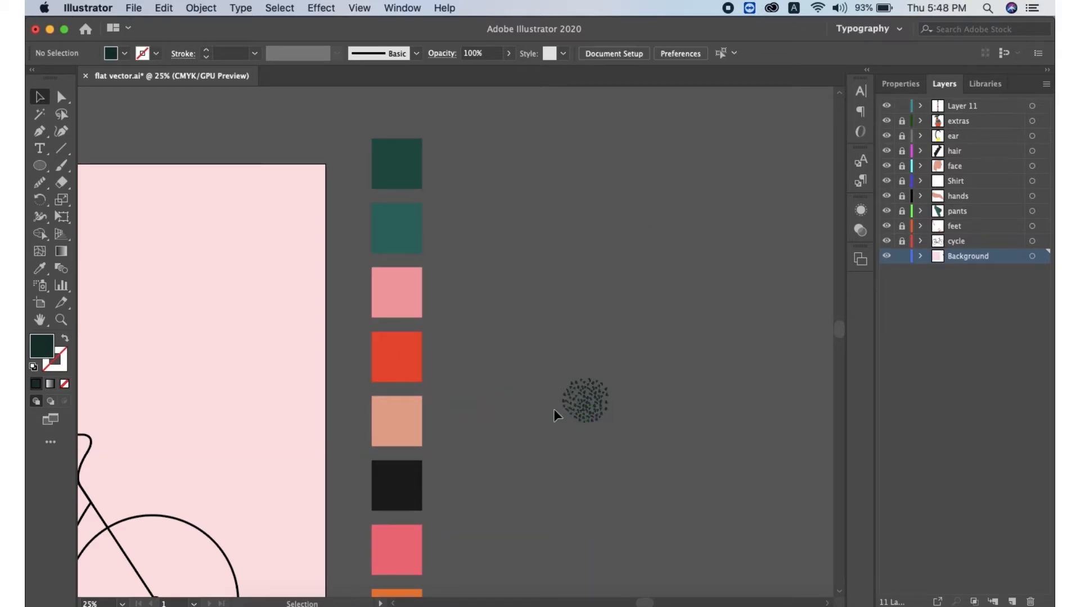
Open the Brushes panel and create a new Scatter Brush from the speckle cluster
{"action": "left_click", "coordinate": [401, 10]}
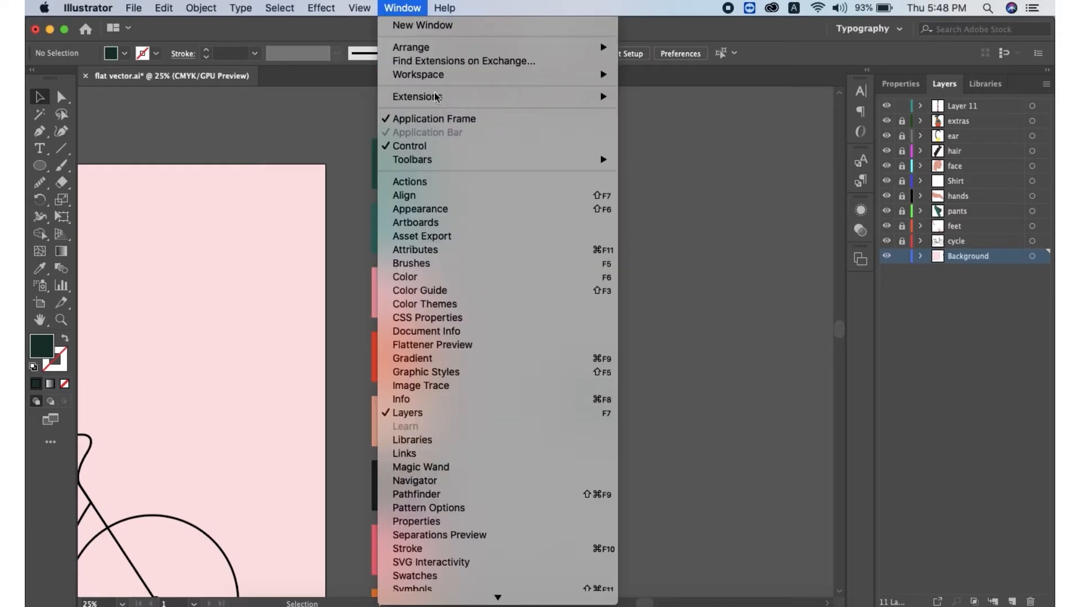
{"action": "left_click", "coordinate": [415, 264]}
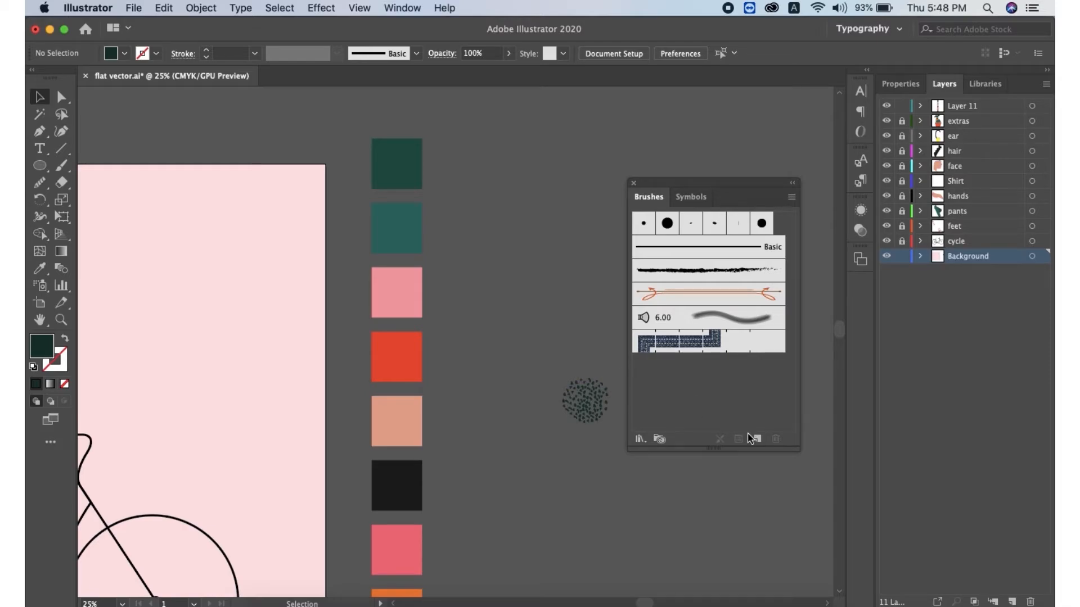
{"action": "left_click_drag", "start_coordinate": [535, 355], "coordinate": [618, 472]}
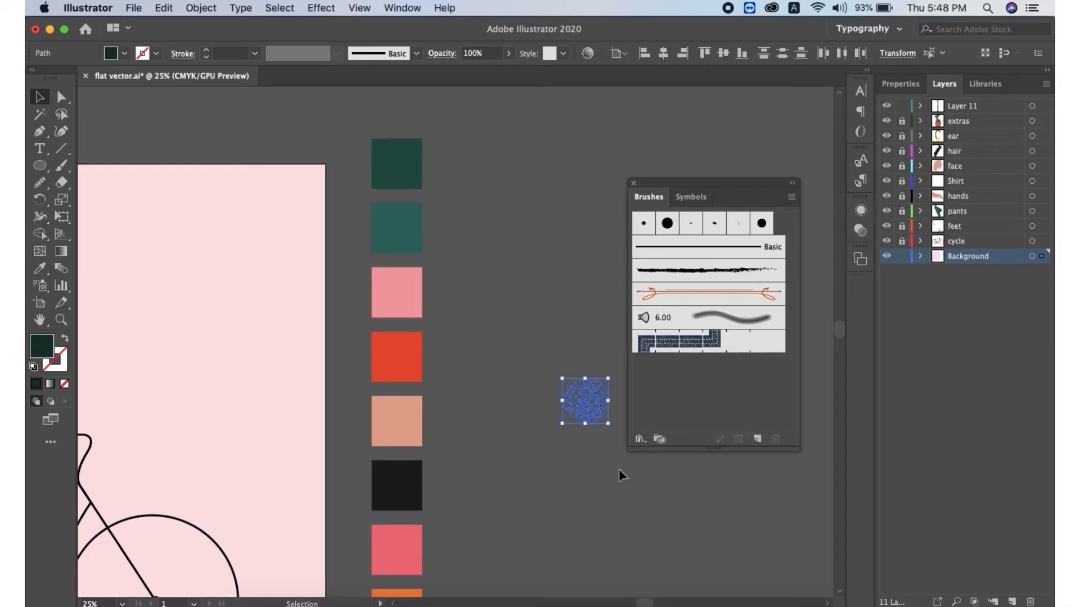
{"action": "left_click", "coordinate": [757, 439]}
{"action": "left_click", "coordinate": [508, 336]}
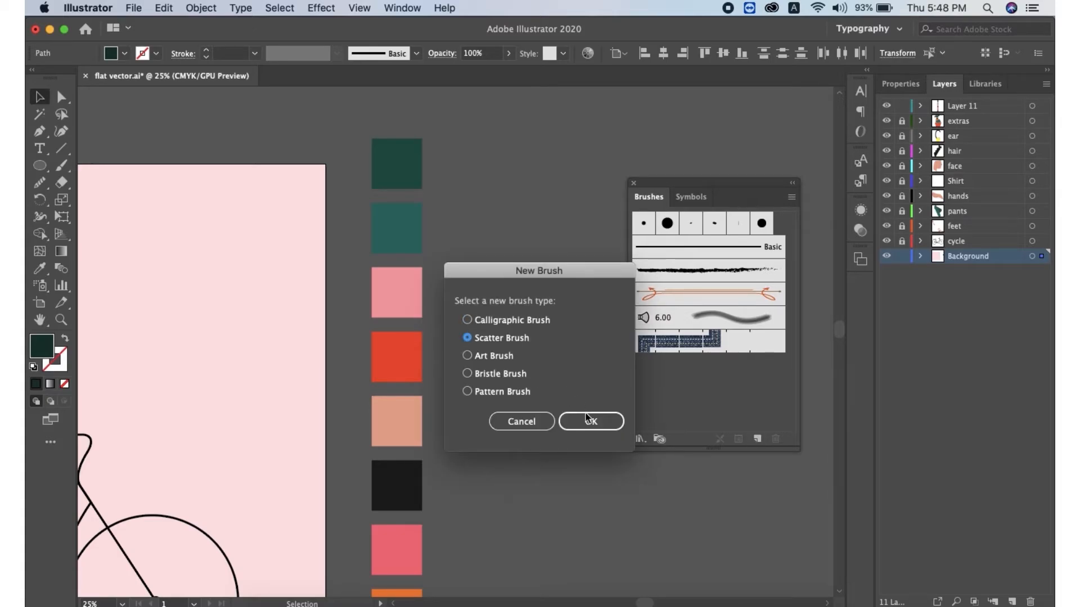
{"action": "left_click", "coordinate": [590, 425]}
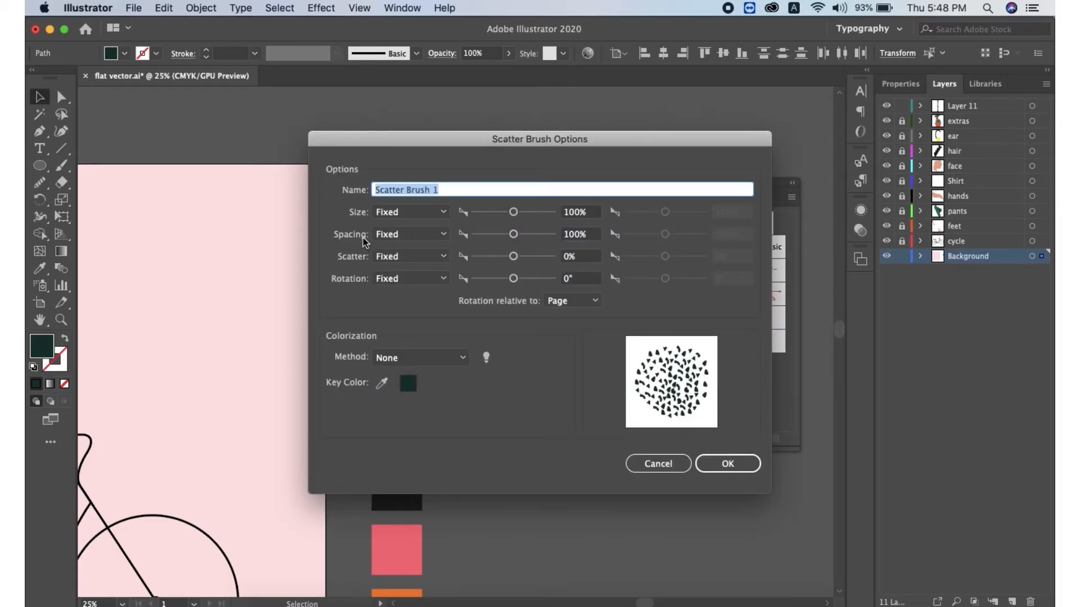
Set the brush spacing to Random between 15% and 20%
{"action": "left_click", "coordinate": [411, 234]}
{"action": "left_click", "coordinate": [404, 266]}
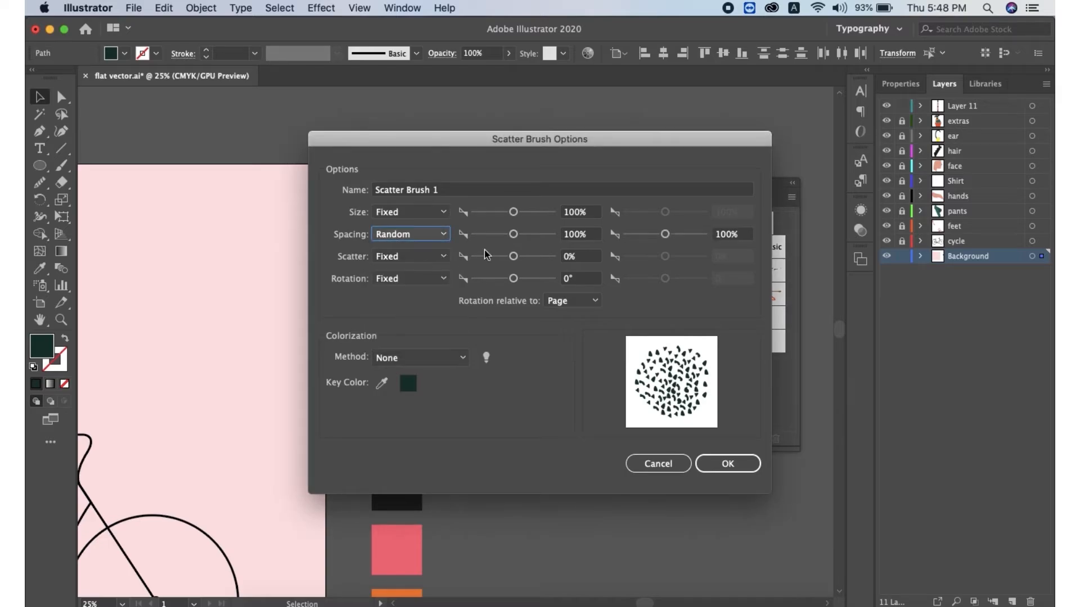
{"action": "left_click", "coordinate": [514, 234]}
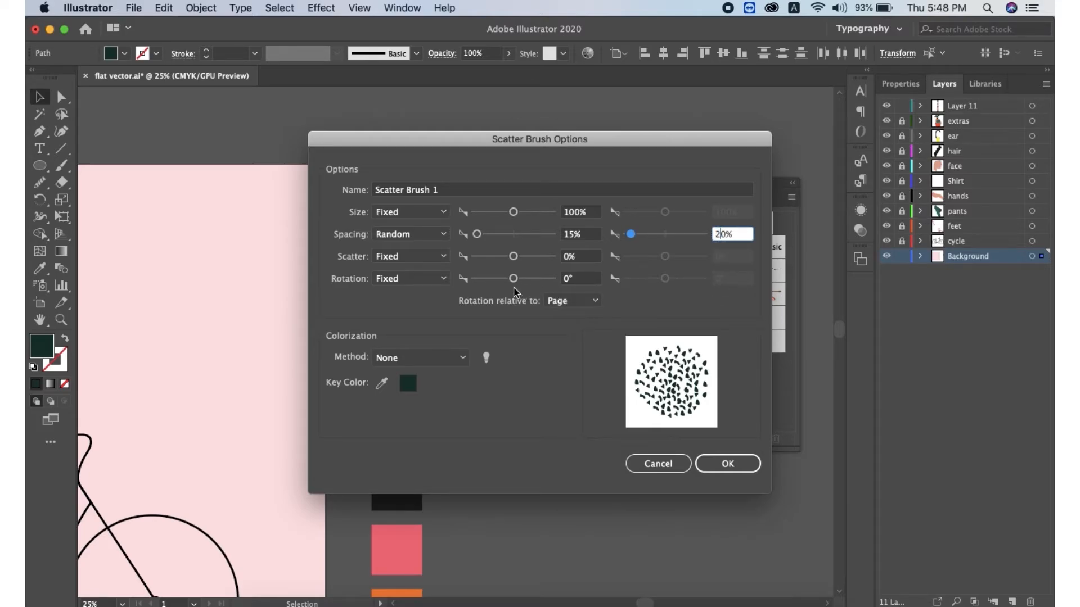
Set the brush rotation to Random between -180° and 180°
{"action": "left_click", "coordinate": [415, 281]}
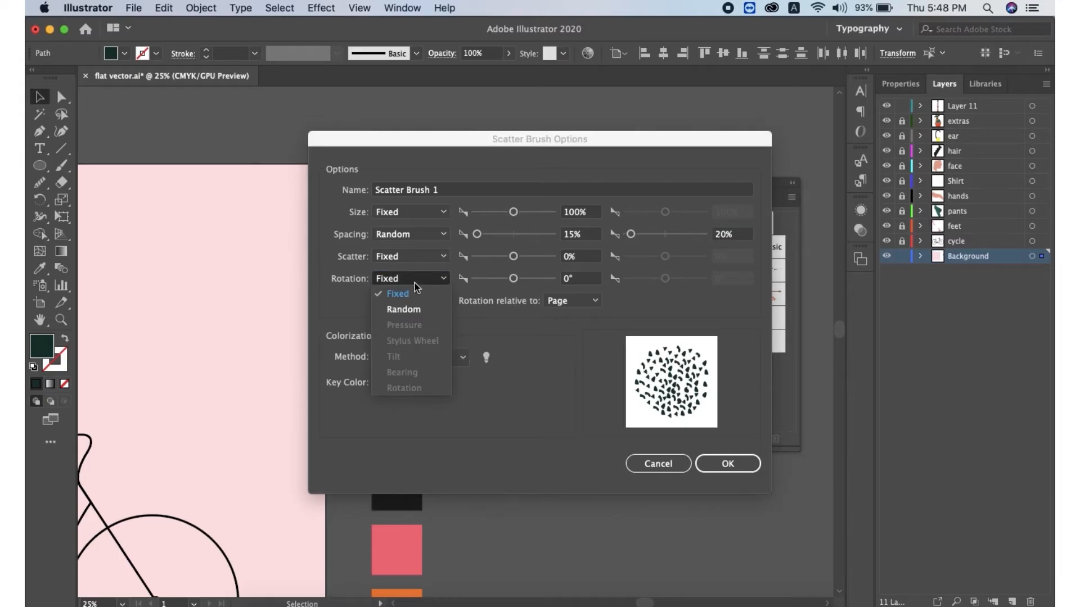
{"action": "left_click", "coordinate": [403, 310]}
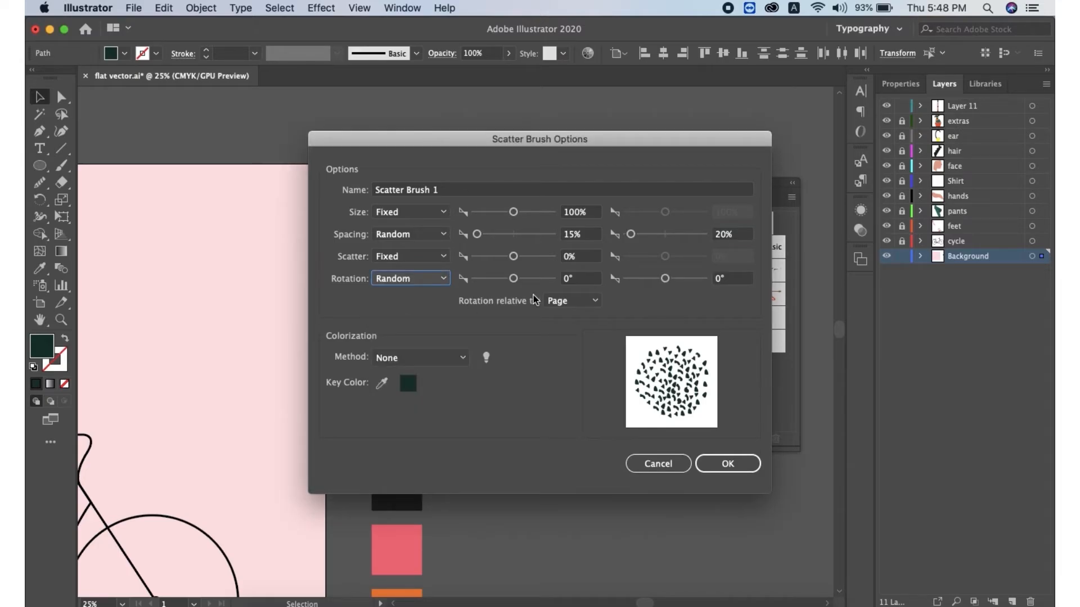
{"action": "left_click", "coordinate": [565, 281]}
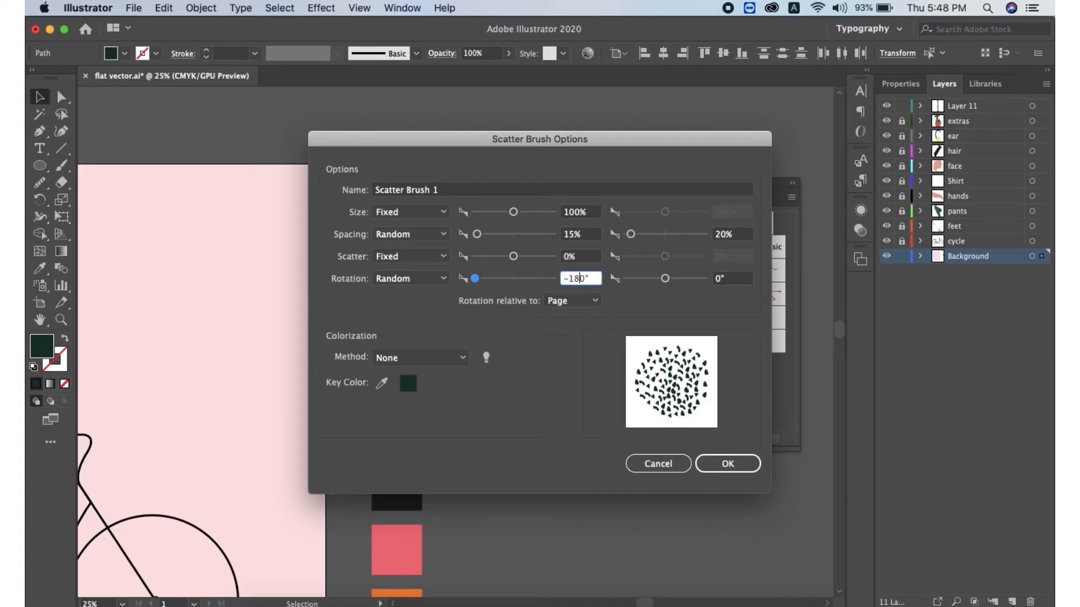
{"action": "left_click", "coordinate": [717, 280]}
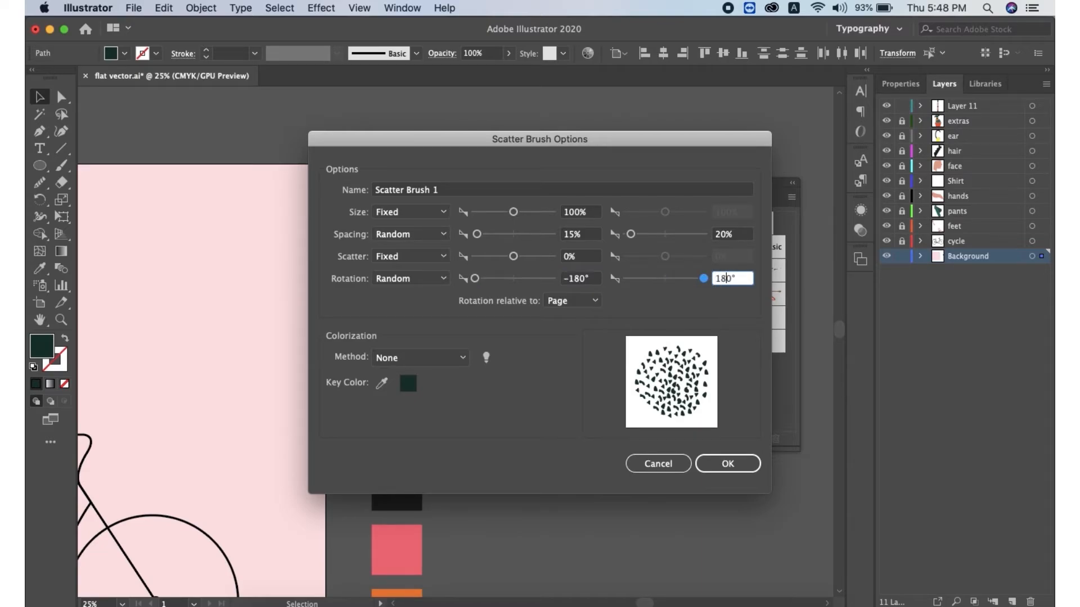
Set the brush colorization method to Tints and confirm the new brush
{"action": "left_click", "coordinate": [443, 365]}
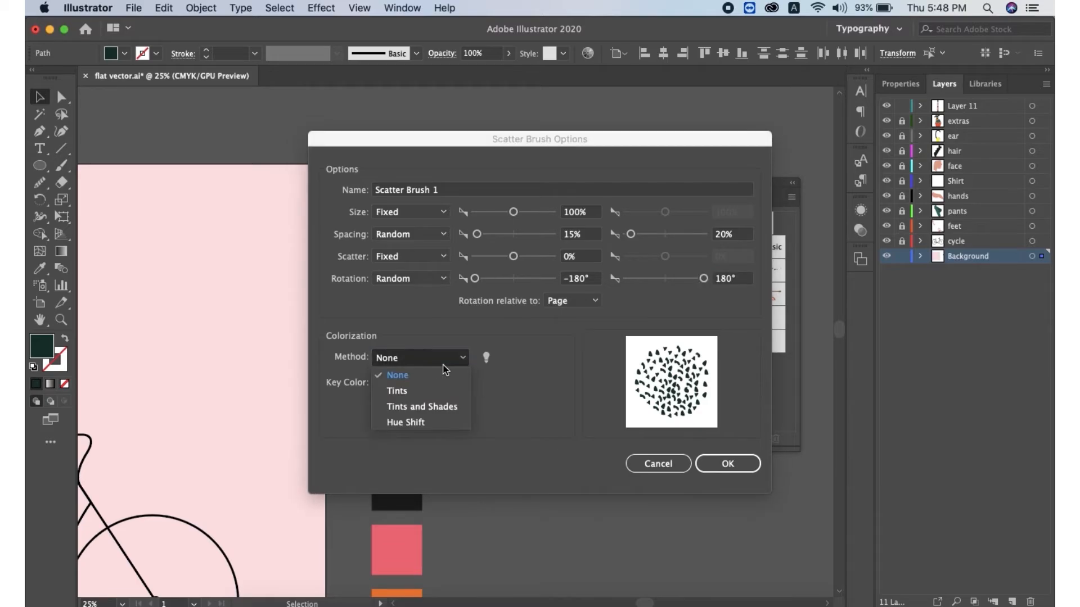
{"action": "left_click", "coordinate": [398, 392]}
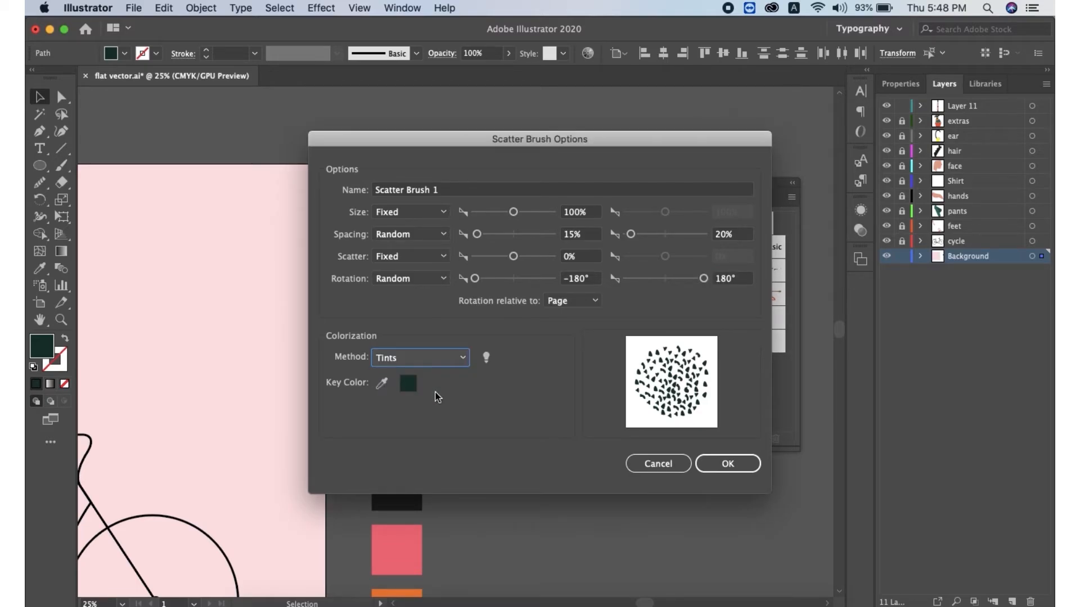
{"action": "left_click", "coordinate": [735, 469]}
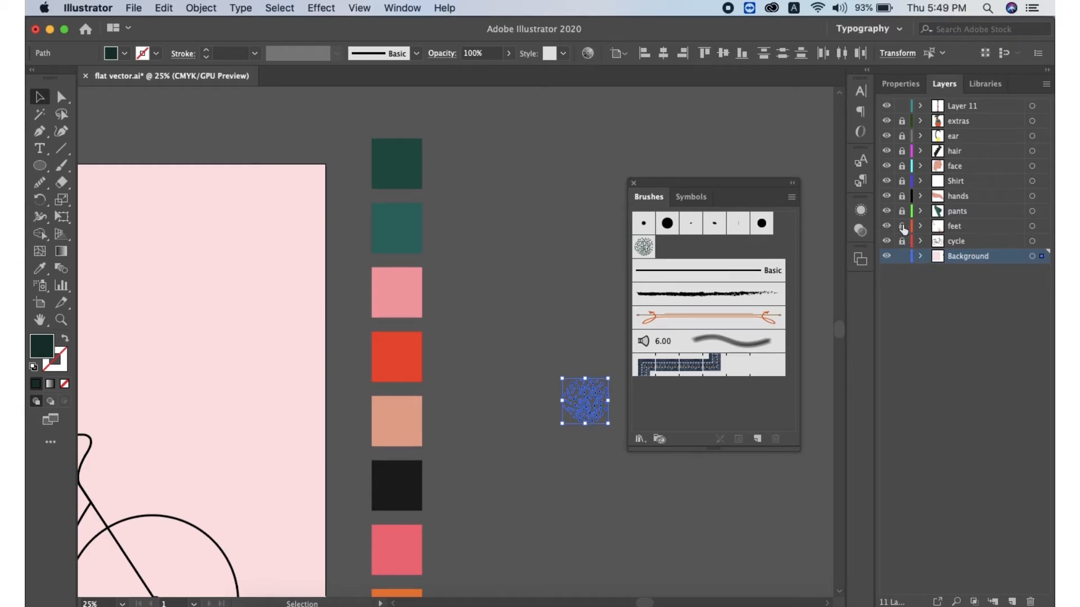
Lock the Background layer and zoom in on the front foot
{"action": "left_click", "coordinate": [901, 256]}
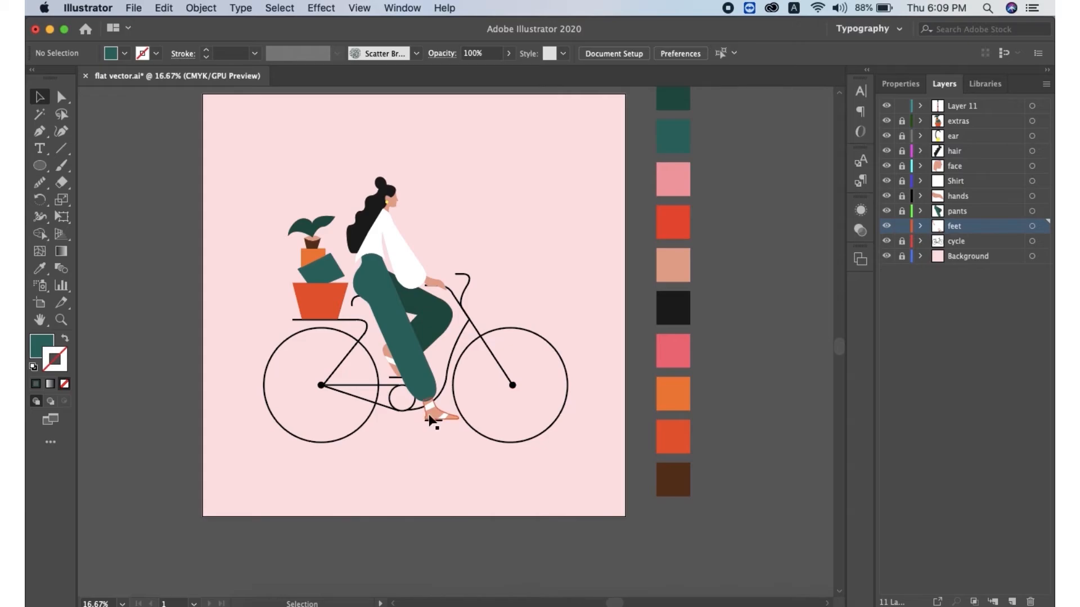
{"action": "key", "text": "super+equal"}
{"action": "key", "text": "super+equal"}
{"action": "key", "text": "super+equal"}
{"action": "key", "text": "super+equal"}
{"action": "scroll", "coordinate": [393, 394], "scroll_direction": "down", "scroll_amount": 5}
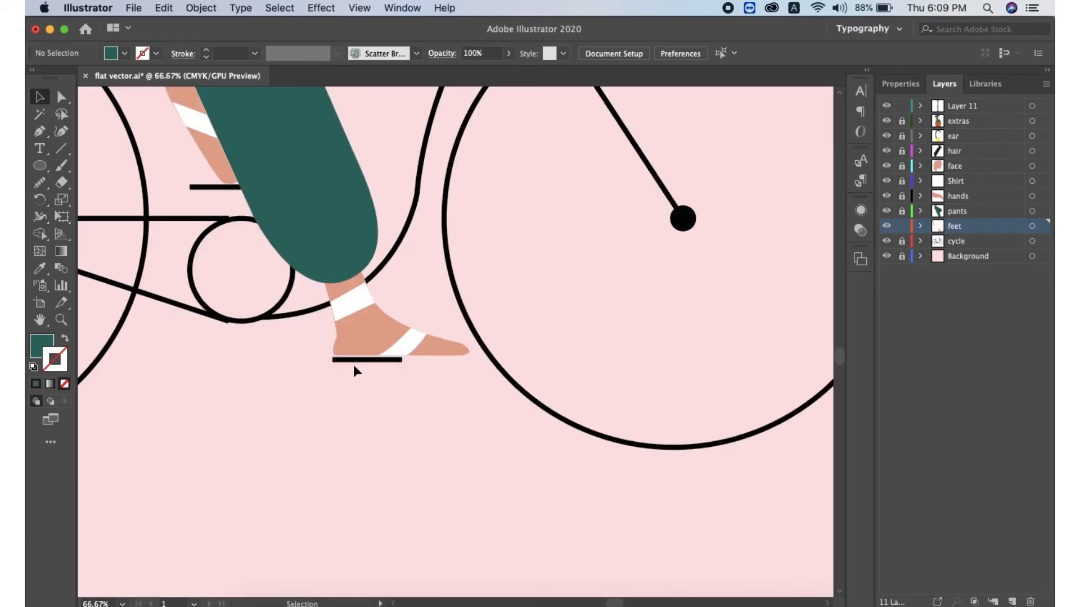
Draw a Pen path around the front foot's sole and apply the speckle scatter brush
{"action": "left_click", "coordinate": [363, 341]}
{"action": "left_click", "coordinate": [399, 8]}
{"action": "left_click", "coordinate": [530, 267]}
{"action": "key", "text": "p"}
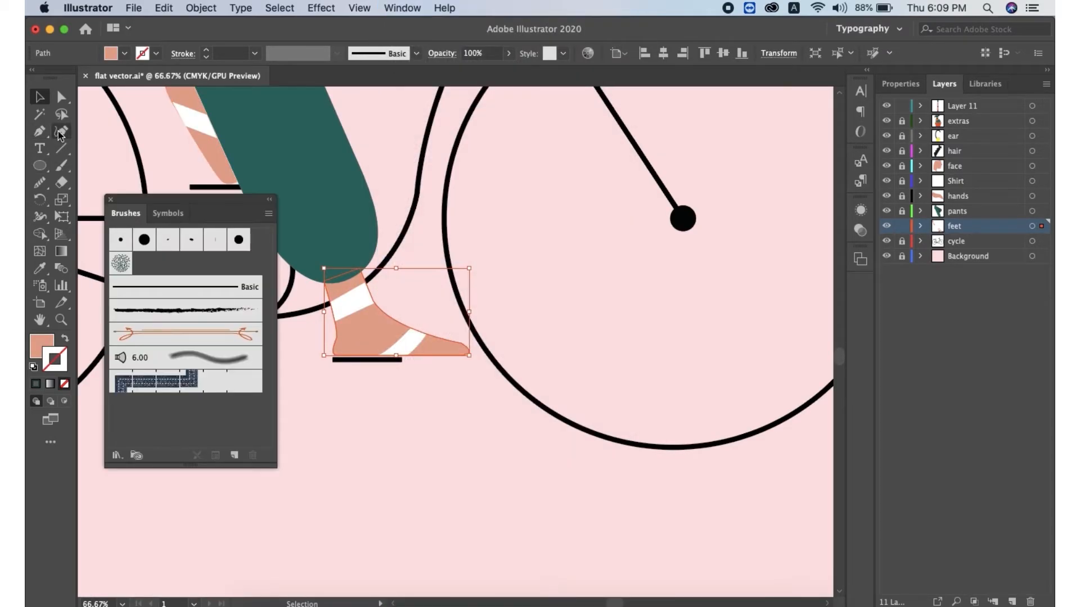
{"action": "left_click", "coordinate": [64, 400]}
{"action": "left_click", "coordinate": [311, 283]}
{"action": "left_click", "coordinate": [328, 371]}
{"action": "left_click", "coordinate": [468, 367]}
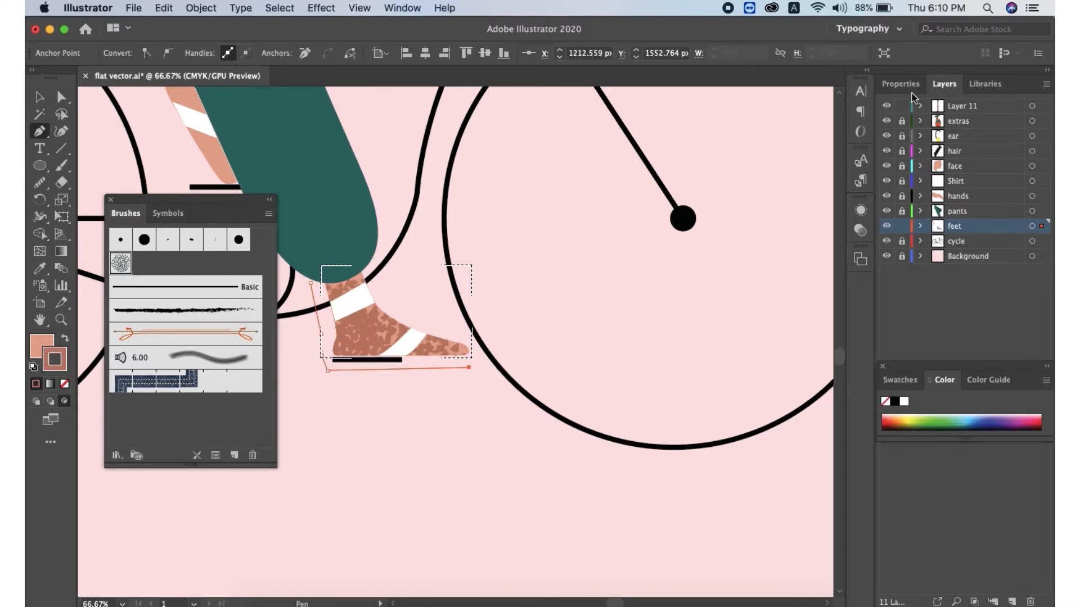
Set the speckle path's stroke to 0.5 pt and its opacity to 60%
{"action": "left_click", "coordinate": [901, 84]}
{"action": "left_click", "coordinate": [944, 266]}
{"action": "left_click", "coordinate": [944, 265]}
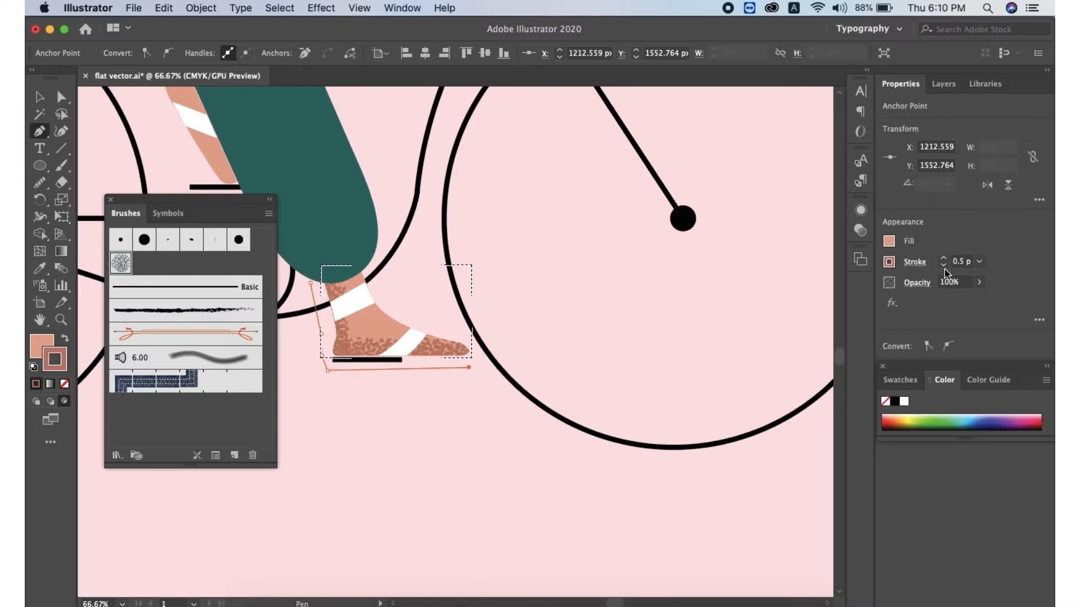
{"action": "left_click", "coordinate": [979, 282]}
{"action": "left_click_drag", "start_coordinate": [979, 301], "coordinate": [960, 302]}
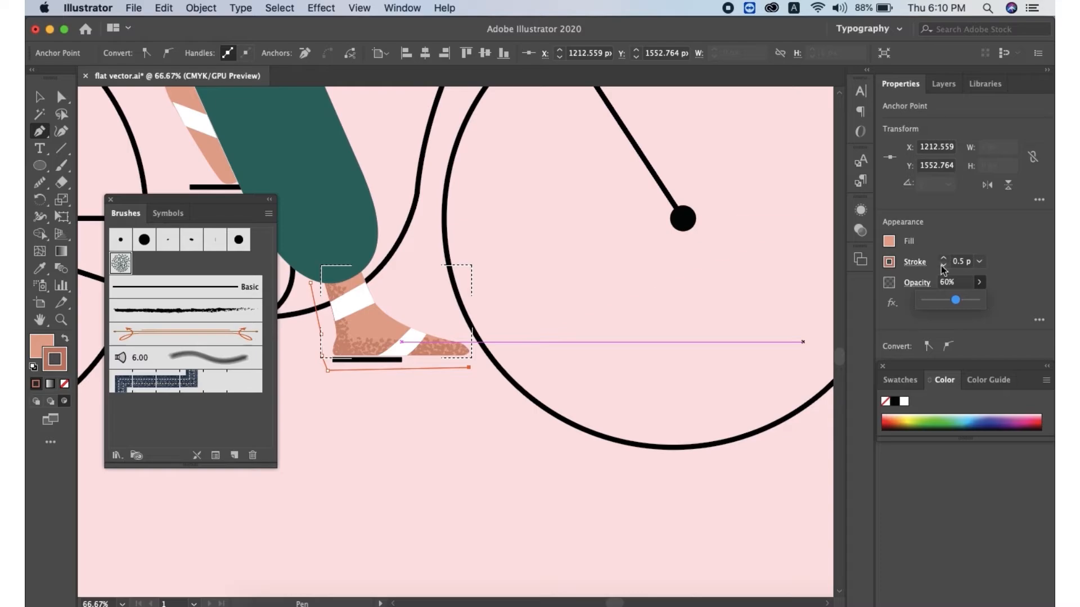
Draw a Pen path along the rear calf's edge and apply the speckle scatter brush to it
{"action": "key", "text": "v"}
{"action": "scroll", "coordinate": [478, 427], "scroll_direction": "up", "scroll_amount": 2}
{"action": "left_click_drag", "start_coordinate": [394, 199], "coordinate": [709, 302]}
{"action": "left_click", "coordinate": [495, 234]}
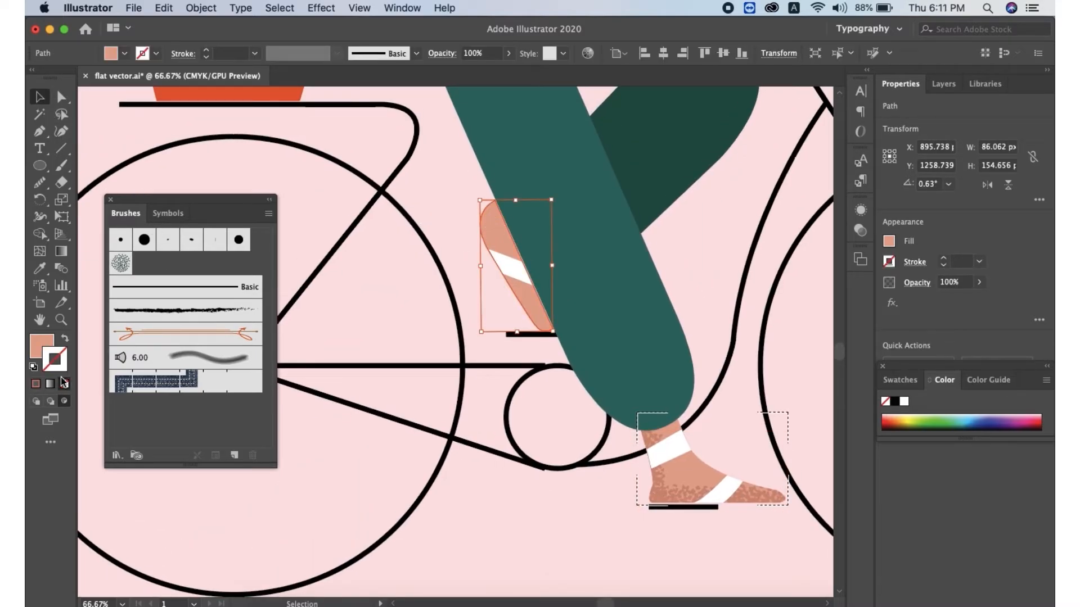
{"action": "key", "text": "super+shift+a"}
{"action": "key", "text": "p"}
{"action": "left_click", "coordinate": [479, 184]}
{"action": "left_click_drag", "start_coordinate": [473, 250], "coordinate": [496, 284]}
{"action": "left_click", "coordinate": [533, 342]}
{"action": "left_click", "coordinate": [549, 342]}
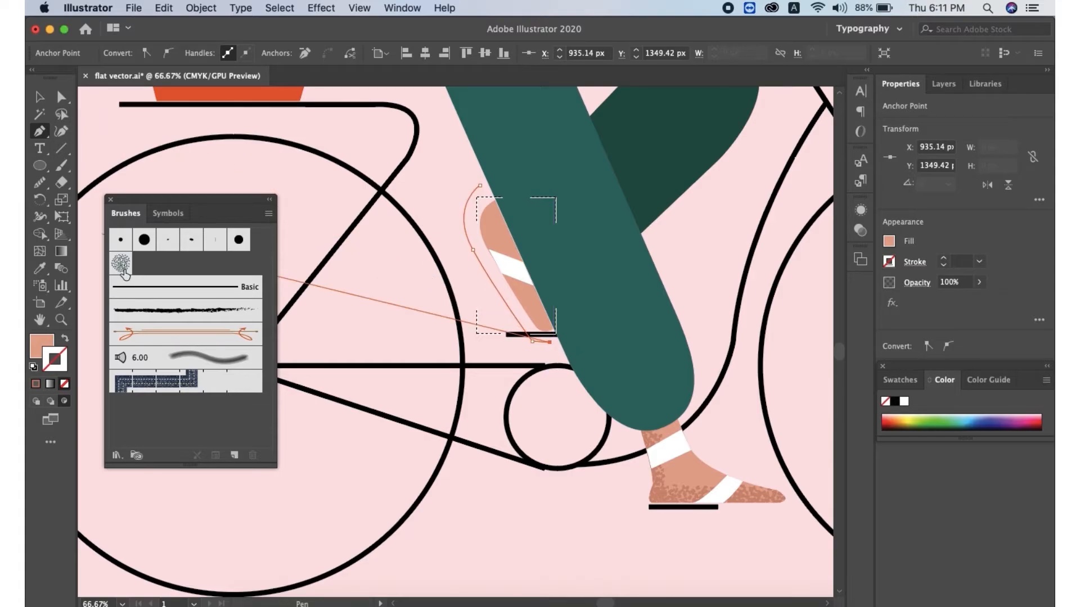
{"action": "left_click", "coordinate": [121, 264]}
Set the rear calf speckle path's stroke to 0.5 pt and its opacity to 60%
{"action": "left_click", "coordinate": [944, 264]}
{"action": "left_click", "coordinate": [944, 264]}
{"action": "left_click", "coordinate": [944, 264]}
{"action": "left_click", "coordinate": [944, 258]}
{"action": "left_click", "coordinate": [979, 282]}
{"action": "left_click_drag", "start_coordinate": [977, 300], "coordinate": [956, 301]}
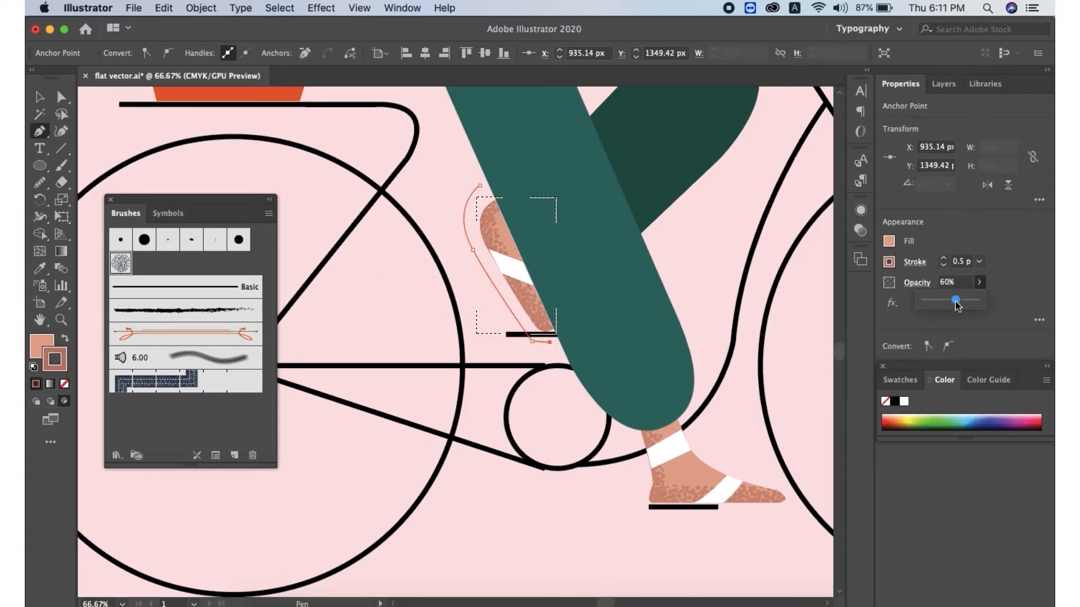
Reshape the rear calf speckle path by moving two of its anchor points with Direct Selection
{"action": "left_click", "coordinate": [61, 102]}
{"action": "left_click_drag", "start_coordinate": [473, 249], "coordinate": [470, 257]}
{"action": "left_click_drag", "start_coordinate": [533, 342], "coordinate": [545, 363]}
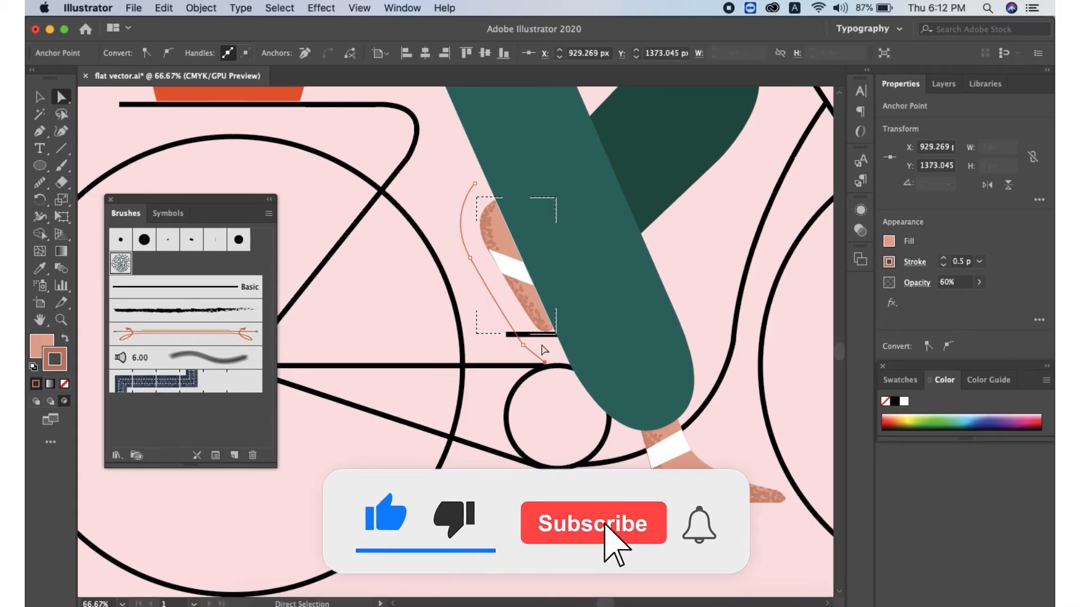
{"action": "left_click", "coordinate": [40, 97]}
{"action": "left_click", "coordinate": [36, 401]}
{"action": "left_click", "coordinate": [349, 439]}
{"action": "left_click", "coordinate": [767, 500]}
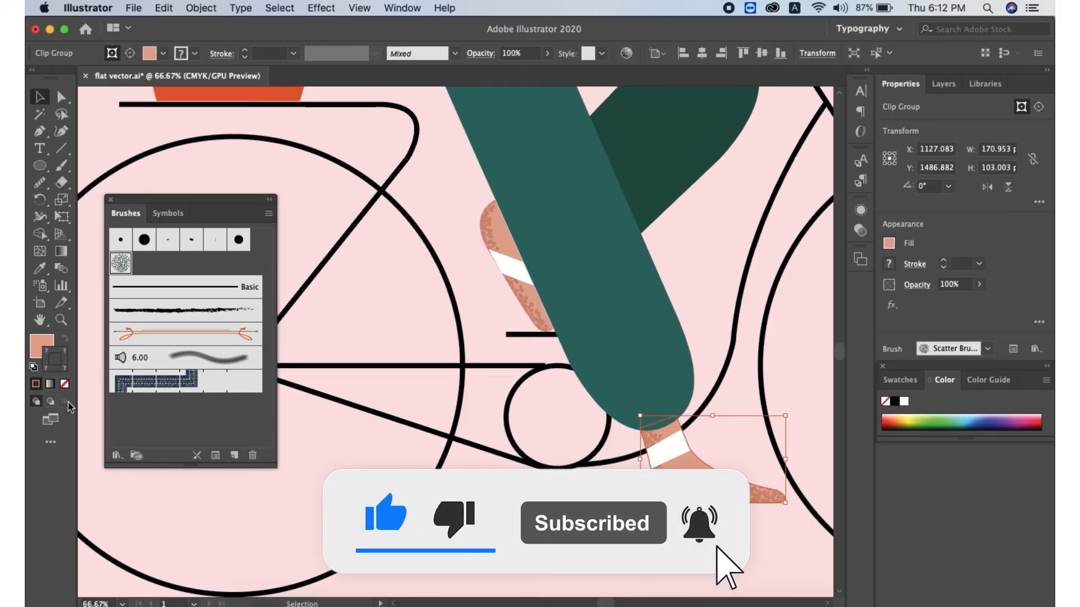
{"action": "left_click", "coordinate": [667, 320]}
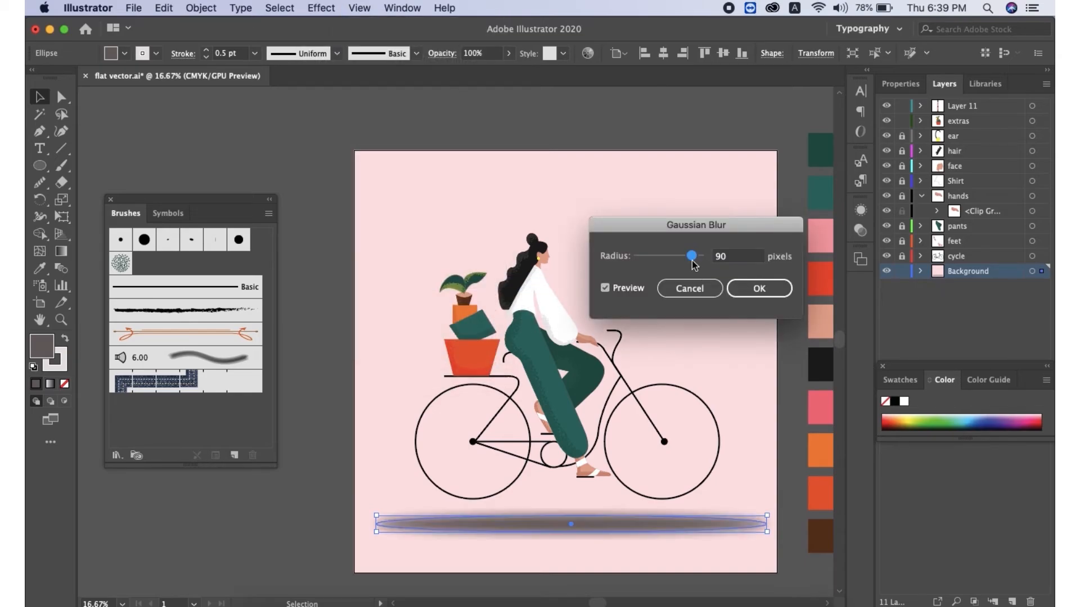
Apply the scatter brush to the ground-shadow ellipse and lower its opacity to 25%
{"action": "left_click_drag", "start_coordinate": [689, 254], "coordinate": [682, 254]}
{"action": "left_click", "coordinate": [755, 287]}
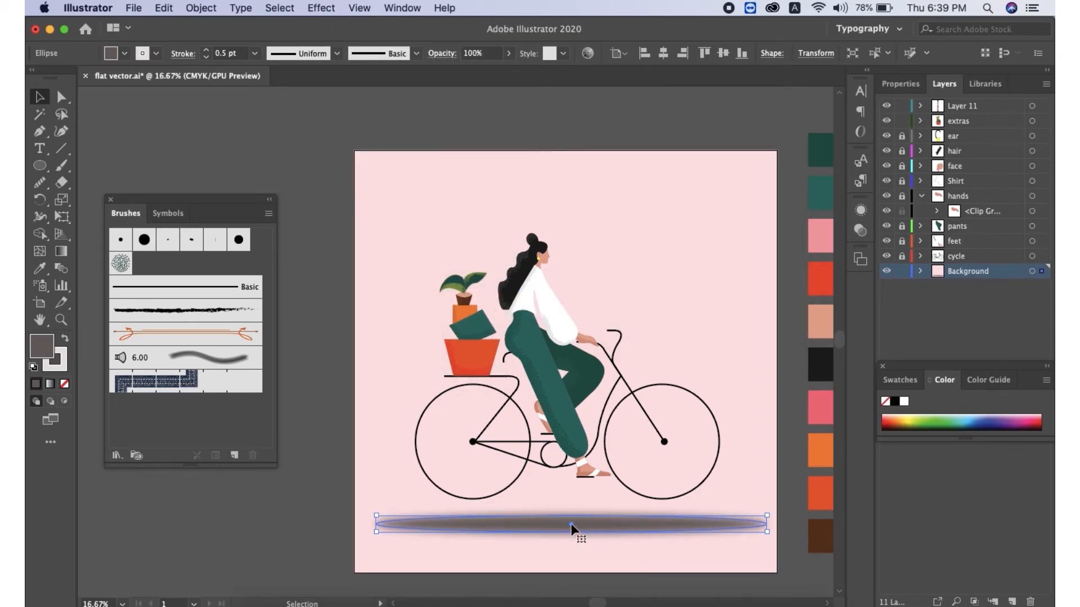
{"action": "left_click_drag", "start_coordinate": [376, 516], "coordinate": [376, 515]}
{"action": "left_click", "coordinate": [901, 83]}
{"action": "left_click", "coordinate": [979, 282]}
{"action": "left_click_drag", "start_coordinate": [979, 301], "coordinate": [937, 300]}
{"action": "left_click", "coordinate": [792, 338]}
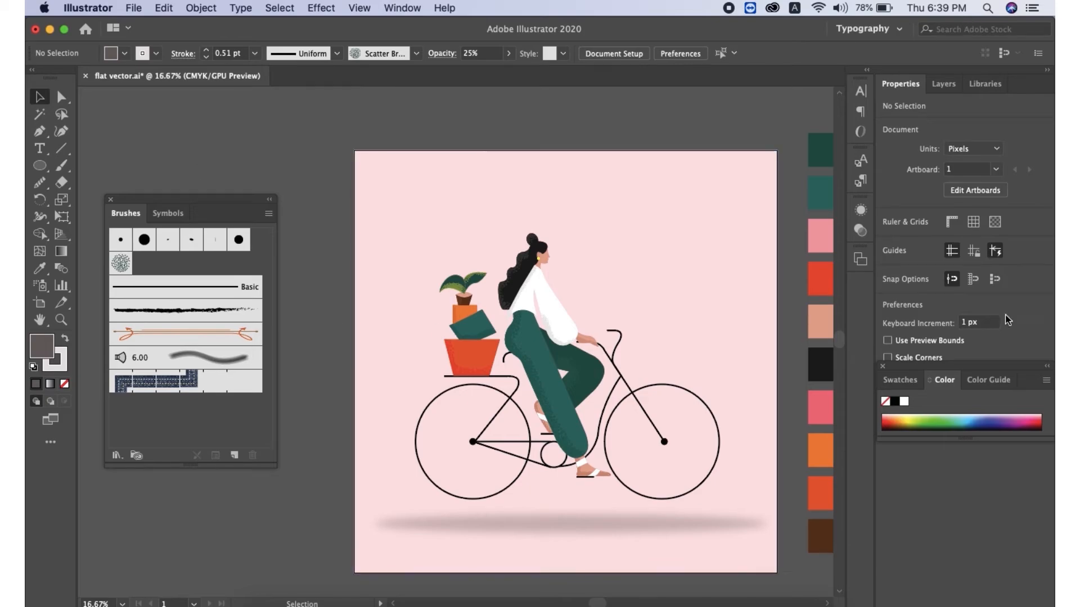
Draw a closed cloud shape with the Curvature tool at the artboard's upper-left corner
{"action": "left_click", "coordinate": [943, 84]}
{"action": "left_click", "coordinate": [61, 131]}
{"action": "left_click", "coordinate": [371, 170]}
{"action": "left_click", "coordinate": [398, 154]}
{"action": "left_click", "coordinate": [423, 173]}
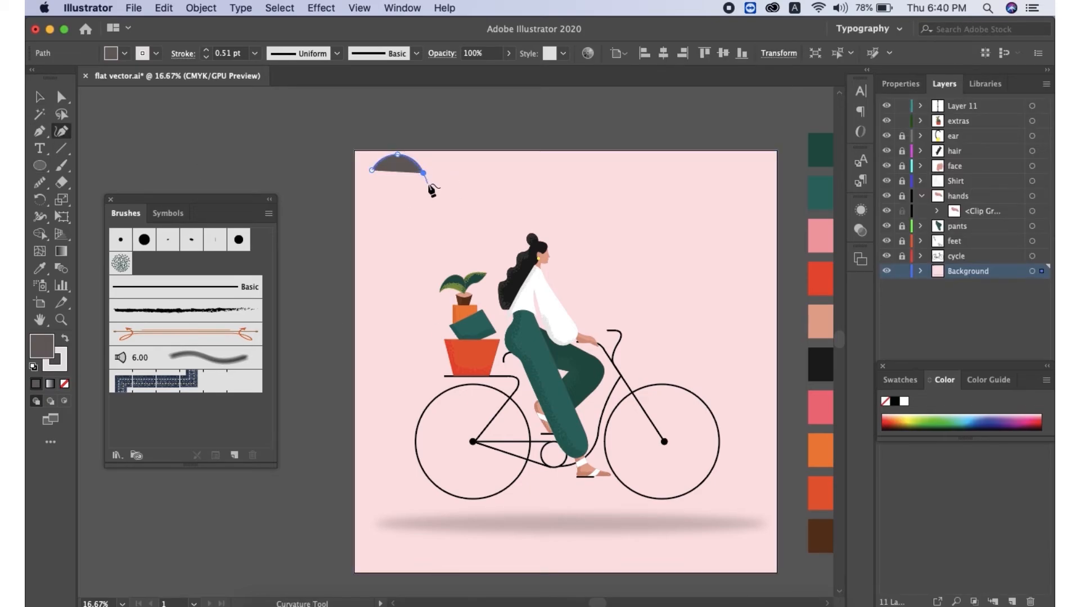
{"action": "left_click", "coordinate": [454, 177]}
{"action": "left_click", "coordinate": [454, 203]}
{"action": "left_click", "coordinate": [426, 203]}
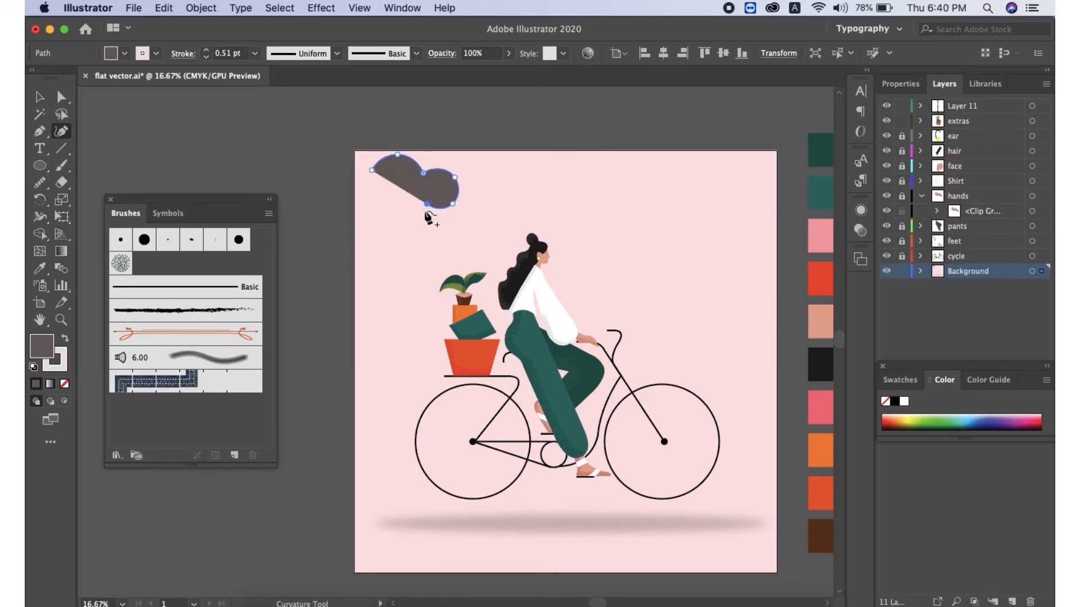
{"action": "left_click", "coordinate": [392, 215]}
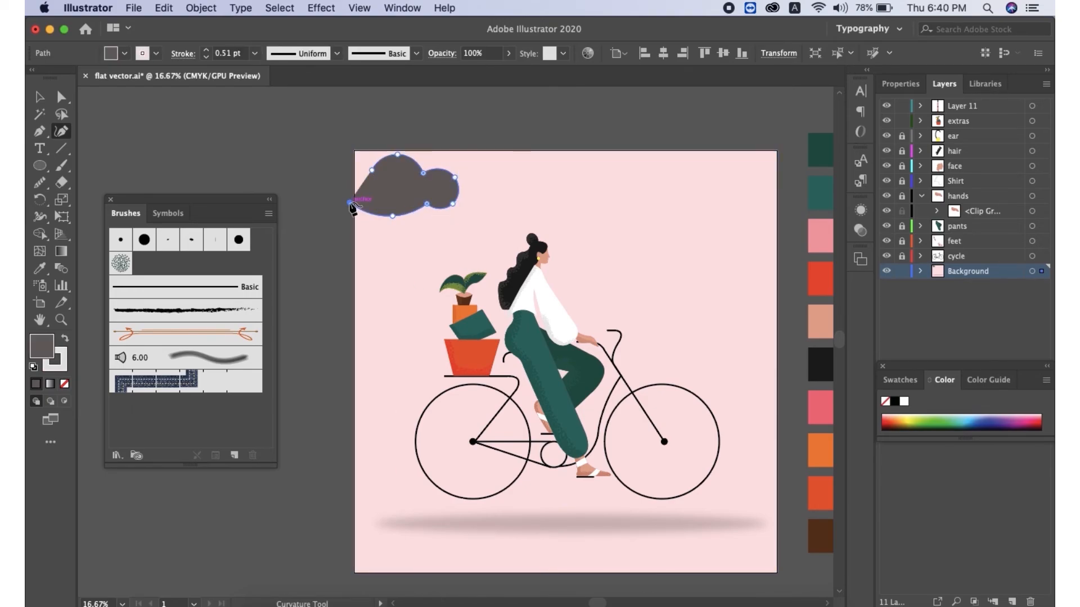
{"action": "left_click", "coordinate": [348, 176]}
{"action": "left_click", "coordinate": [371, 170]}
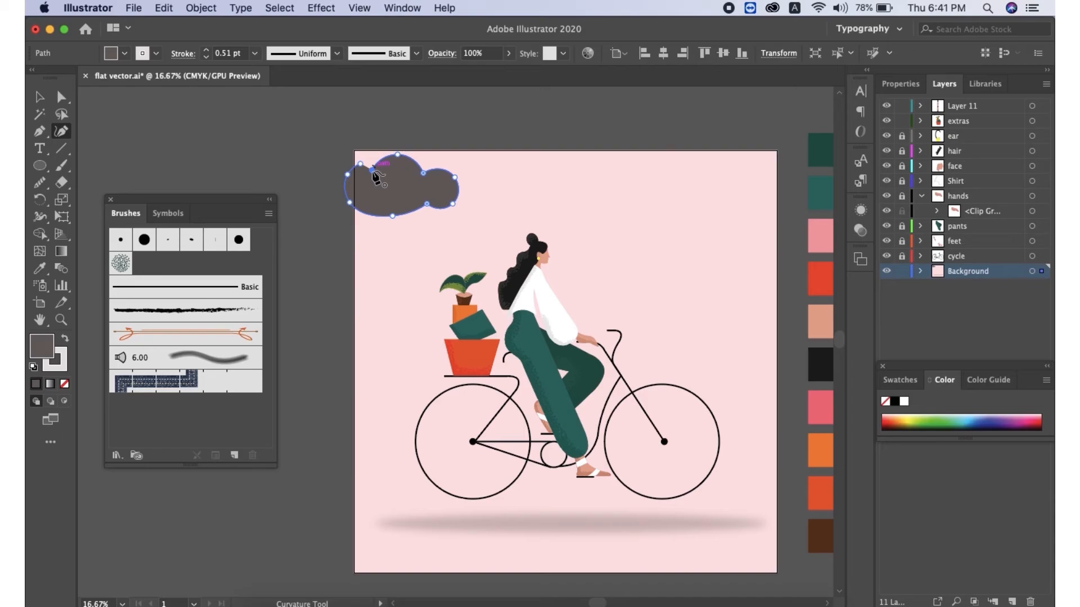
Duplicate the cloud to the upper-right of the artboard, send the copy to back, and raise it slightly
{"action": "key", "text": "v"}
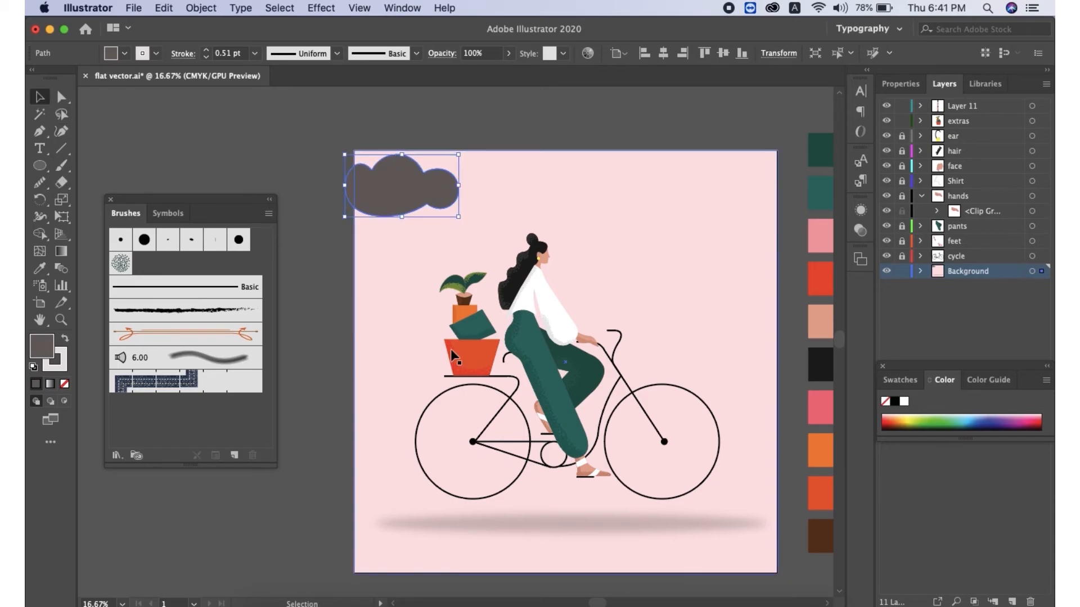
{"action": "left_click_drag", "start_coordinate": [397, 200], "coordinate": [712, 252]}
{"action": "right_click", "coordinate": [708, 251]}
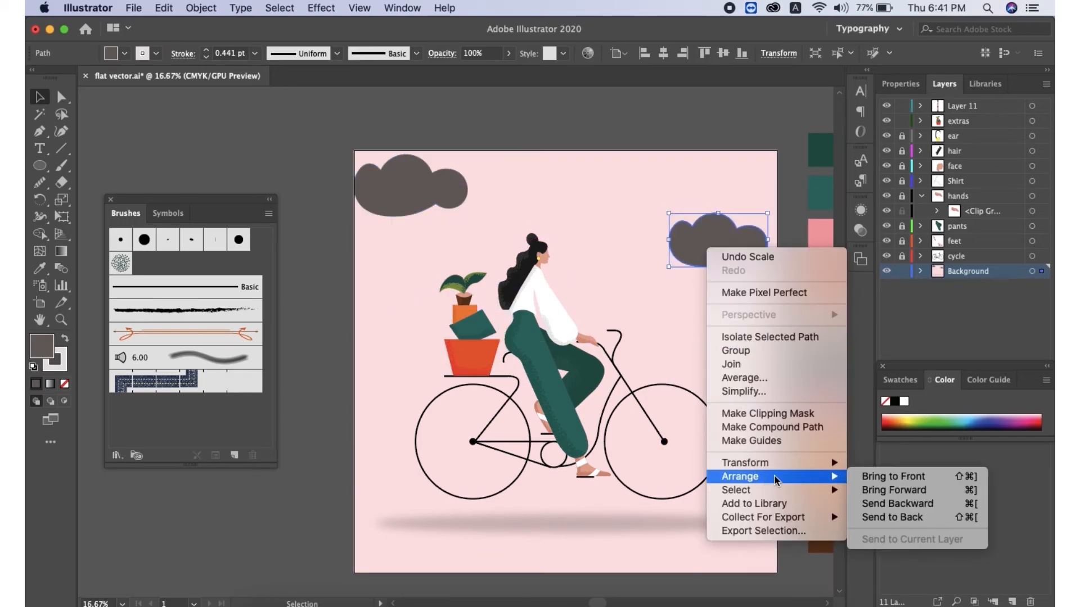
{"action": "left_click", "coordinate": [899, 515]}
{"action": "left_click", "coordinate": [754, 383]}
{"action": "left_click_drag", "start_coordinate": [737, 235], "coordinate": [737, 221]}
Set the fill colour of both clouds to white, ffffff
{"action": "left_click", "coordinate": [363, 212]}
{"action": "double_click", "coordinate": [48, 350]}
{"action": "type", "text": "ffffff"}
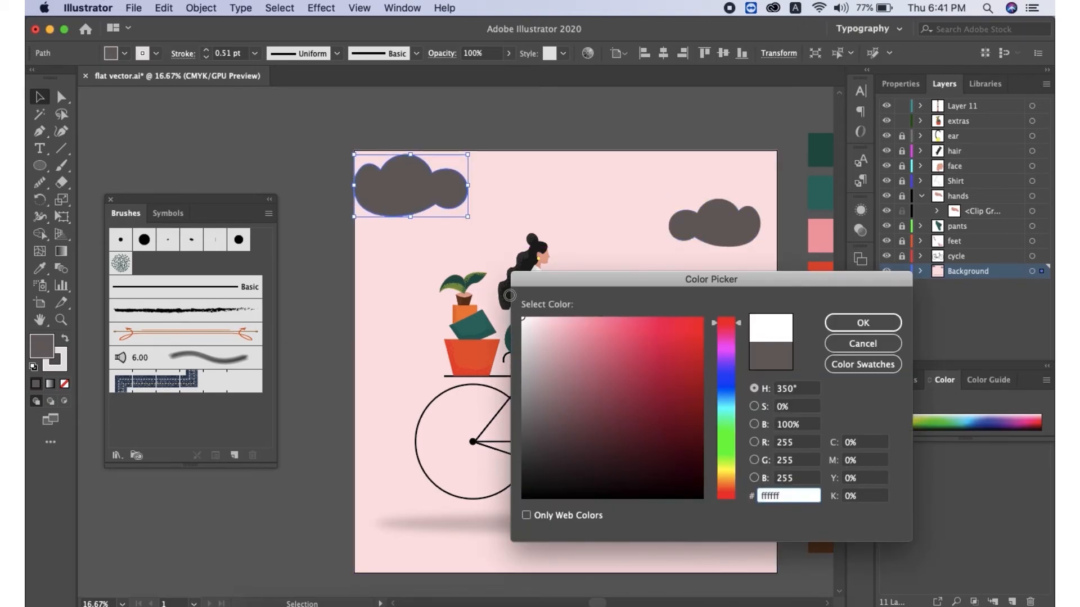
{"action": "left_click", "coordinate": [863, 322]}
{"action": "left_click", "coordinate": [726, 230]}
{"action": "double_click", "coordinate": [48, 349]}
{"action": "type", "text": "ffffff"}
{"action": "left_click", "coordinate": [881, 326]}
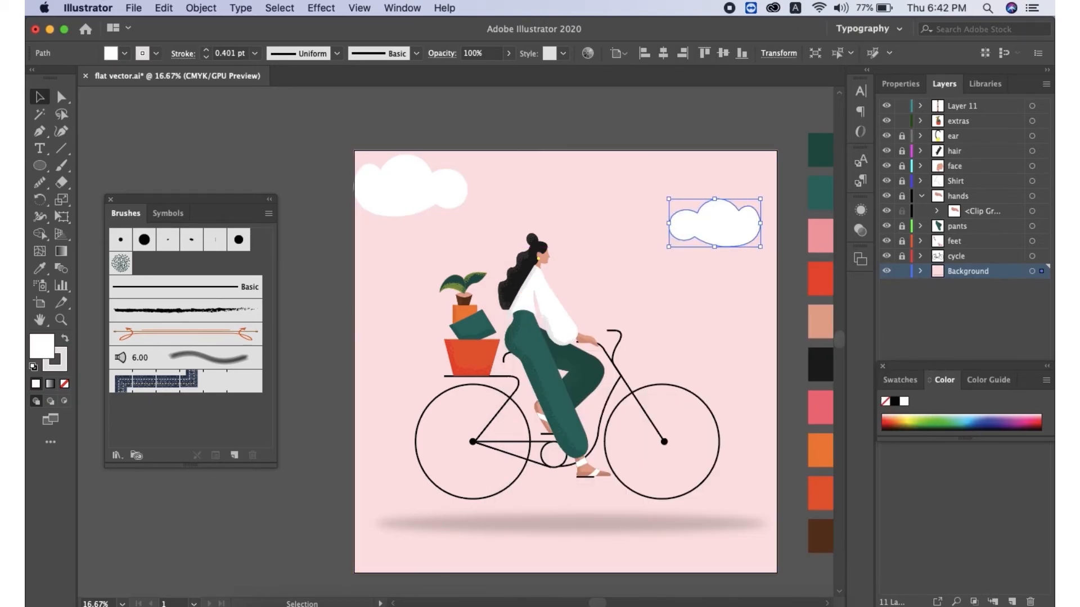
Draw a Pen path along the right cloud's lower edge using the speckle scatter brush
{"action": "key", "text": "super+shift+a"}
{"action": "left_click", "coordinate": [39, 131]}
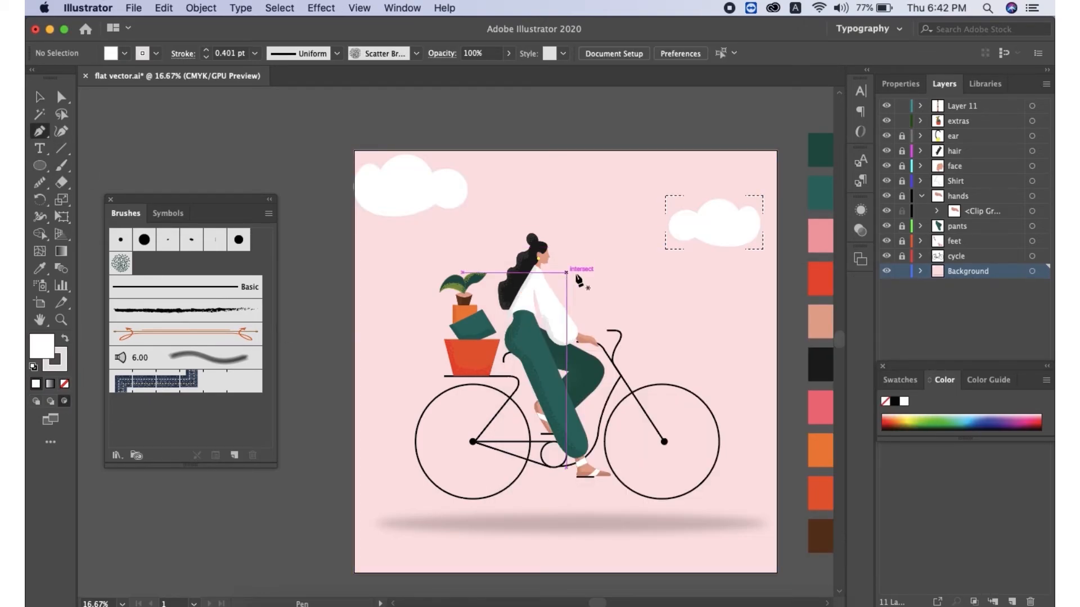
{"action": "left_click", "coordinate": [666, 240]}
{"action": "left_click_drag", "start_coordinate": [718, 259], "coordinate": [765, 256]}
{"action": "left_click", "coordinate": [766, 236]}
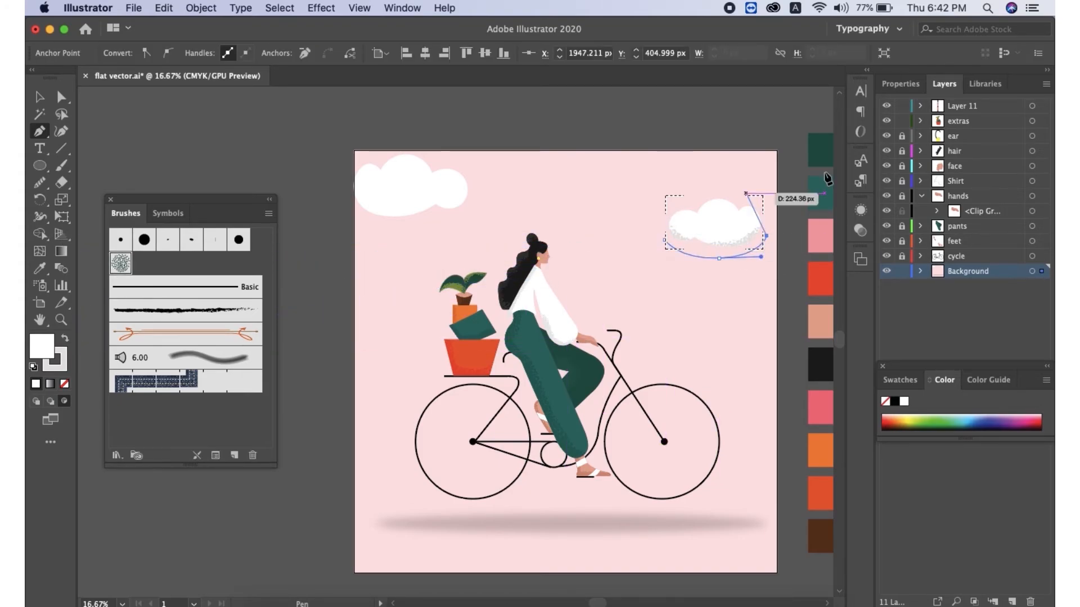
Set the cloud speckle path's stroke to 1.4 pt and its opacity to 47%
{"action": "left_click", "coordinate": [901, 84]}
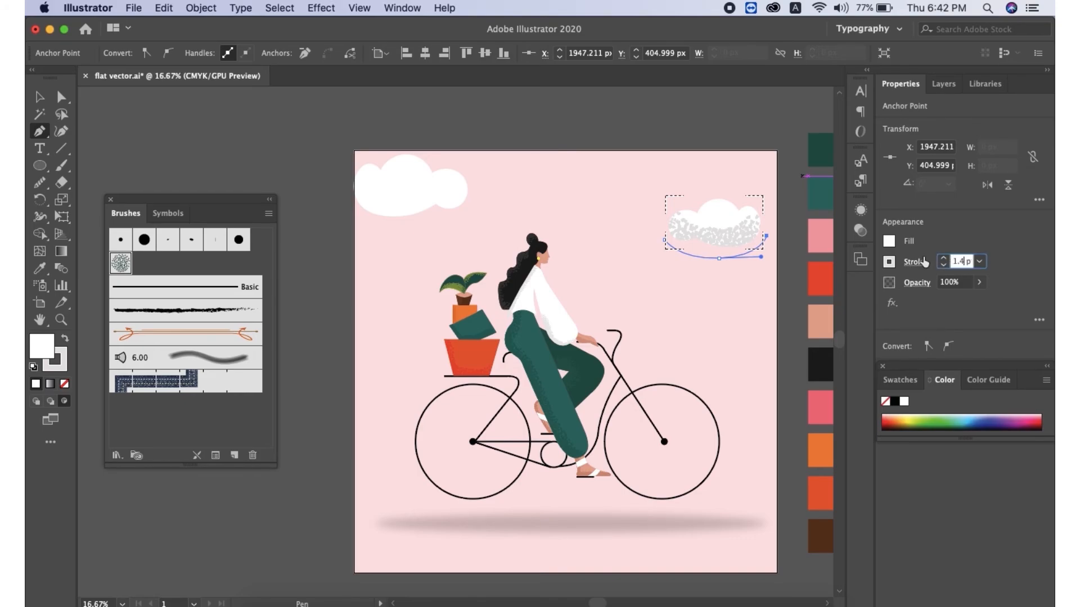
{"action": "left_click", "coordinate": [979, 281]}
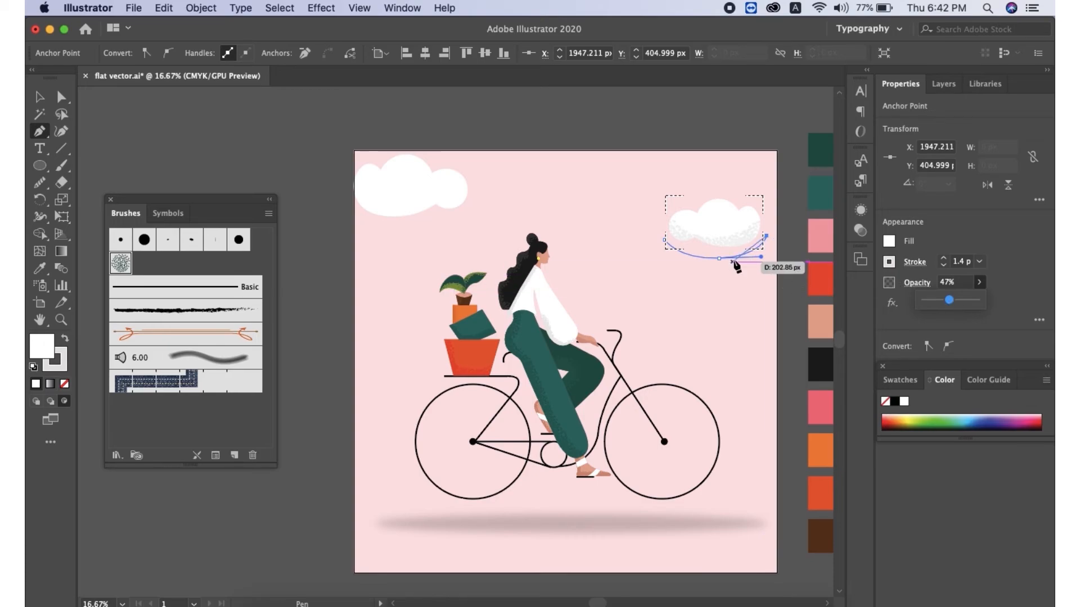
{"action": "left_click", "coordinate": [40, 96]}
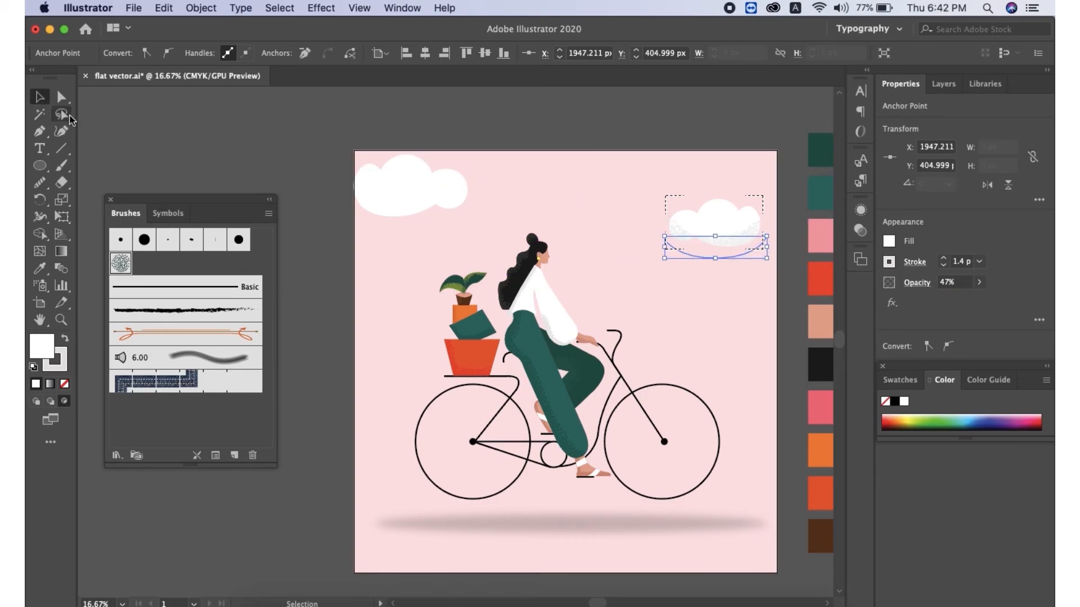
Paste a copy of the speckle path onto the left cloud, rotating and stretching it along the cloud's lower edge
{"action": "left_click", "coordinate": [409, 128]}
{"action": "left_click", "coordinate": [408, 194]}
{"action": "left_click", "coordinate": [380, 365]}
{"action": "key", "text": "super+v"}
{"action": "left_click_drag", "start_coordinate": [398, 195], "coordinate": [335, 210]}
{"action": "mouse_move", "coordinate": [445, 173]}
{"action": "left_mouse_down"}
{"action": "mouse_move", "coordinate": [465, 185]}
{"action": "mouse_move", "coordinate": [410, 235]}
{"action": "left_mouse_up"}
{"action": "left_click", "coordinate": [945, 267]}
{"action": "left_click", "coordinate": [945, 268]}
{"action": "left_click_drag", "start_coordinate": [406, 238], "coordinate": [479, 198]}
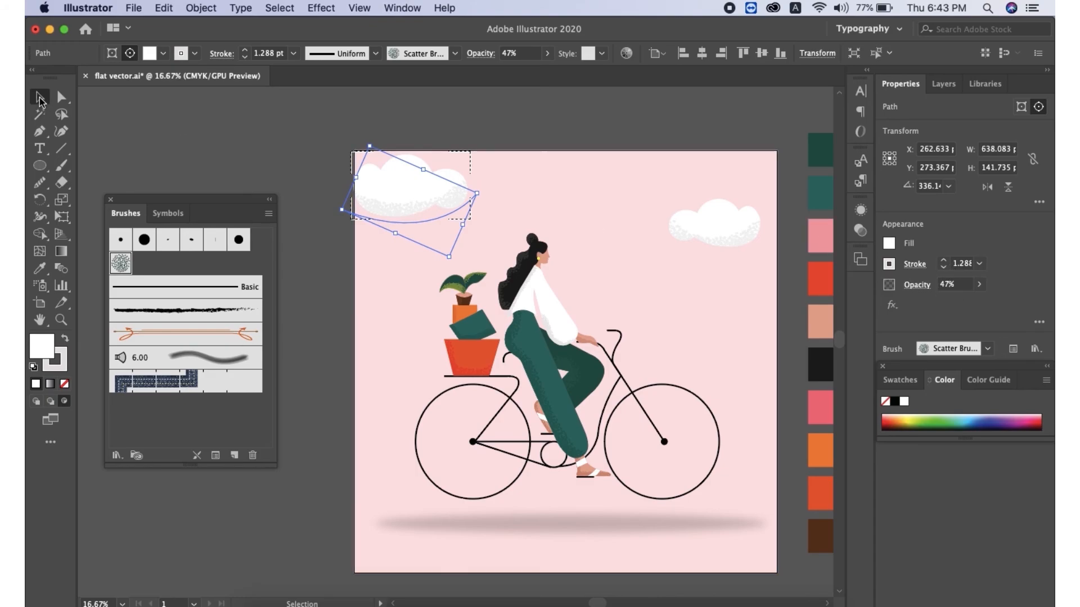
{"action": "left_click", "coordinate": [176, 142]}
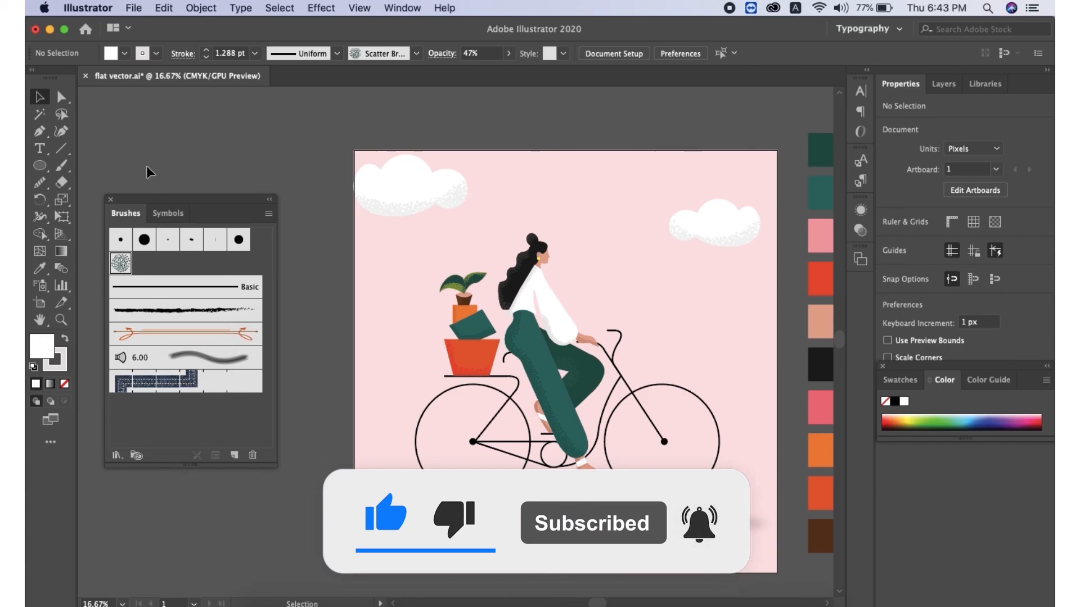
{"action": "left_click", "coordinate": [42, 152]}
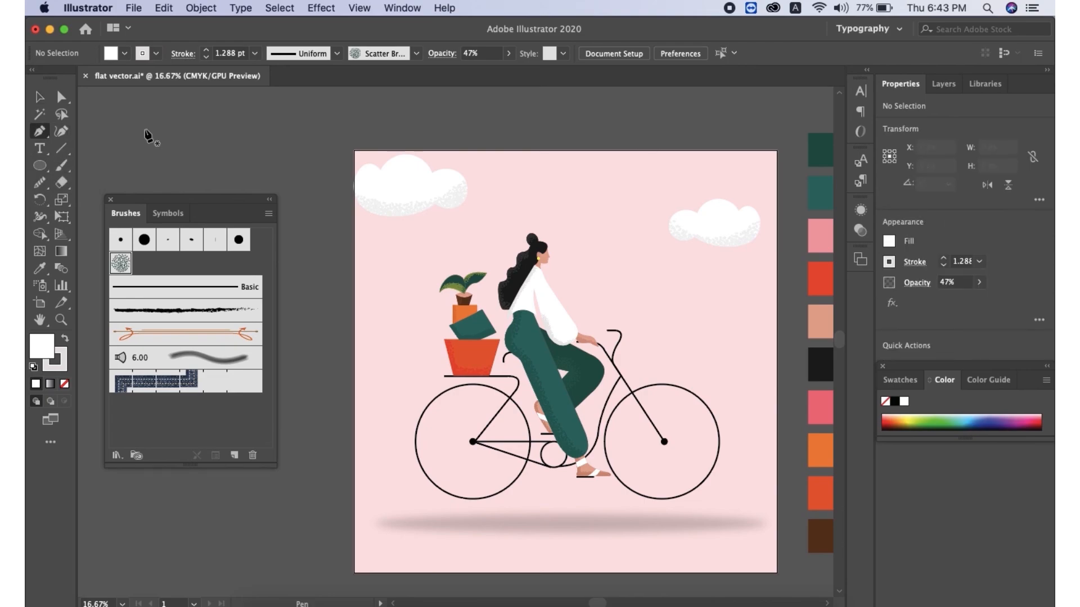